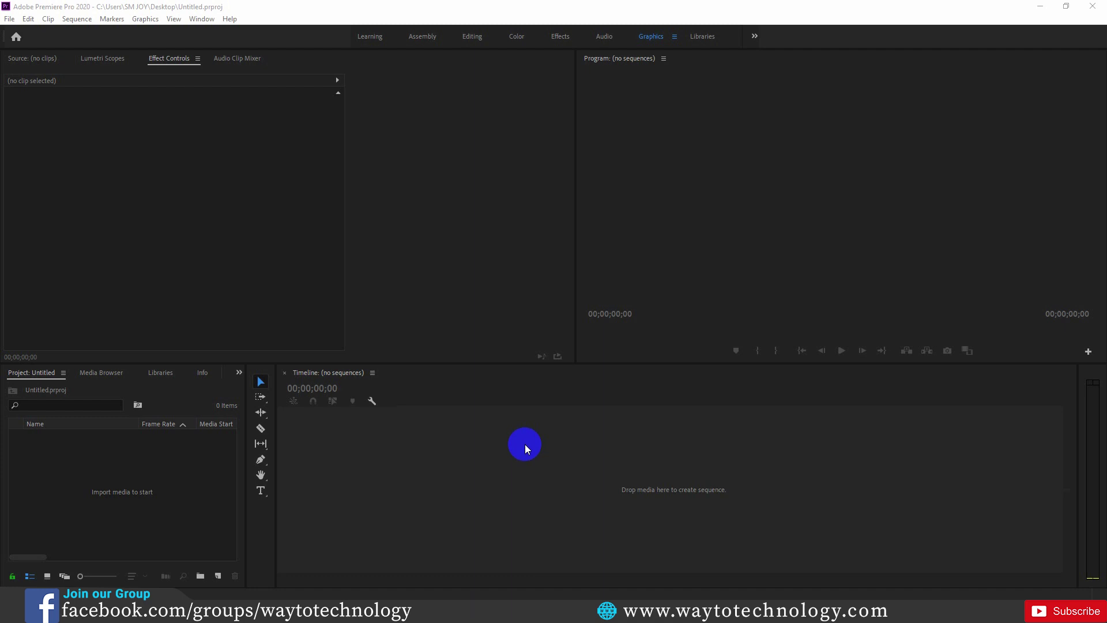
# - Switch to the browser and look through the Way to Technology YouTube channel's home page and playlists
pyautogui.hotkey('ctrl', 'i')
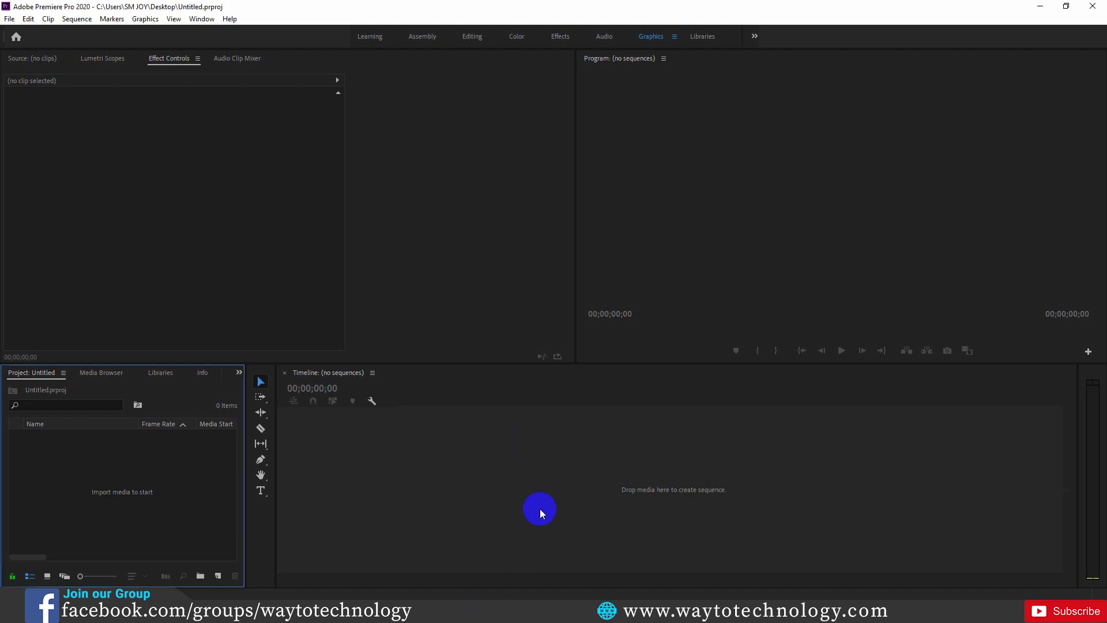
pyautogui.click(365, 593)
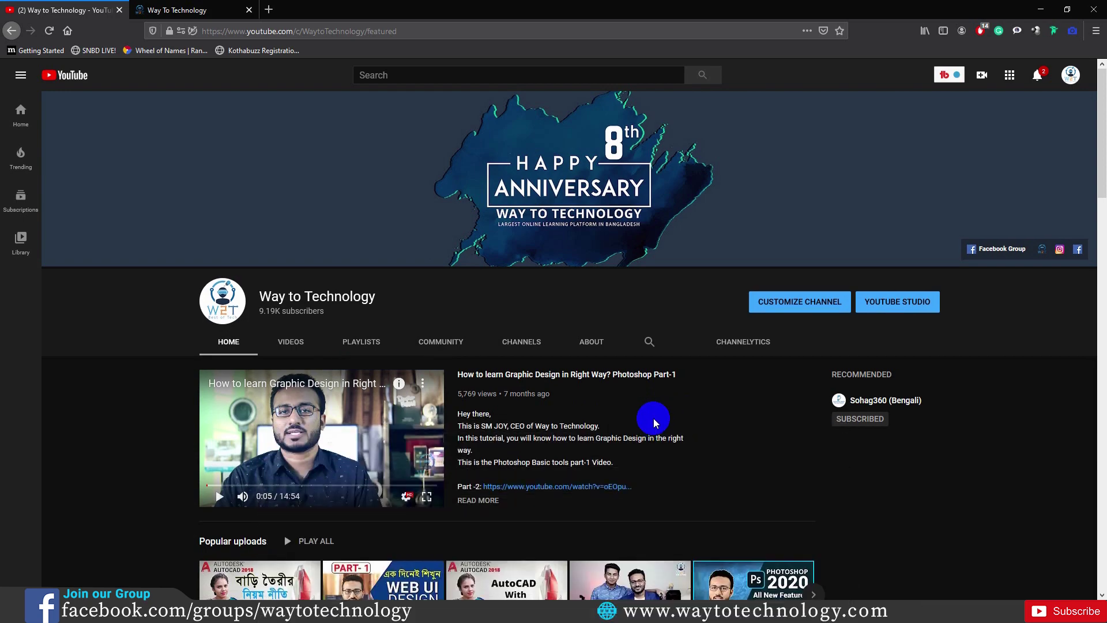
pyautogui.scroll(-6, 655, 420)
pyautogui.scroll(-8, 624, 433)
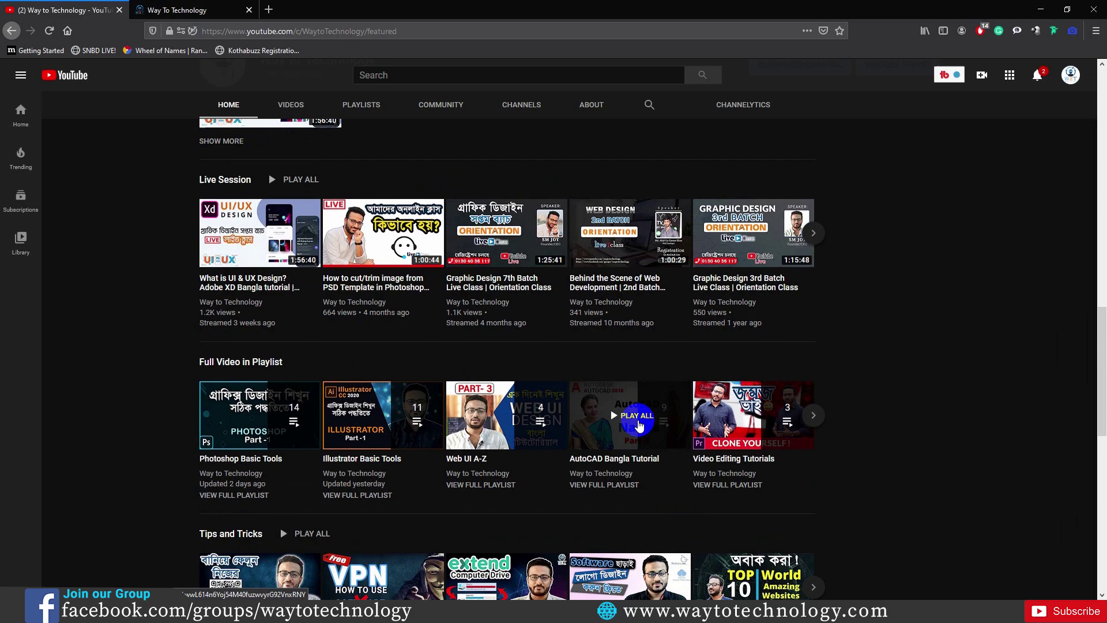
pyautogui.scroll(14, 639, 419)
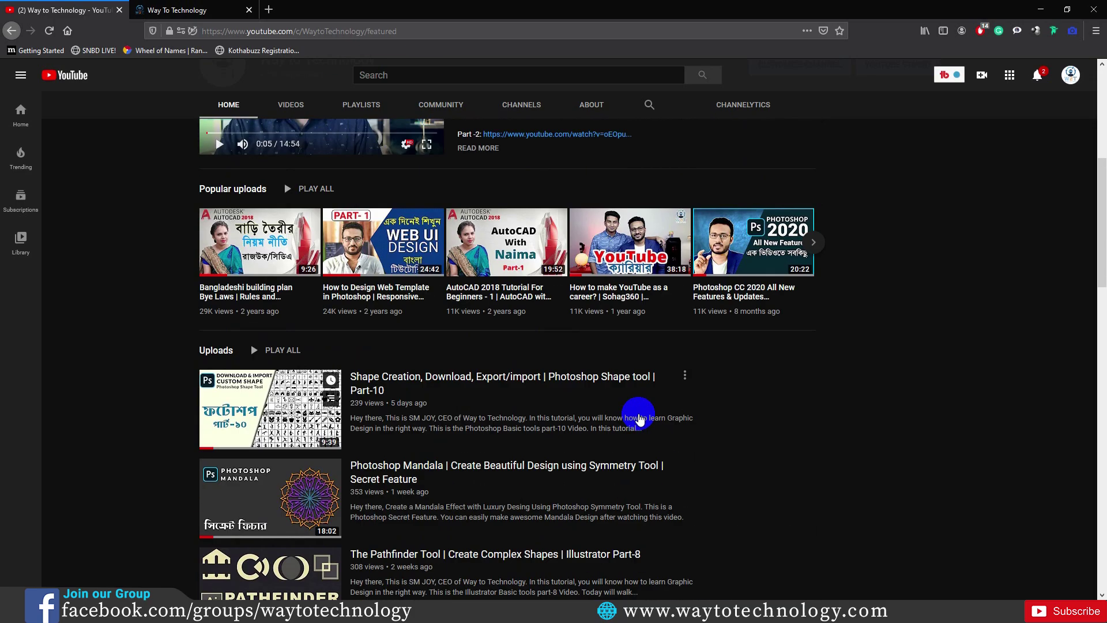
pyautogui.scroll(5, 639, 417)
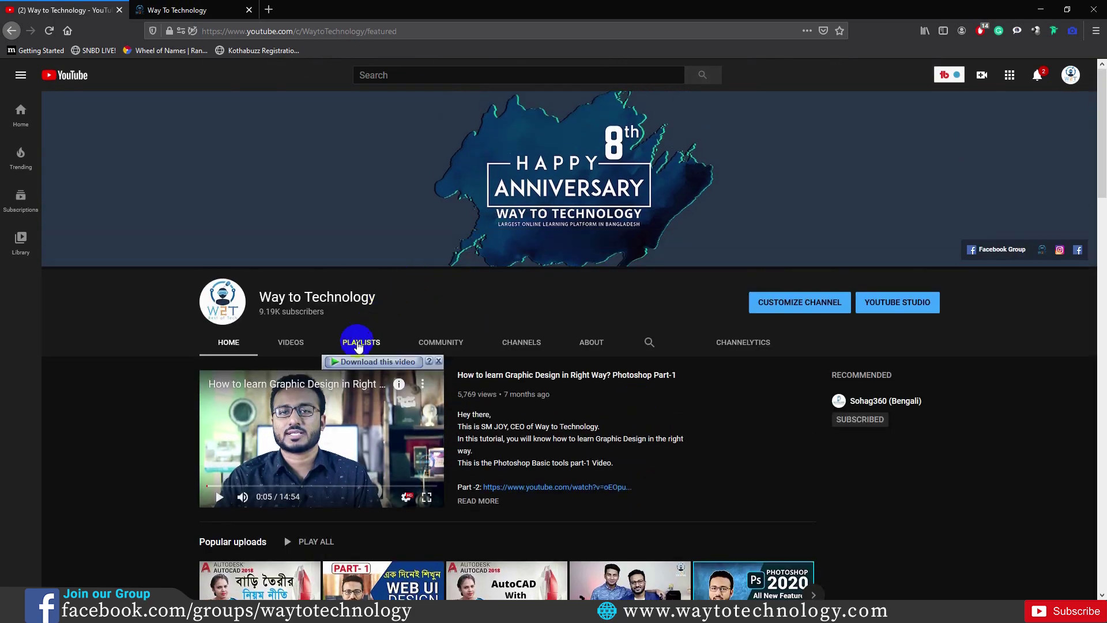
pyautogui.click(356, 344)
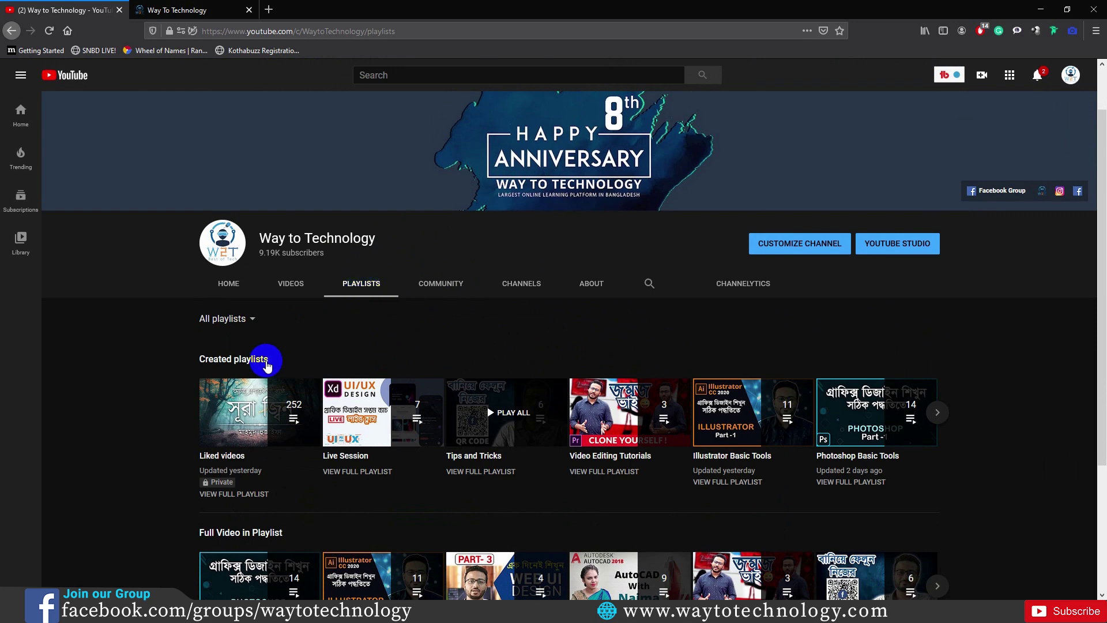
pyautogui.scroll(-3, 348, 382)
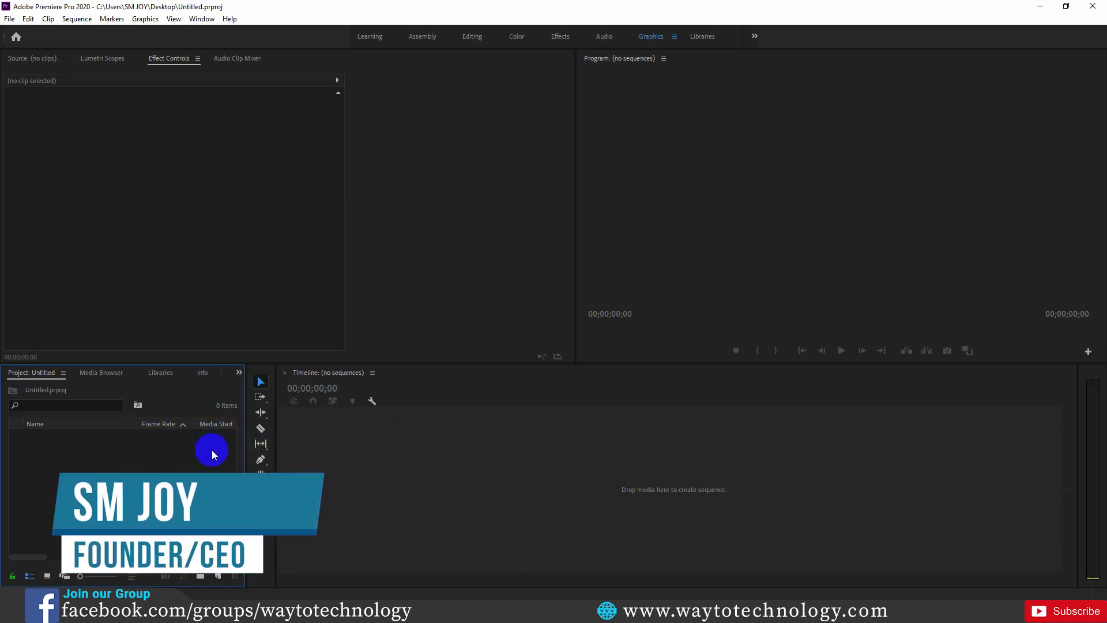
# - In Premiere Pro, create a new sequence with the Digital SLR preset DSLR 1080p30
pyautogui.rightClick(146, 463)
pyautogui.moveTo(199, 308)
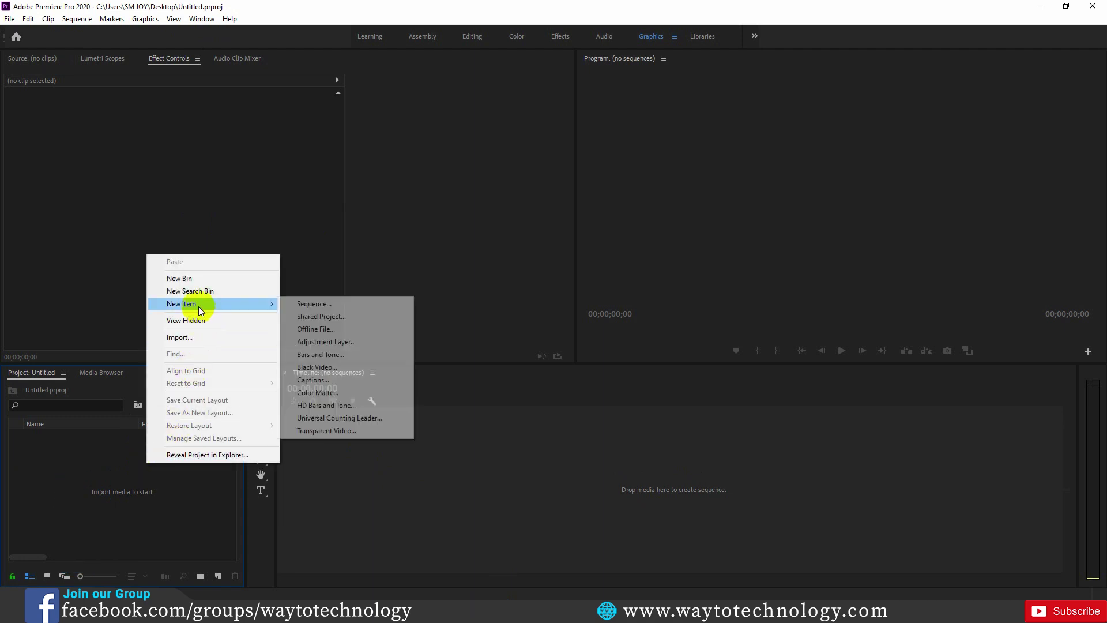
pyautogui.click(297, 304)
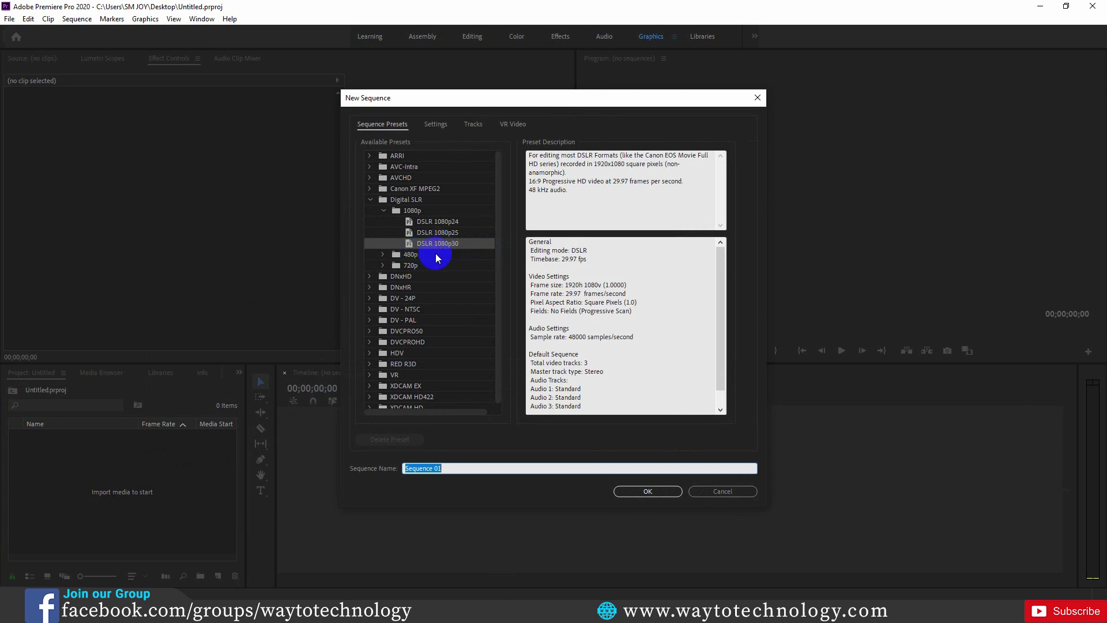
pyautogui.click(570, 261)
pyautogui.doubleClick(569, 260)
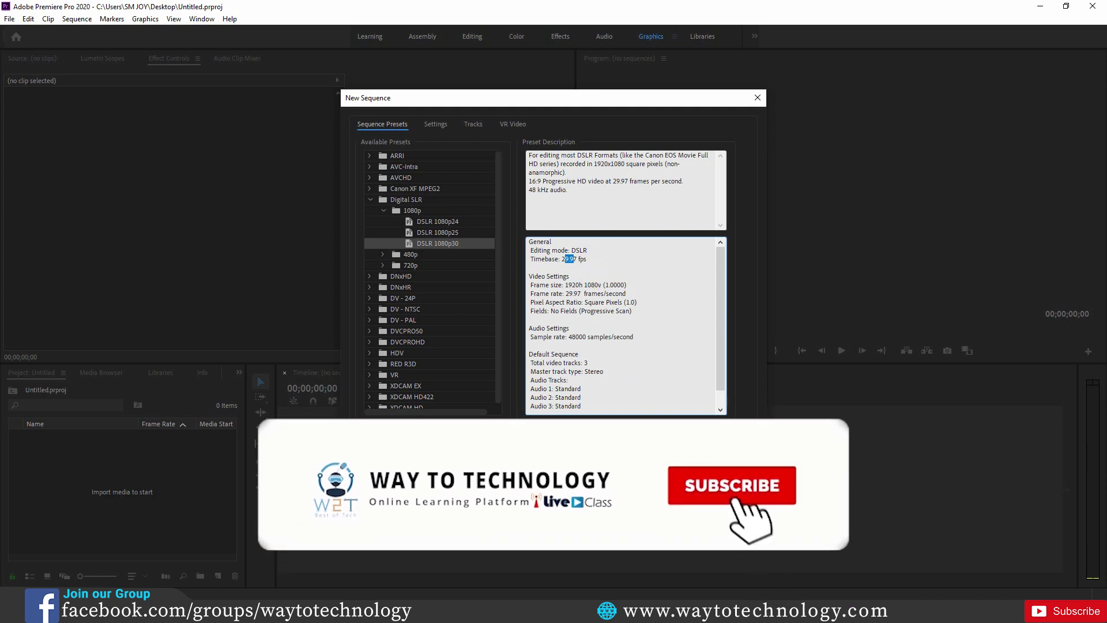
pyautogui.press('Return')
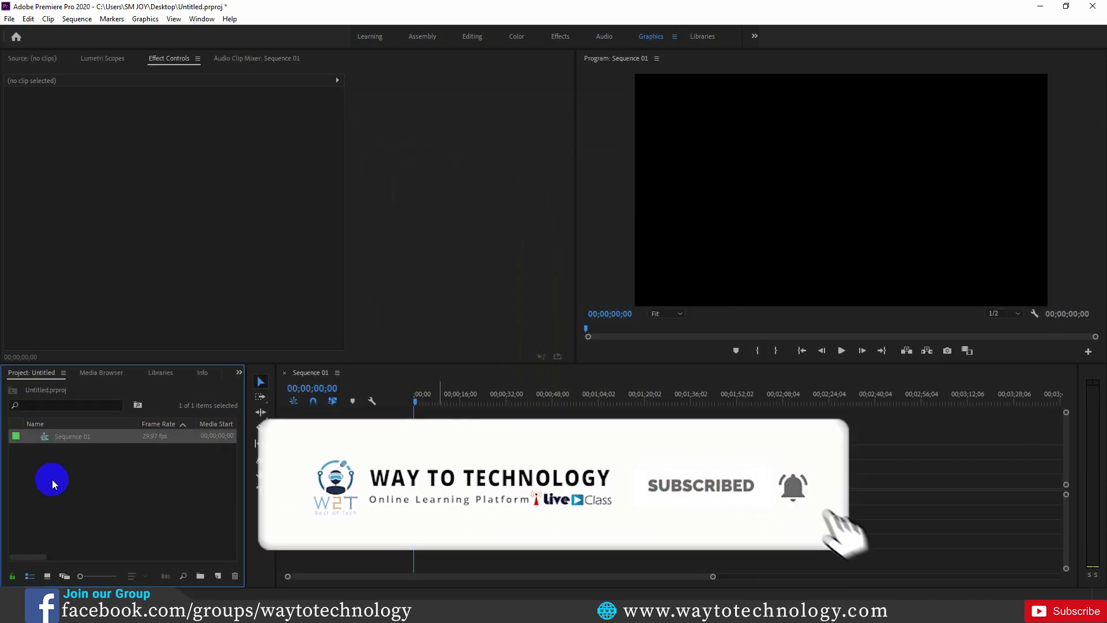
pyautogui.click(119, 468)
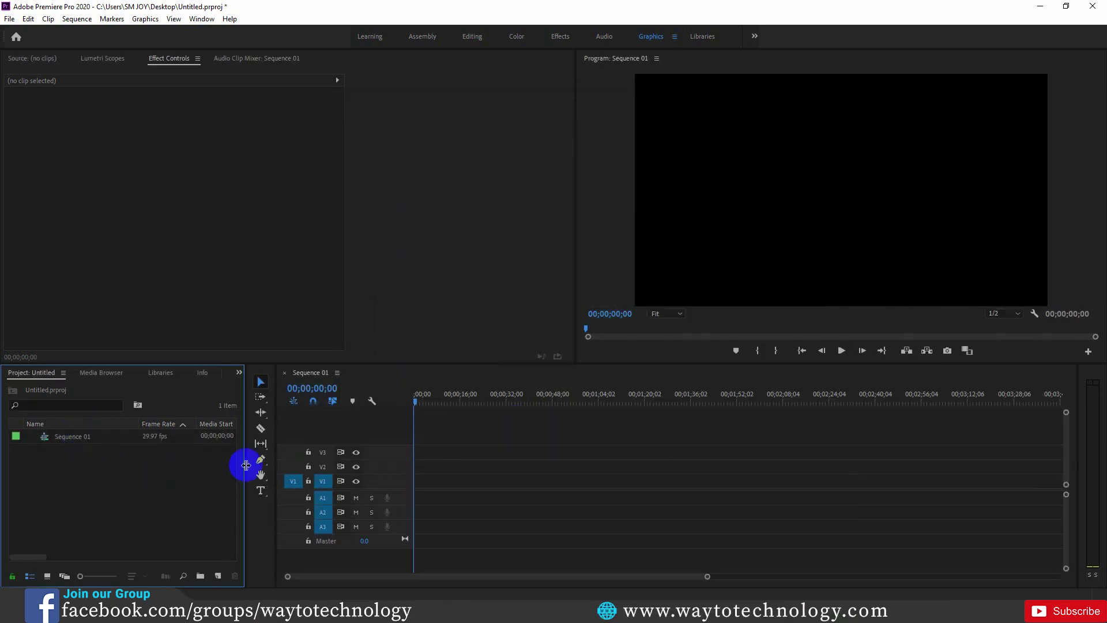
# - Import Dubai.mp4 from the Source File folder and place it at the start of track V1, keeping the existing sequence settings
pyautogui.click(664, 591)
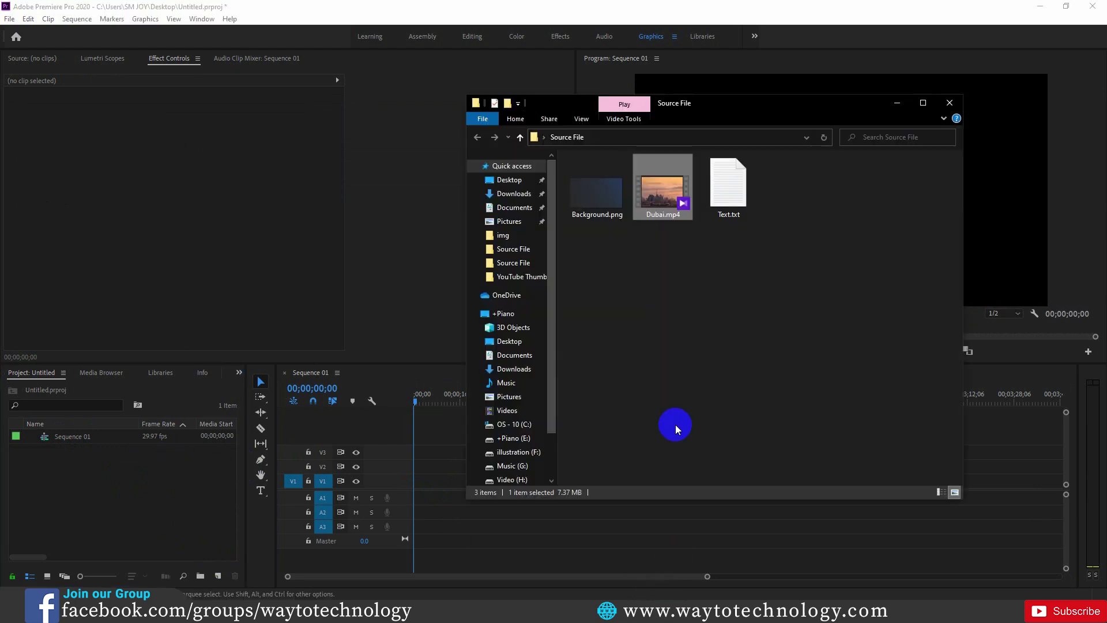
pyautogui.moveTo(666, 199); pyautogui.dragTo(192, 509)
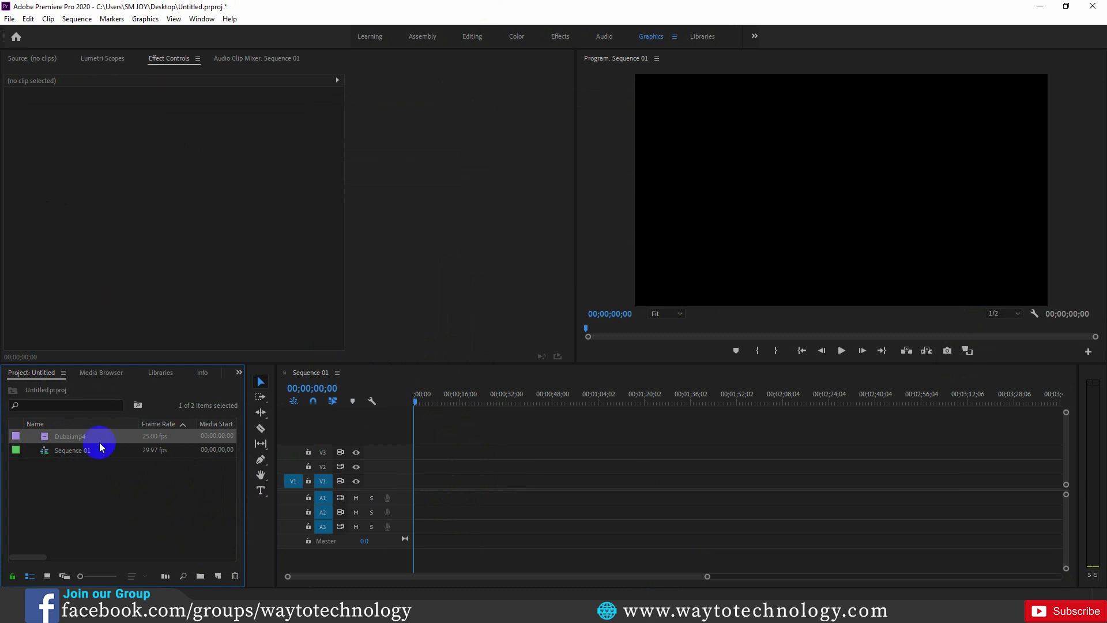
pyautogui.moveTo(70, 437); pyautogui.dragTo(417, 486)
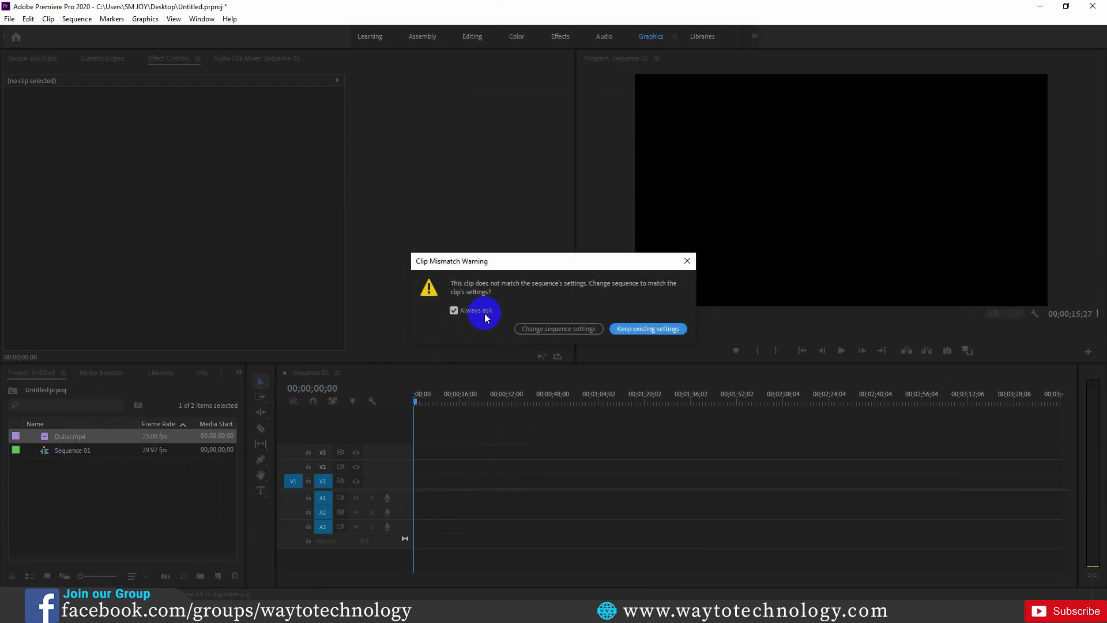
pyautogui.click(637, 332)
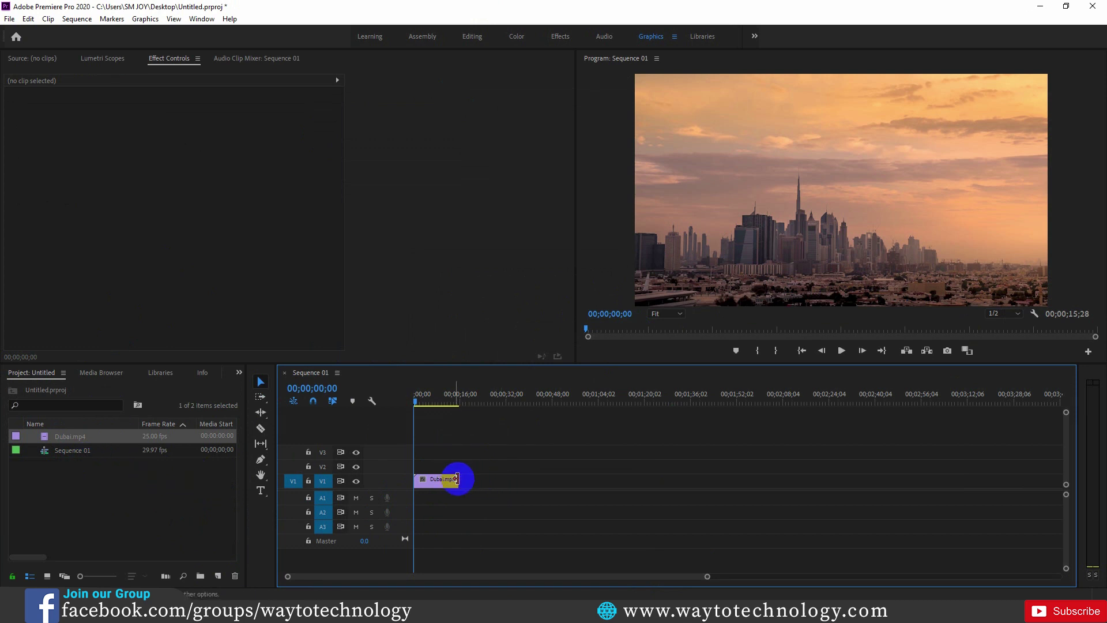
# - Play a short part of the Dubai.mp4 clip and return the playhead to the start of the sequence
pyautogui.moveTo(706, 576); pyautogui.dragTo(573, 589)
pyautogui.click(841, 350)
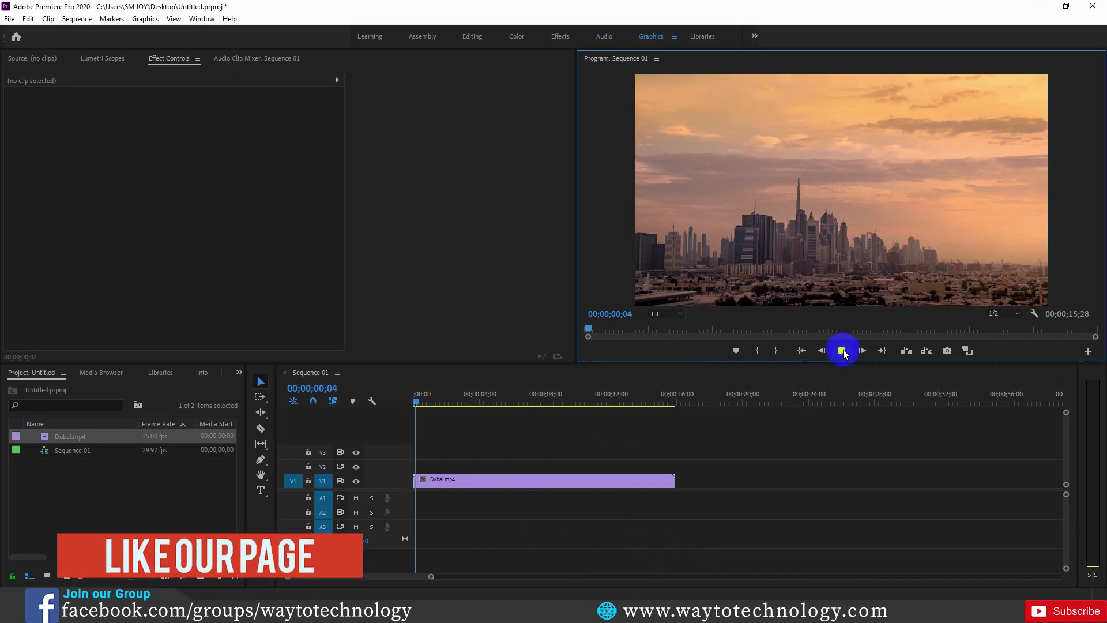
pyautogui.click(842, 350)
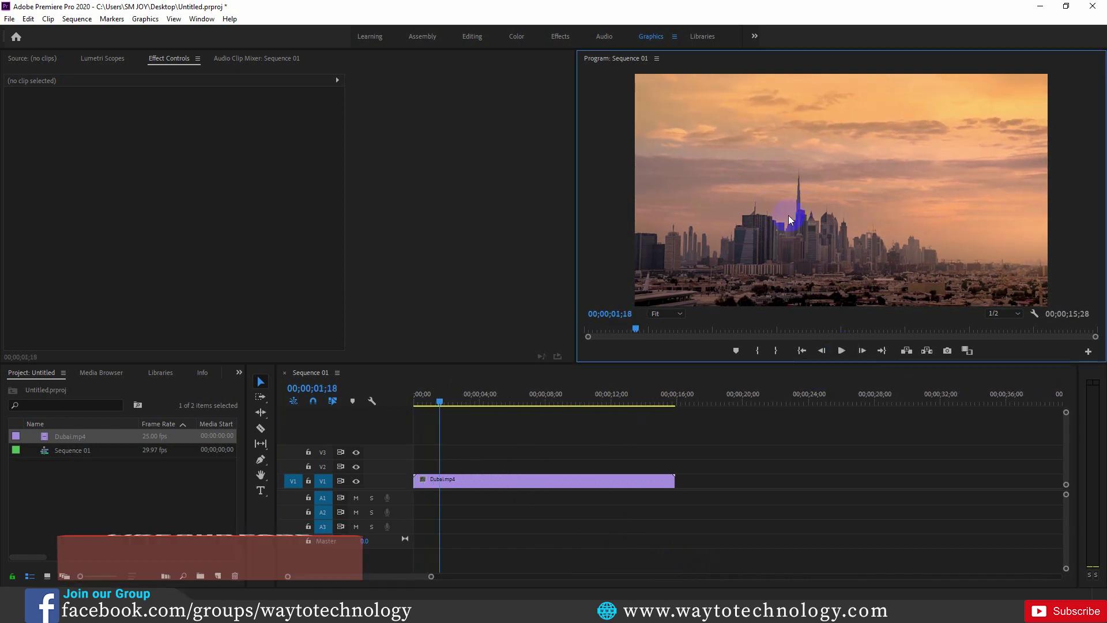
pyautogui.click(502, 400)
pyautogui.press('Home')
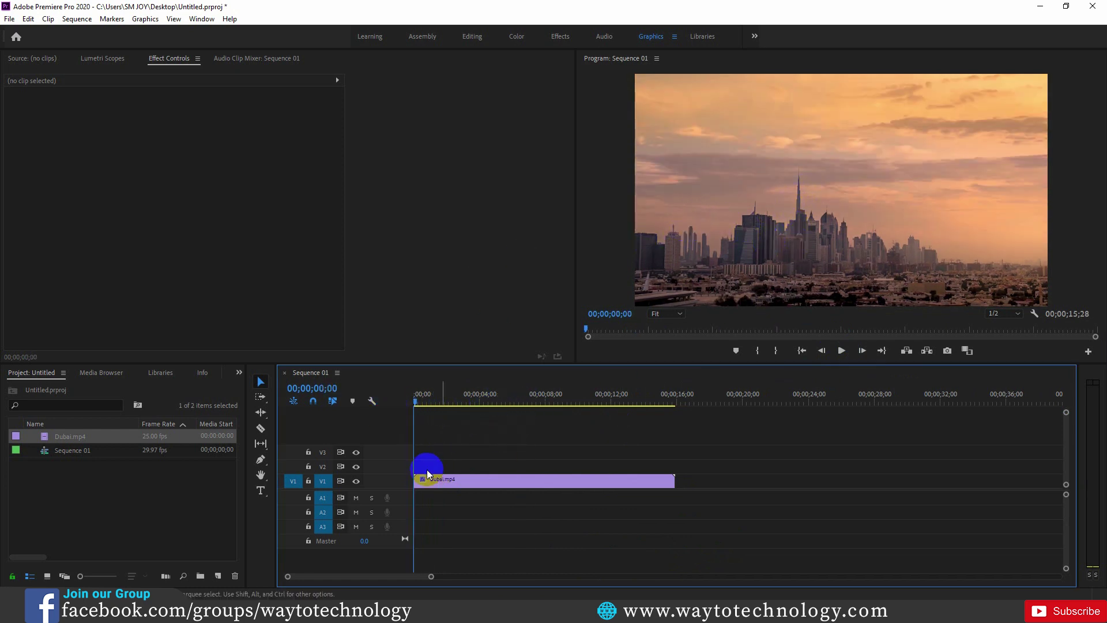
# - Create a 1920 × 1080 transparent video at 29.97 fps Drop-Frame and place it on track V2 above the start of Dubai.mp4
pyautogui.click(219, 575)
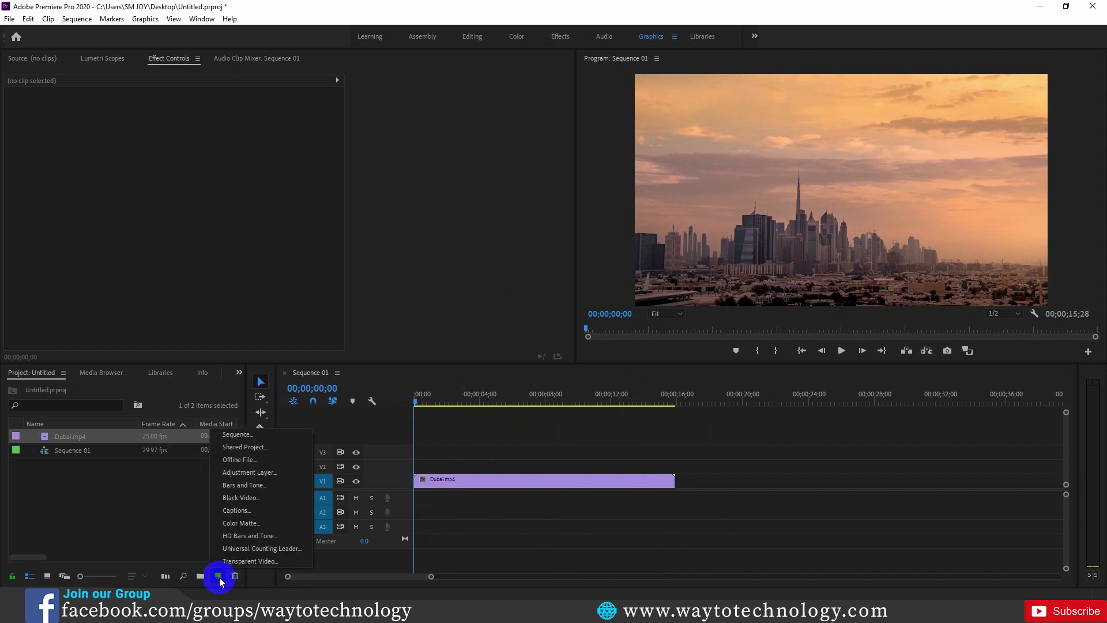
pyautogui.click(254, 562)
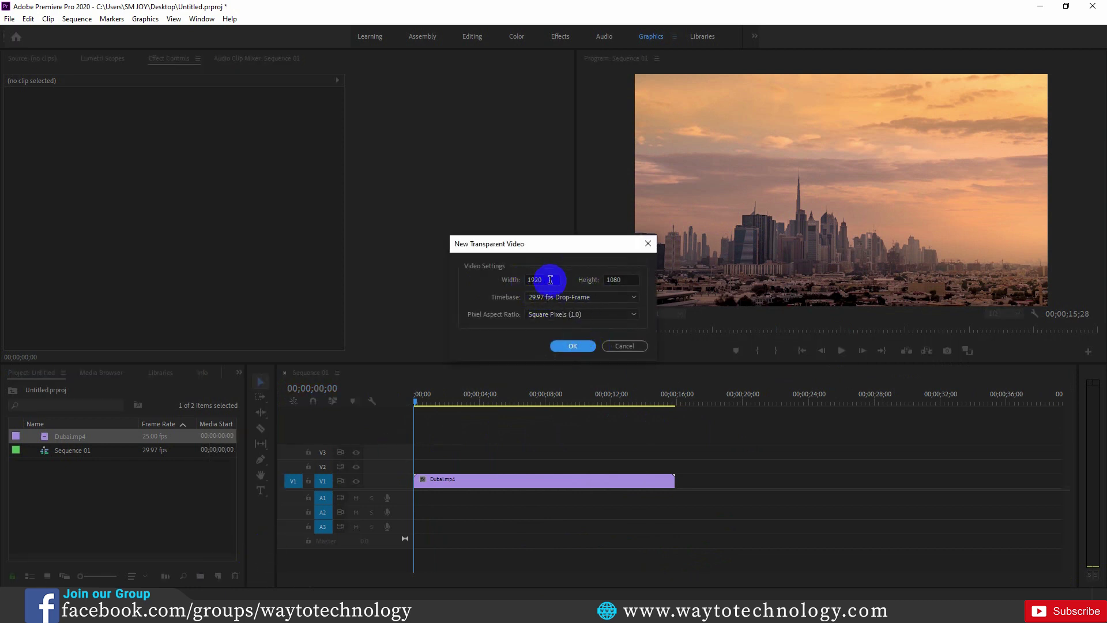
pyautogui.click(553, 347)
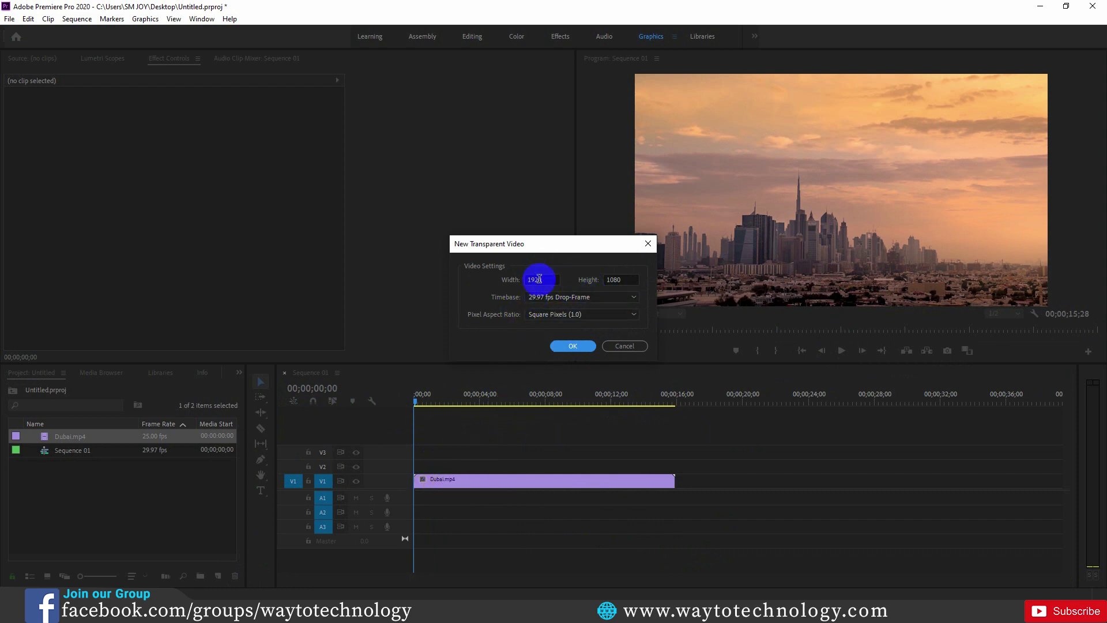
pyautogui.click(635, 297)
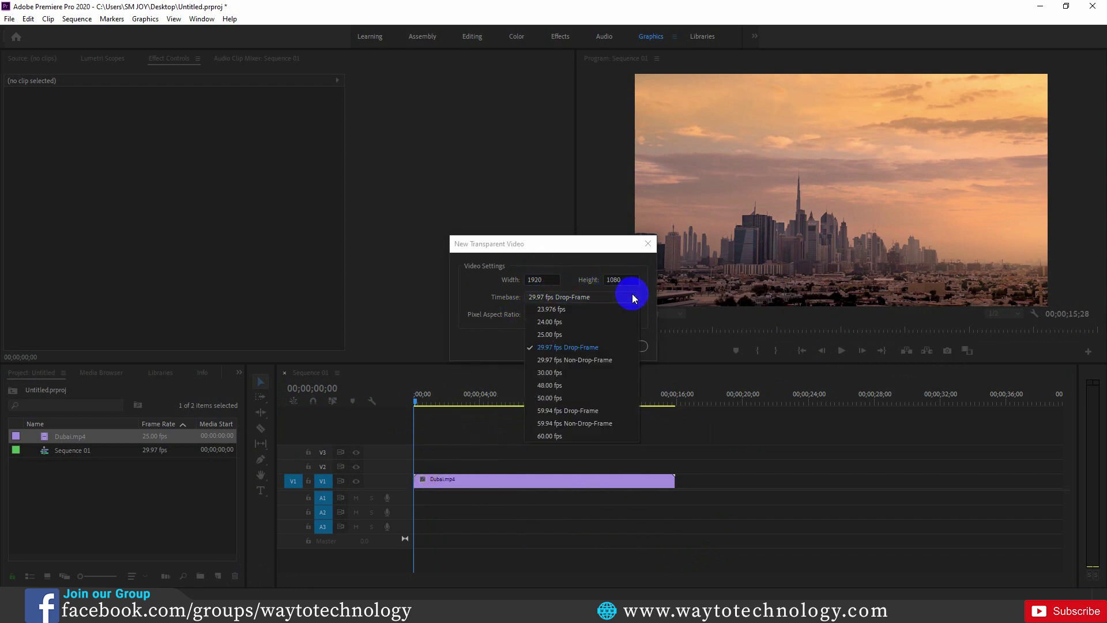
pyautogui.click(634, 298)
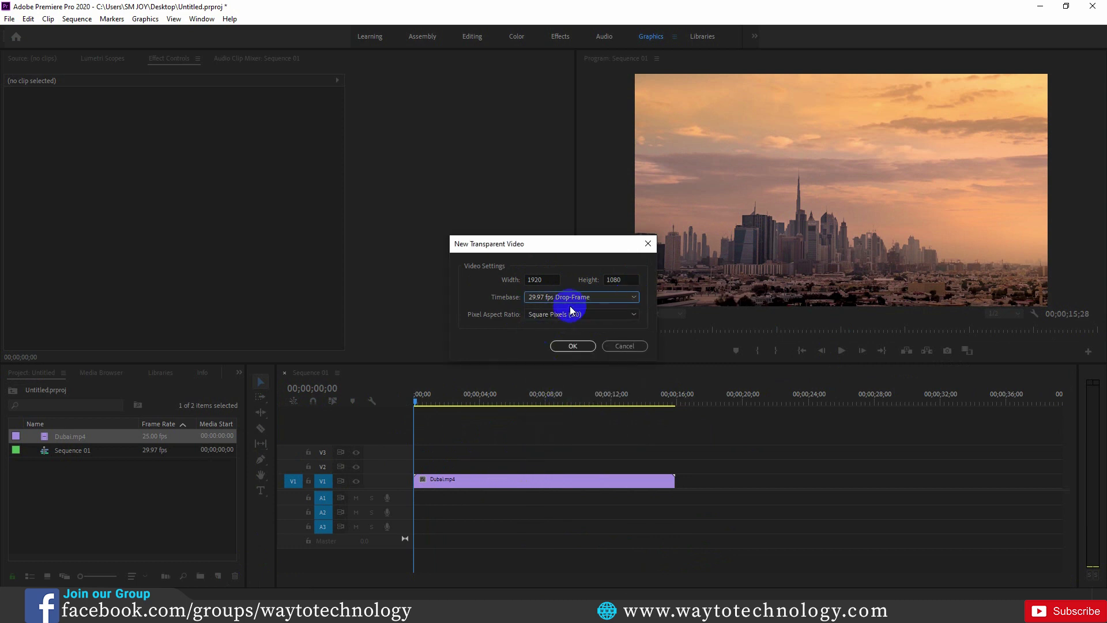
pyautogui.click(572, 344)
pyautogui.moveTo(65, 440); pyautogui.dragTo(463, 479)
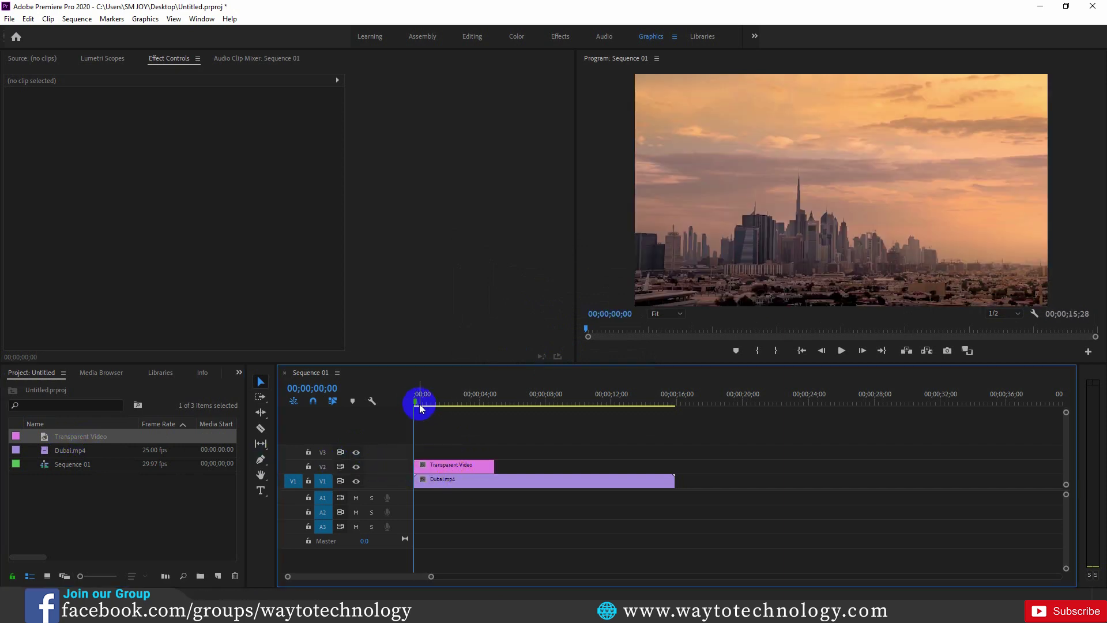
pyautogui.moveTo(417, 401)
pyautogui.mouseDown()
pyautogui.moveTo(444, 403)
pyautogui.moveTo(433, 408)
pyautogui.mouseUp()
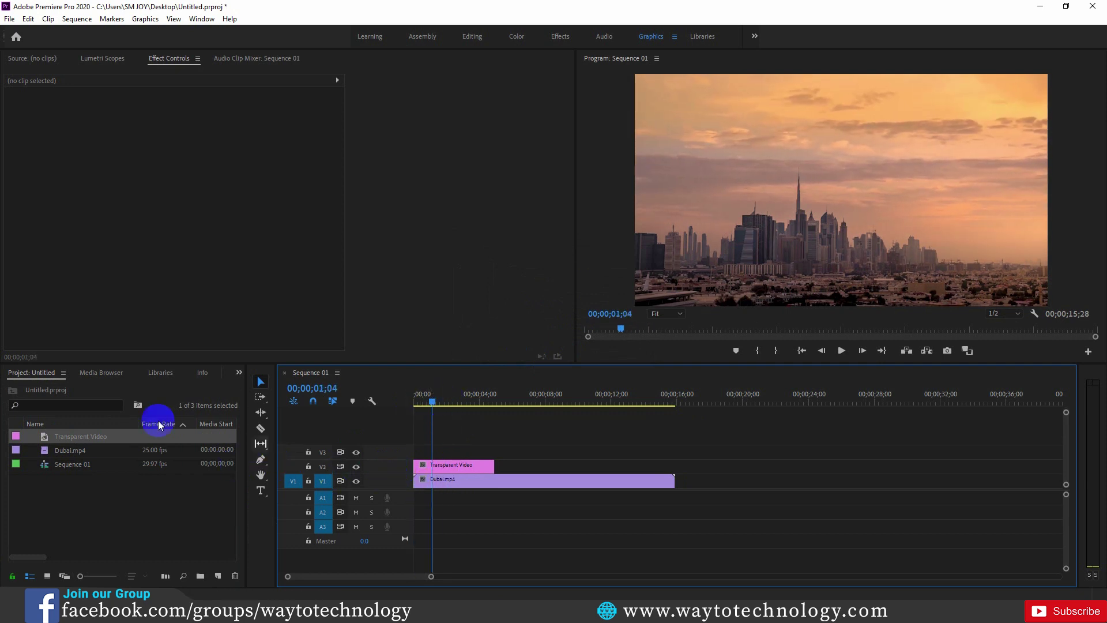
# - Find the Timecode video effect and apply it to the transparent video clip on track V2
pyautogui.click(239, 374)
pyautogui.click(264, 437)
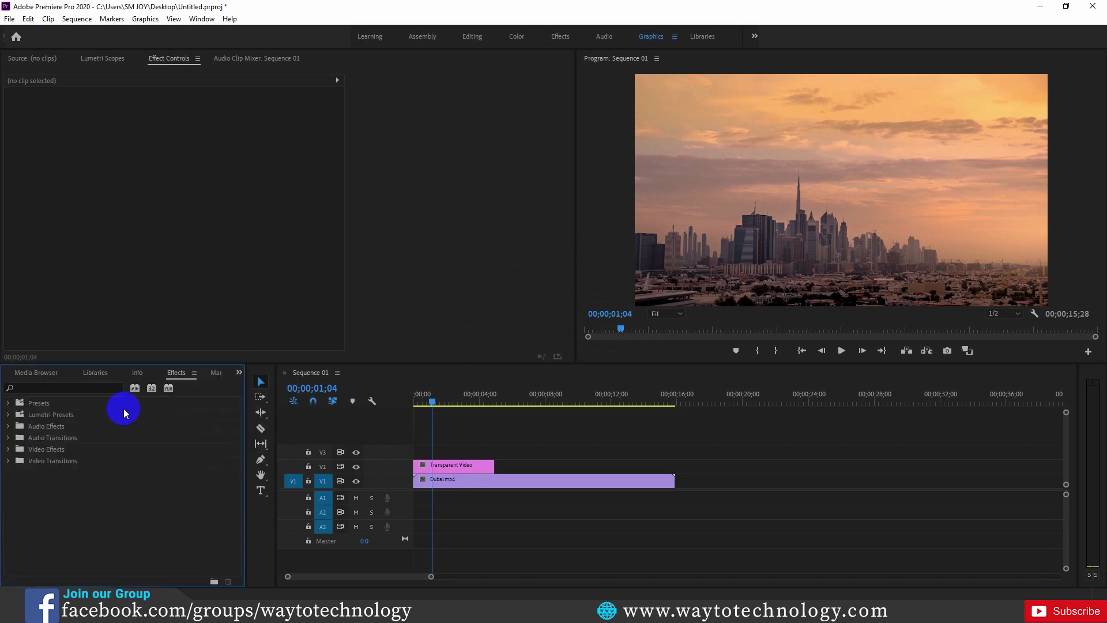
pyautogui.click(81, 388)
pyautogui.write('timeco')
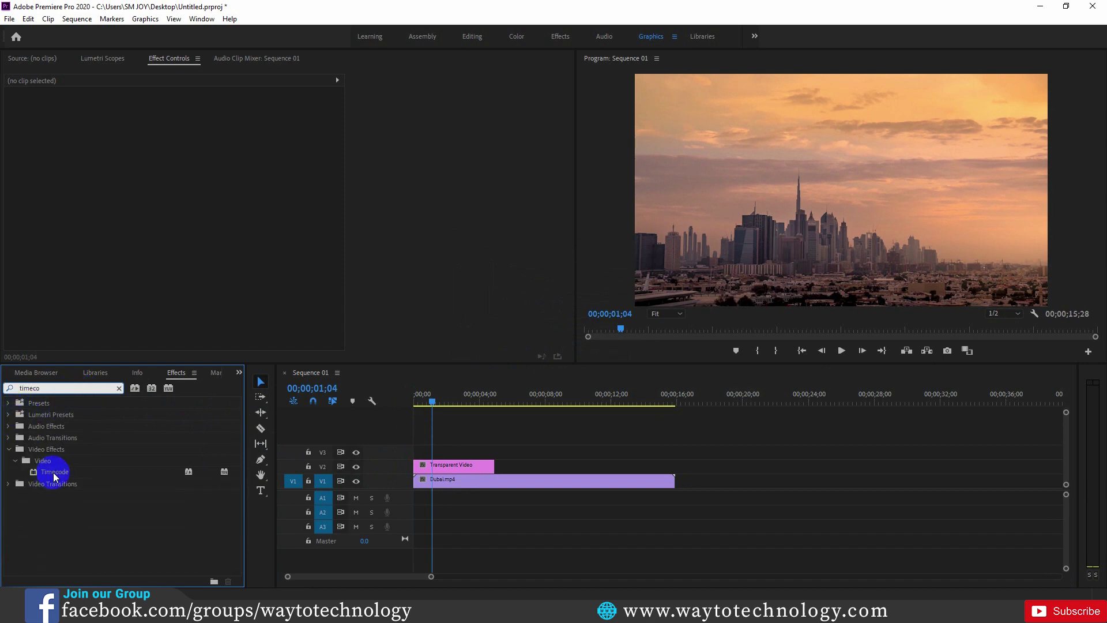
pyautogui.moveTo(51, 475); pyautogui.dragTo(441, 468)
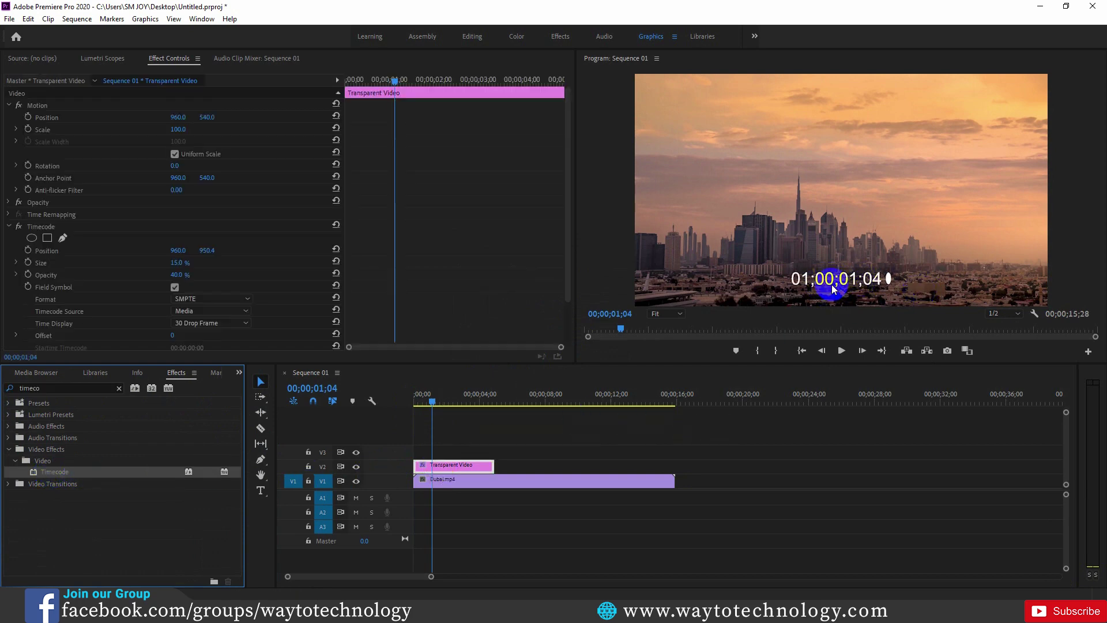
# - Play back the timecode overlay briefly and move the playhead back to 00;00;01;16
pyautogui.click(841, 350)
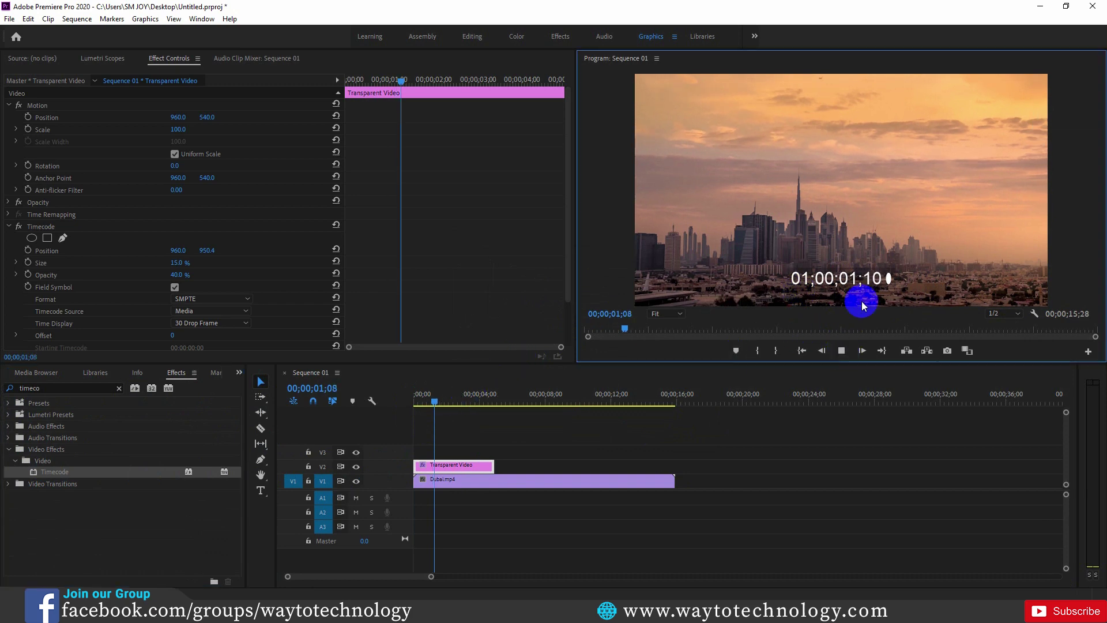
pyautogui.click(841, 350)
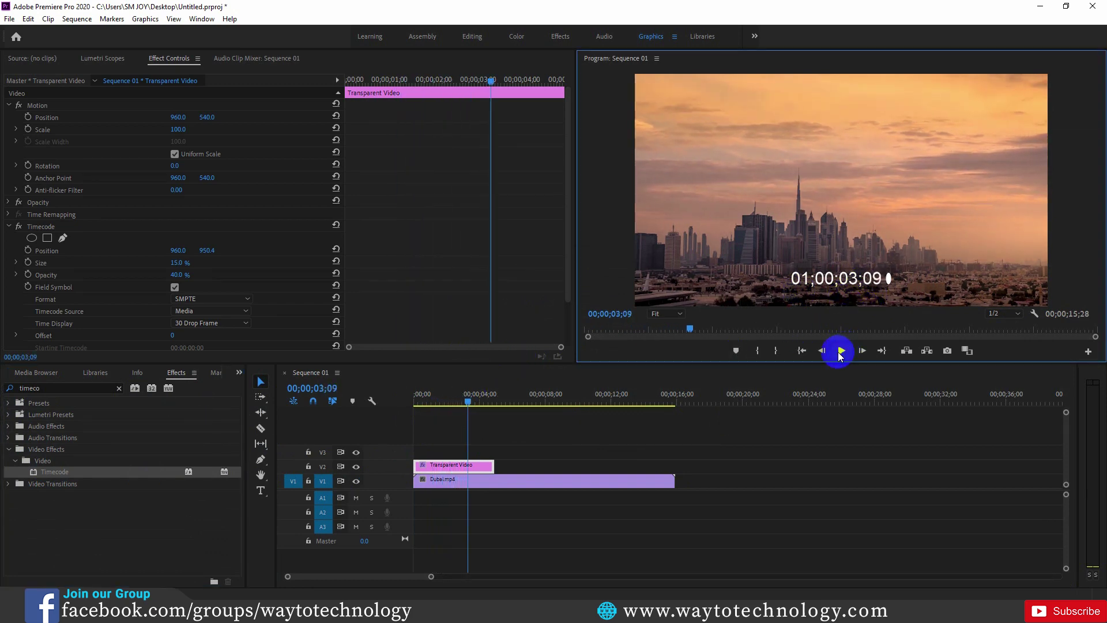
pyautogui.moveTo(470, 403); pyautogui.dragTo(438, 408)
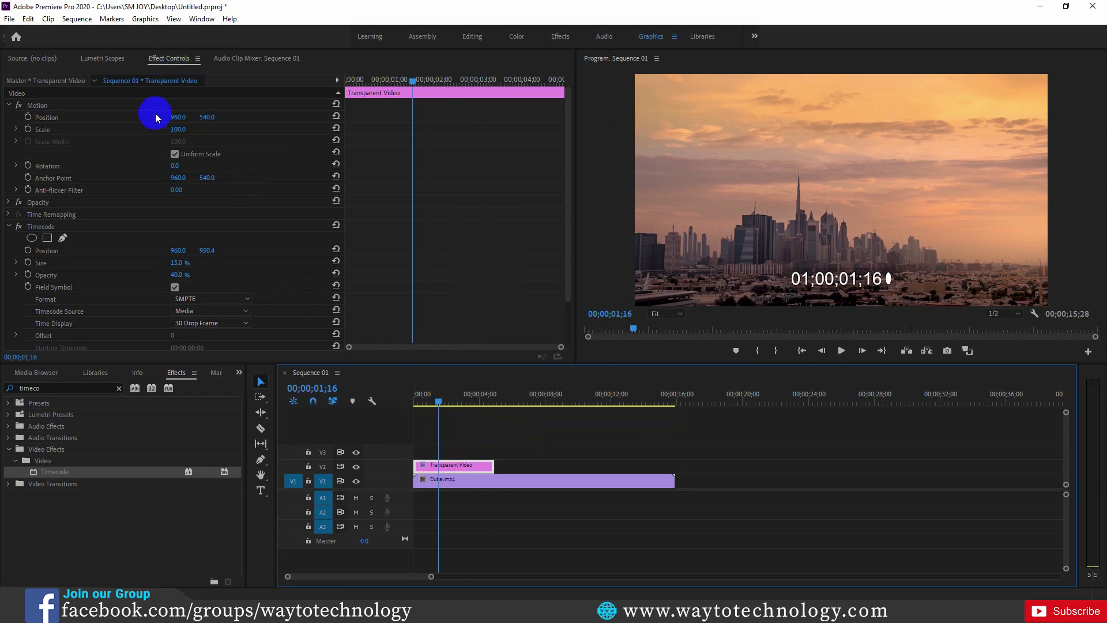
# - Turn off the Timecode effect's field symbol and enlarge its size to 61 %
pyautogui.click(33, 228)
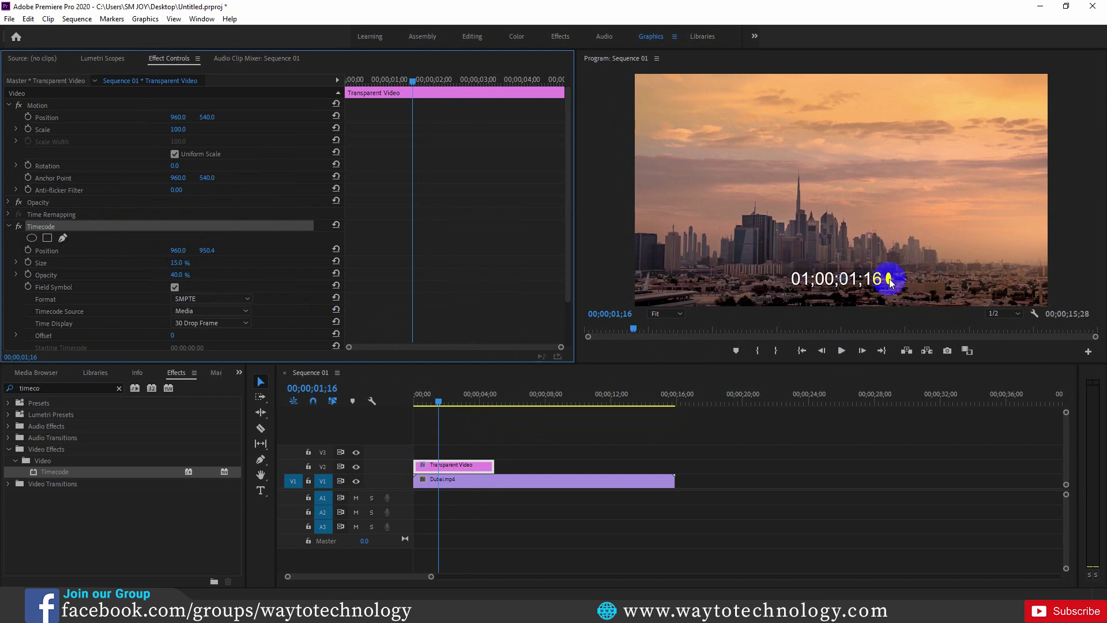
pyautogui.click(174, 288)
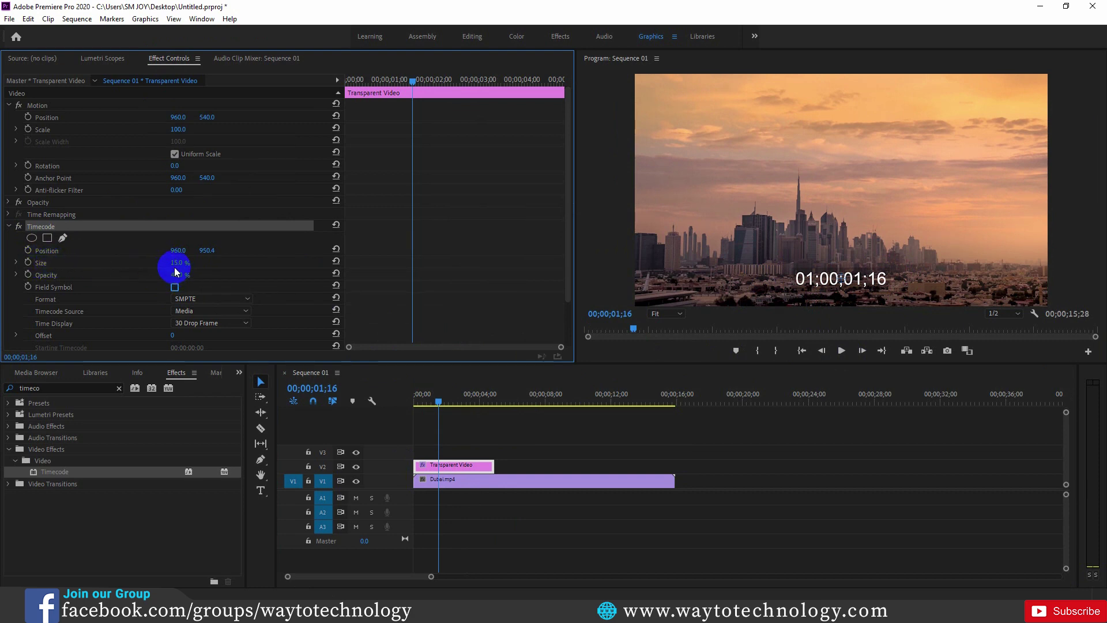
pyautogui.moveTo(176, 265); pyautogui.dragTo(298, 272)
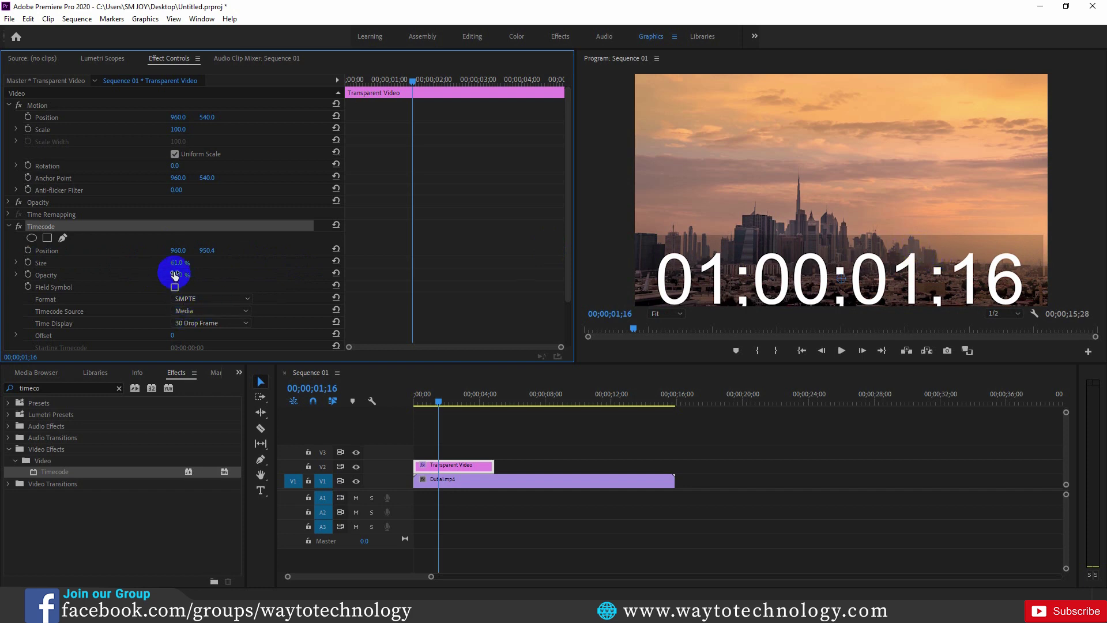
# - Set the Timecode effect's opacity to 0 % and its time display to 30 Non-Drop Frame
pyautogui.moveTo(173, 275); pyautogui.dragTo(260, 277)
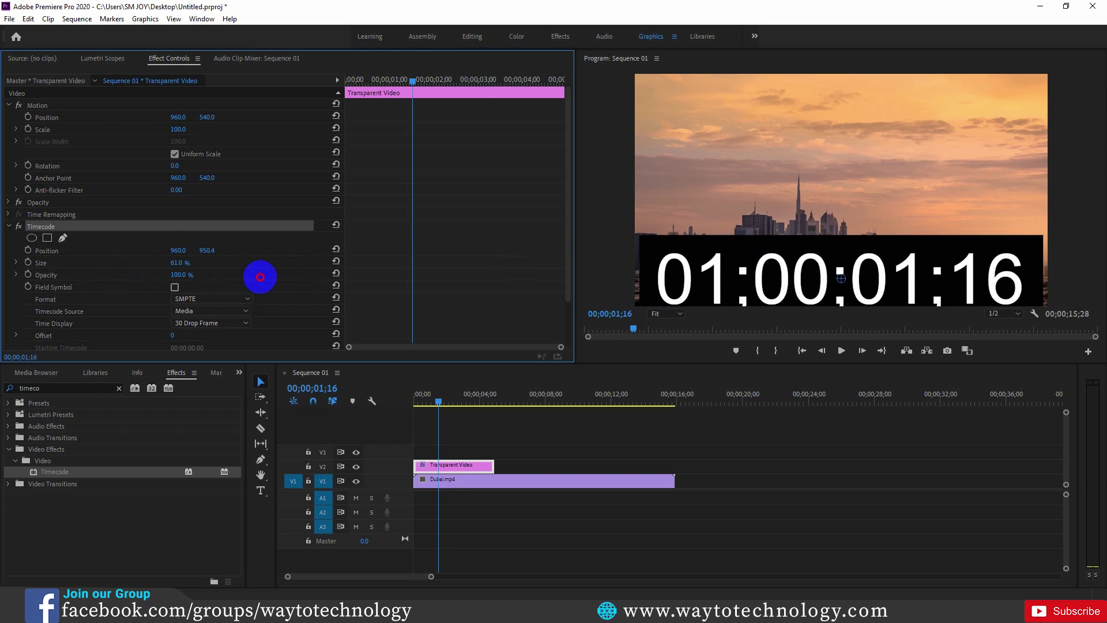
pyautogui.moveTo(261, 277); pyautogui.dragTo(147, 286)
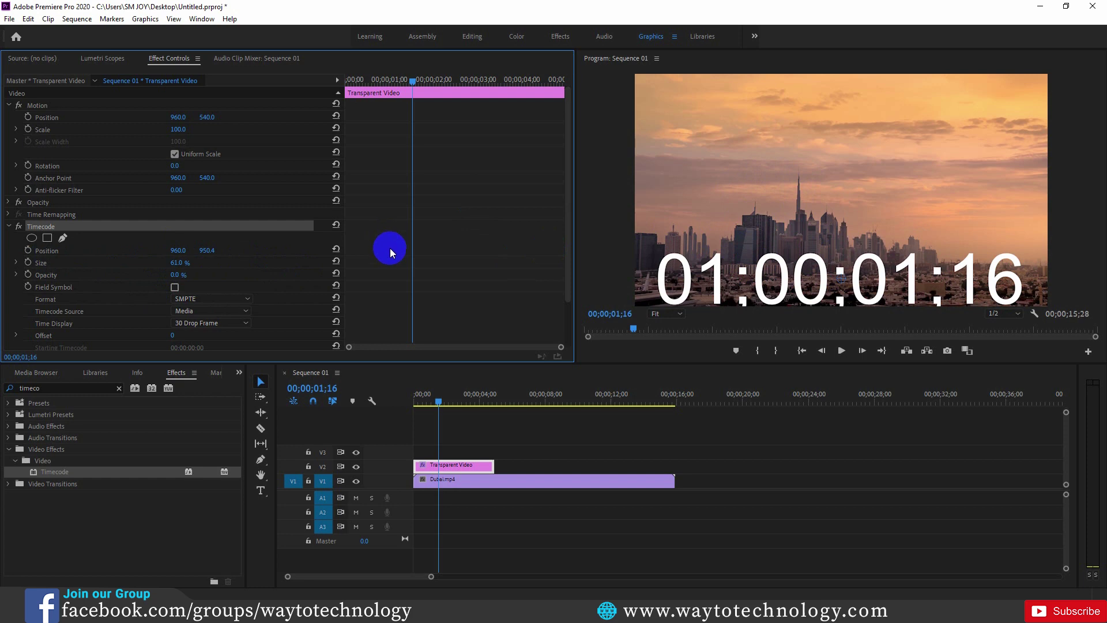
pyautogui.click(743, 274)
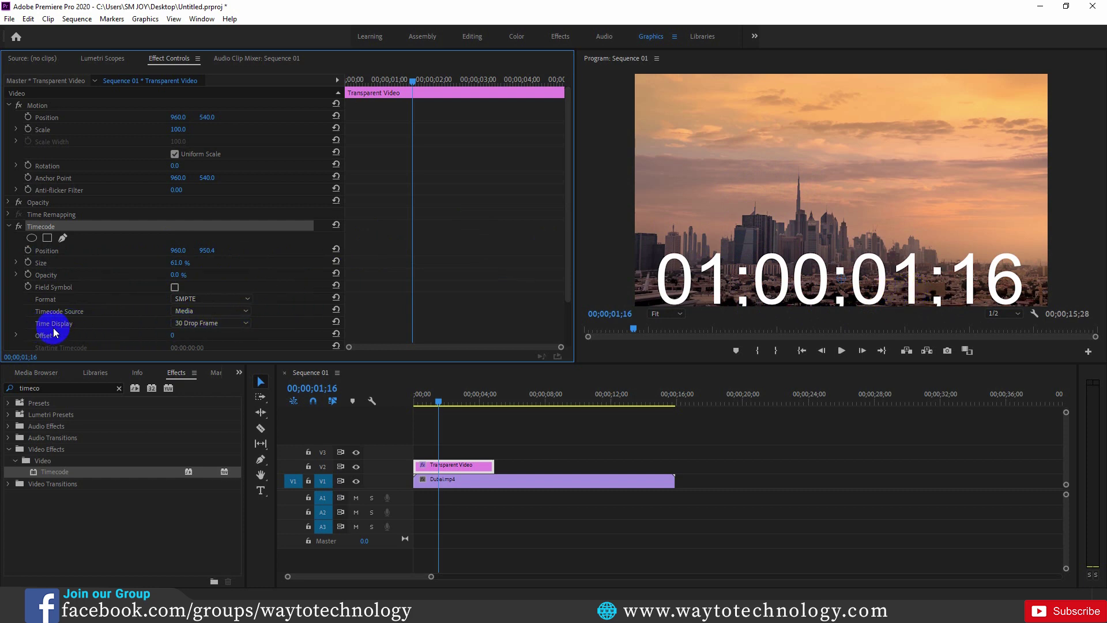
pyautogui.click(247, 324)
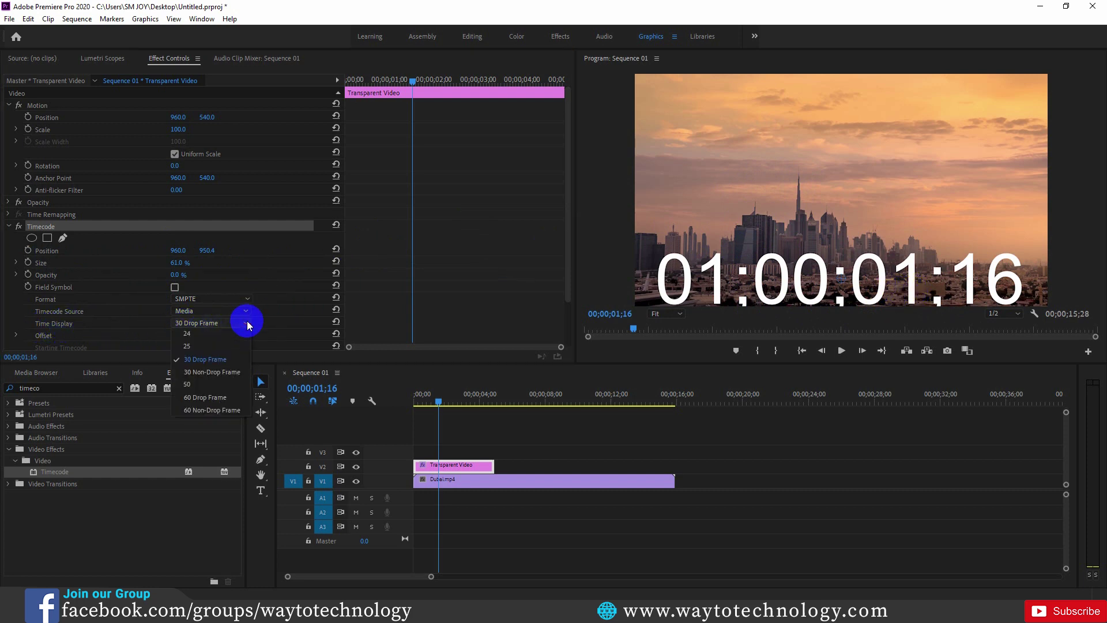
pyautogui.click(220, 374)
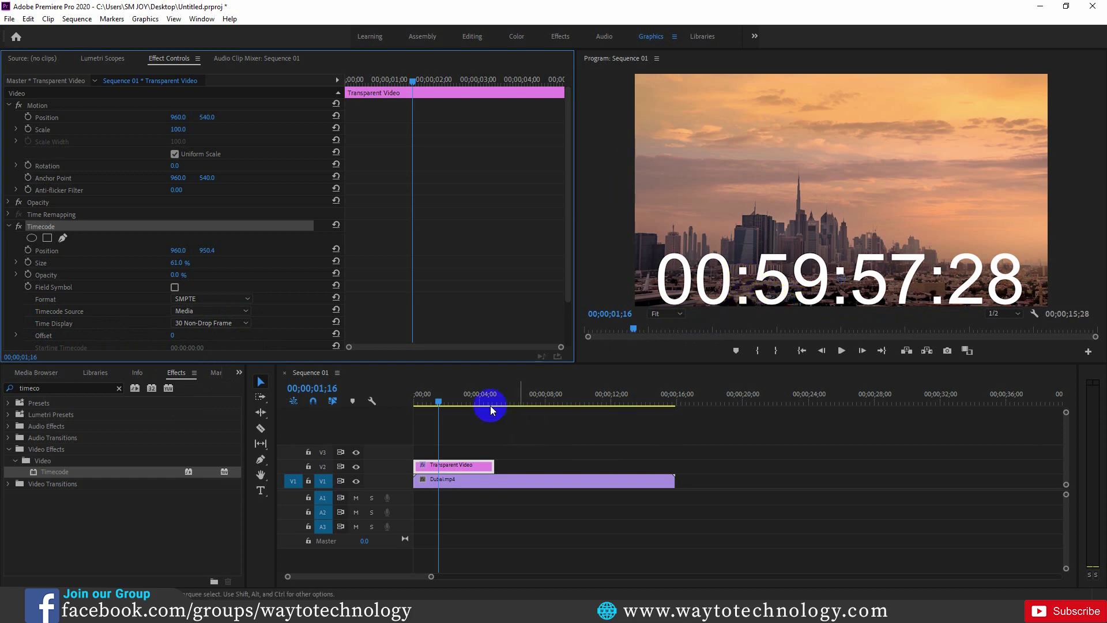
# - Play back the timecode overlay in short stretches and leave the playhead at 00;00;04;02
pyautogui.press('m')
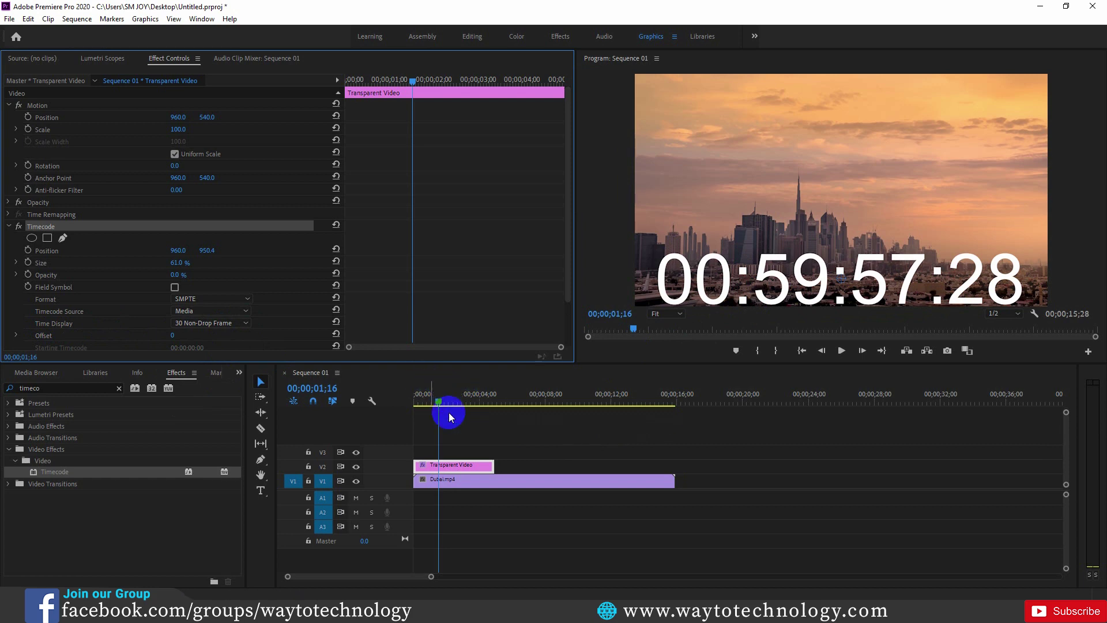
pyautogui.click(433, 400)
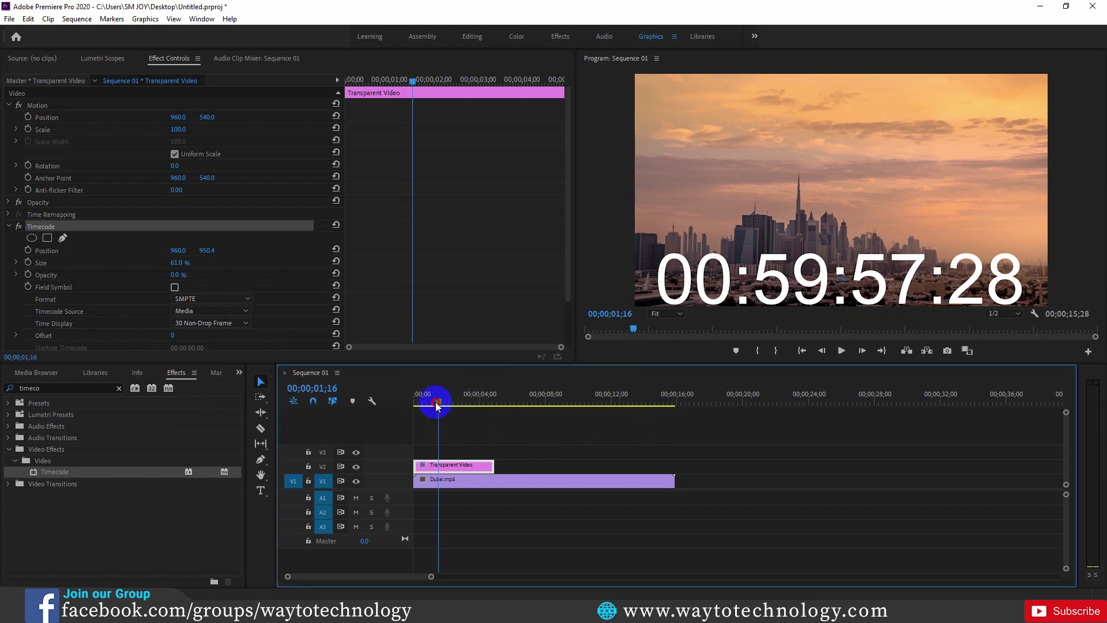
pyautogui.click(840, 351)
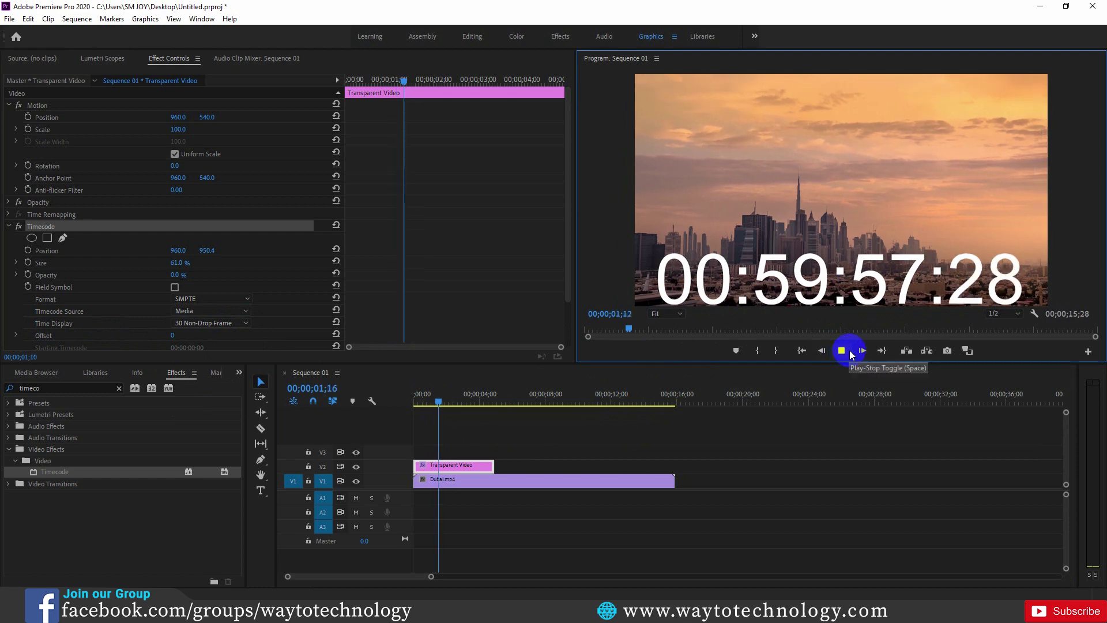
pyautogui.click(842, 351)
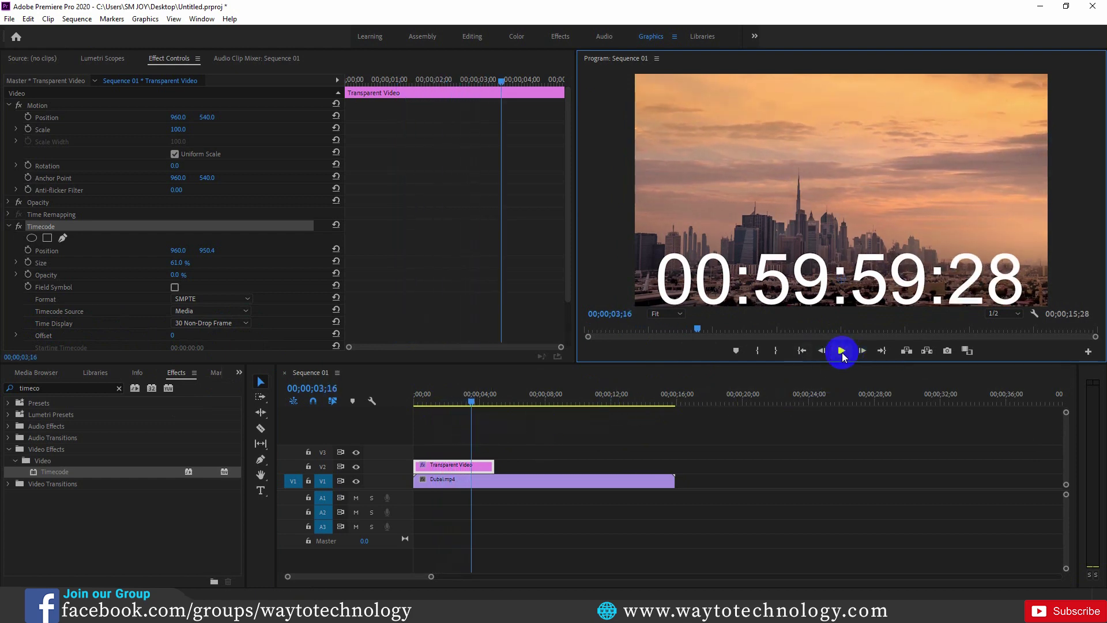
pyautogui.click(840, 351)
pyautogui.click(840, 351)
pyautogui.moveTo(487, 403); pyautogui.dragTo(480, 408)
# - Lengthen the transparent video clip to about 10 seconds and set its timecode to vertical position 577.4 and size 61.8 %
pyautogui.click(493, 465)
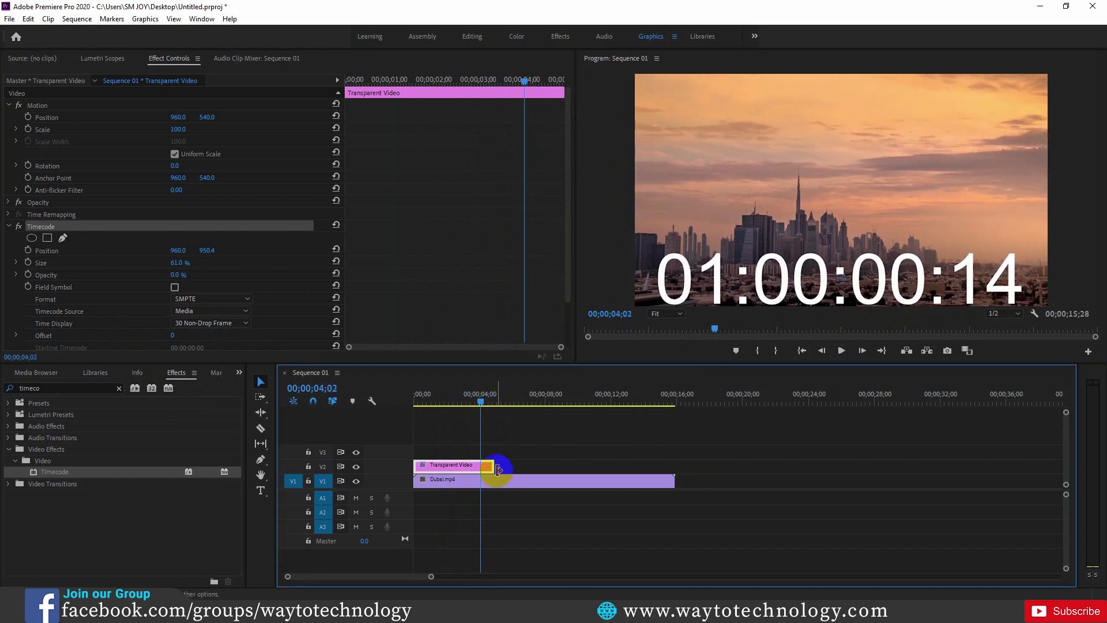
pyautogui.moveTo(493, 464); pyautogui.dragTo(575, 466)
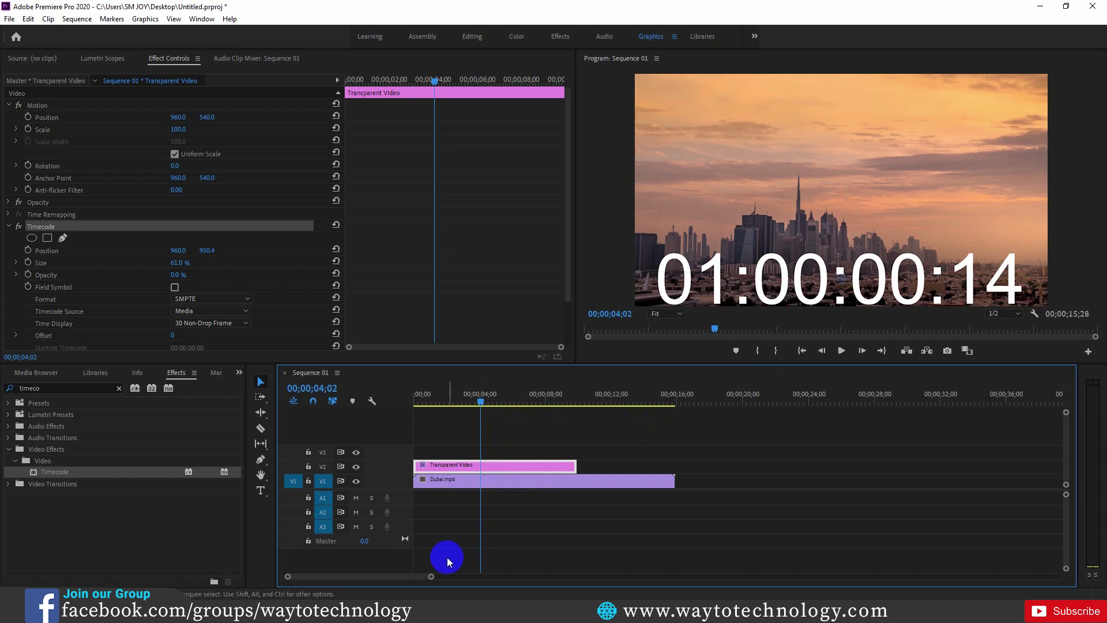
pyautogui.moveTo(429, 576); pyautogui.dragTo(422, 576)
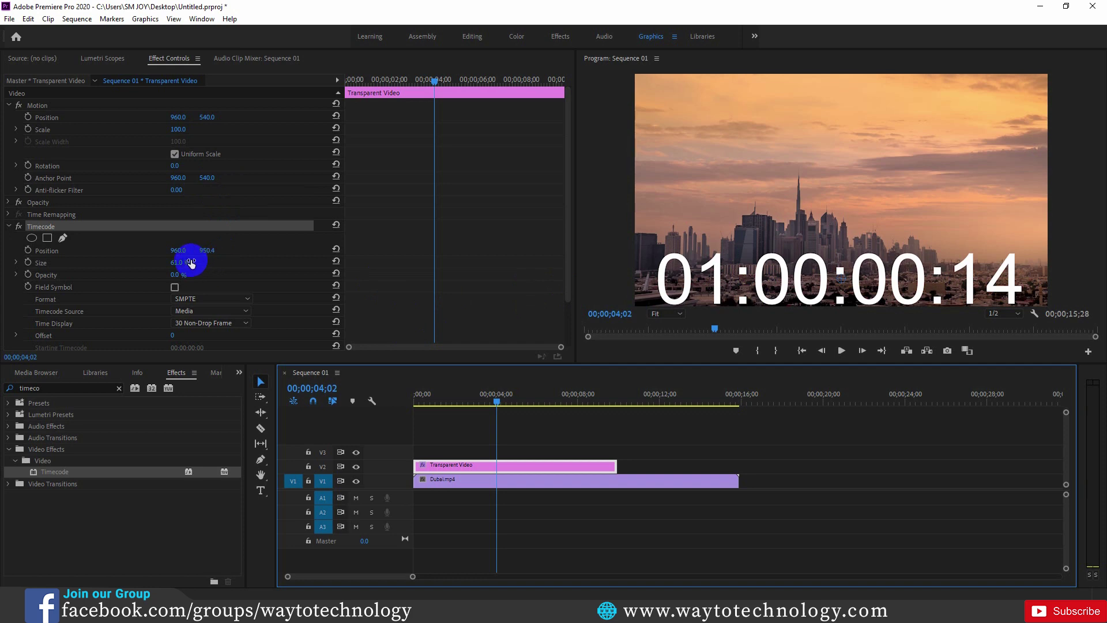
pyautogui.moveTo(206, 249)
pyautogui.mouseDown()
pyautogui.moveTo(21, 257)
pyautogui.moveTo(135, 258)
pyautogui.moveTo(36, 245)
pyautogui.moveTo(257, 247)
pyautogui.moveTo(178, 263)
pyautogui.moveTo(189, 262)
pyautogui.mouseUp()
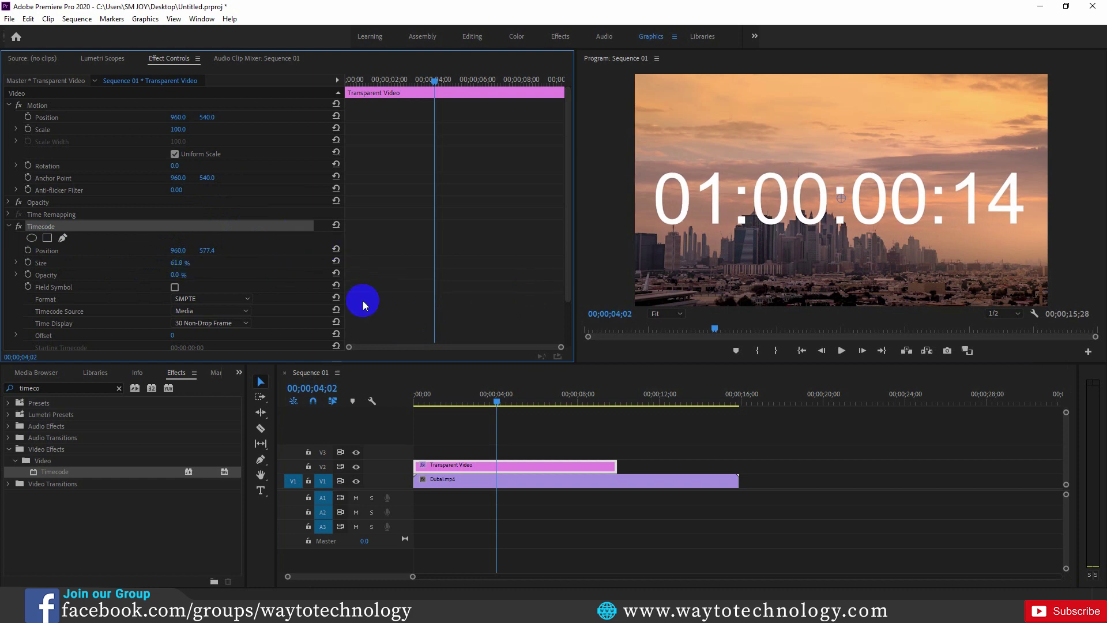
# - Find the Crop video effect and apply it to the transparent video clip on track V2
pyautogui.click(120, 389)
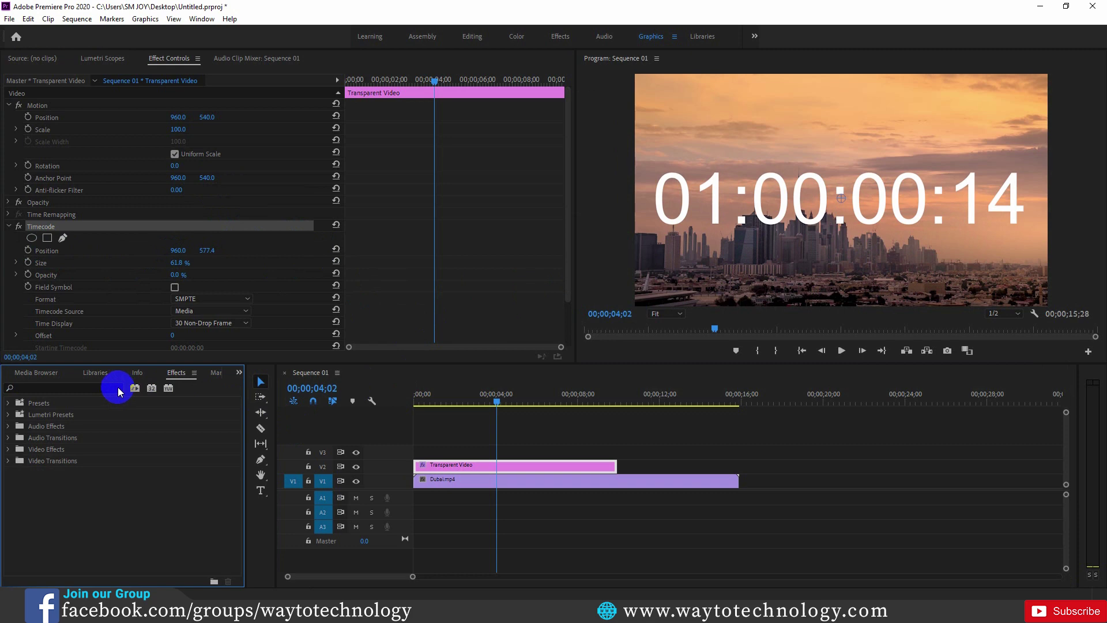
pyautogui.click(108, 389)
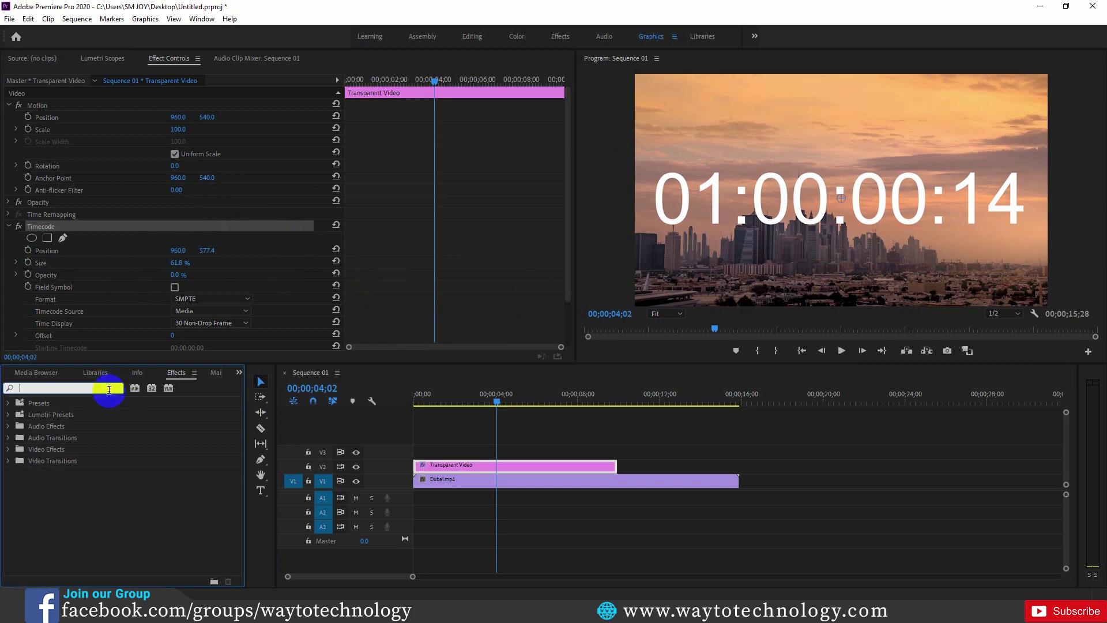
pyautogui.write('corp')
pyautogui.press('BackSpace')
pyautogui.press('BackSpace')
pyautogui.press('BackSpace')
pyautogui.write('rop')
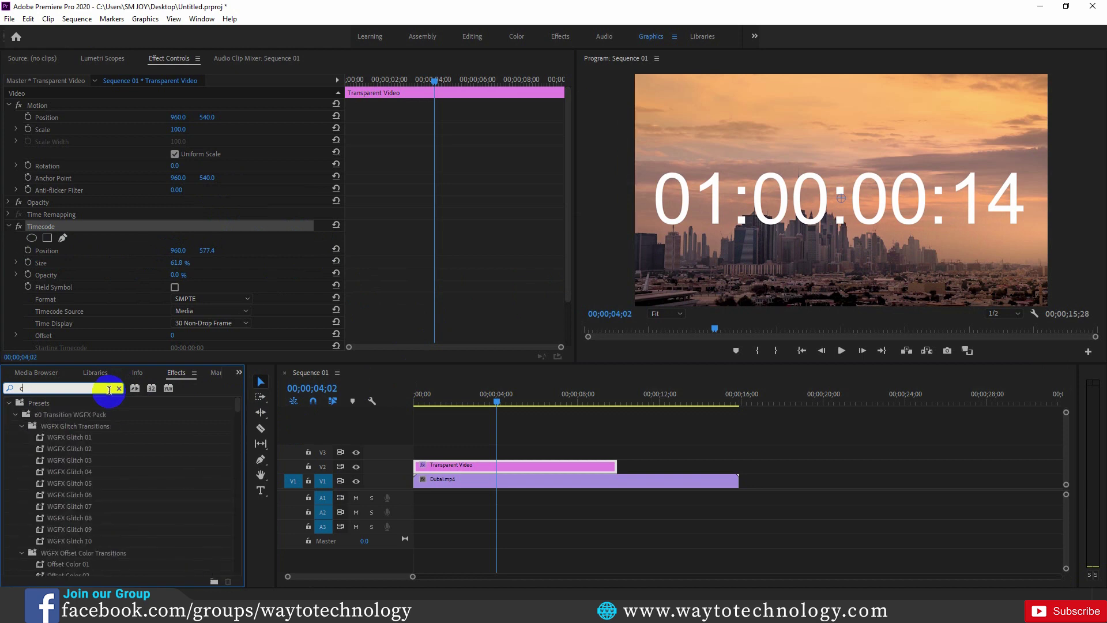
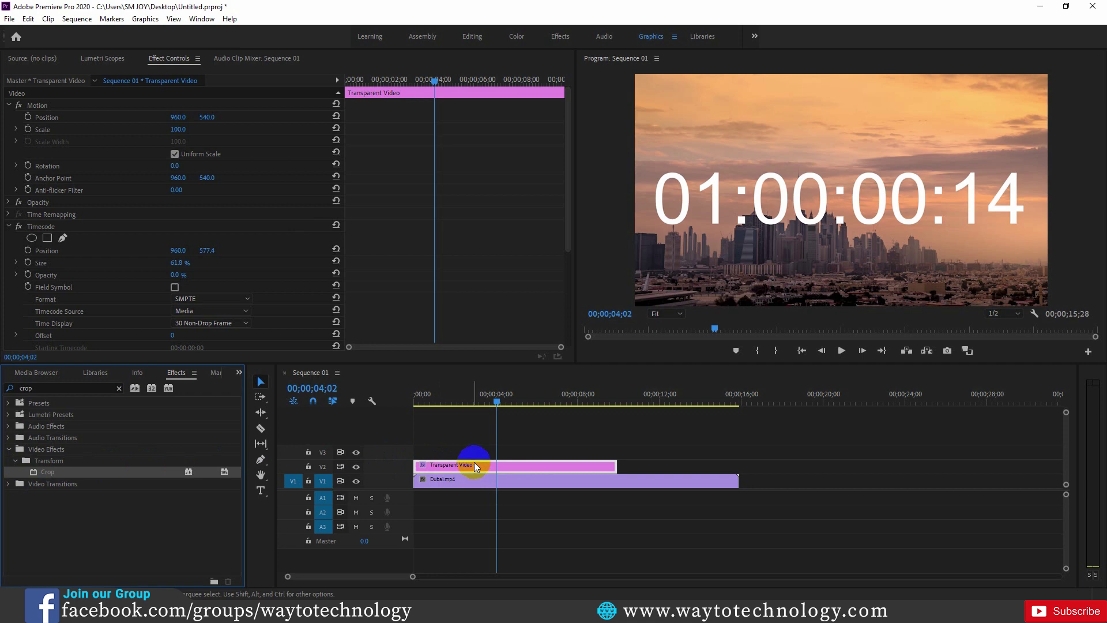
# - Crop the transparent video by 27.1 % on the left and 28.1 % on the right, leaving only the two middle digit pairs
pyautogui.scroll(-5, 123, 225)
pyautogui.scroll(-1, 65, 276)
pyautogui.click(33, 236)
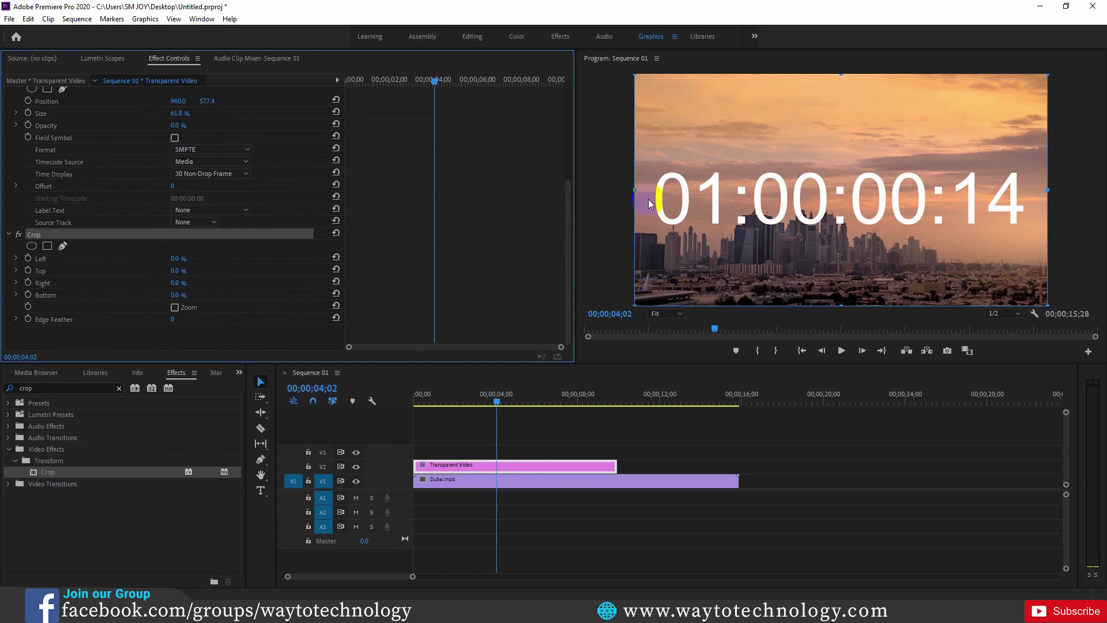
pyautogui.moveTo(632, 189); pyautogui.dragTo(745, 184)
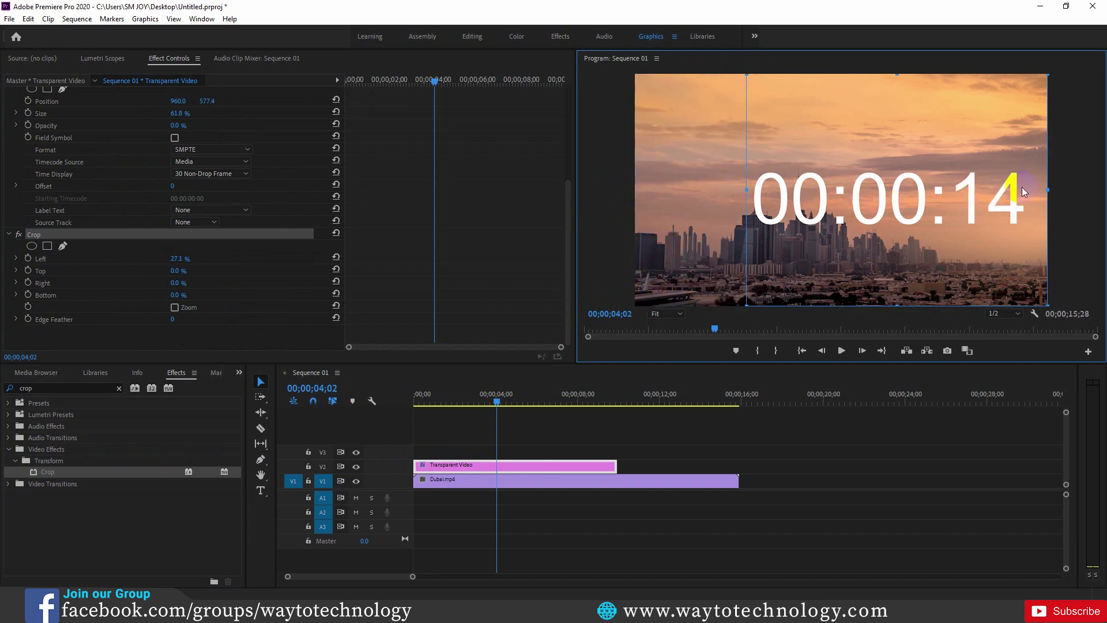
pyautogui.moveTo(1026, 193); pyautogui.dragTo(931, 211)
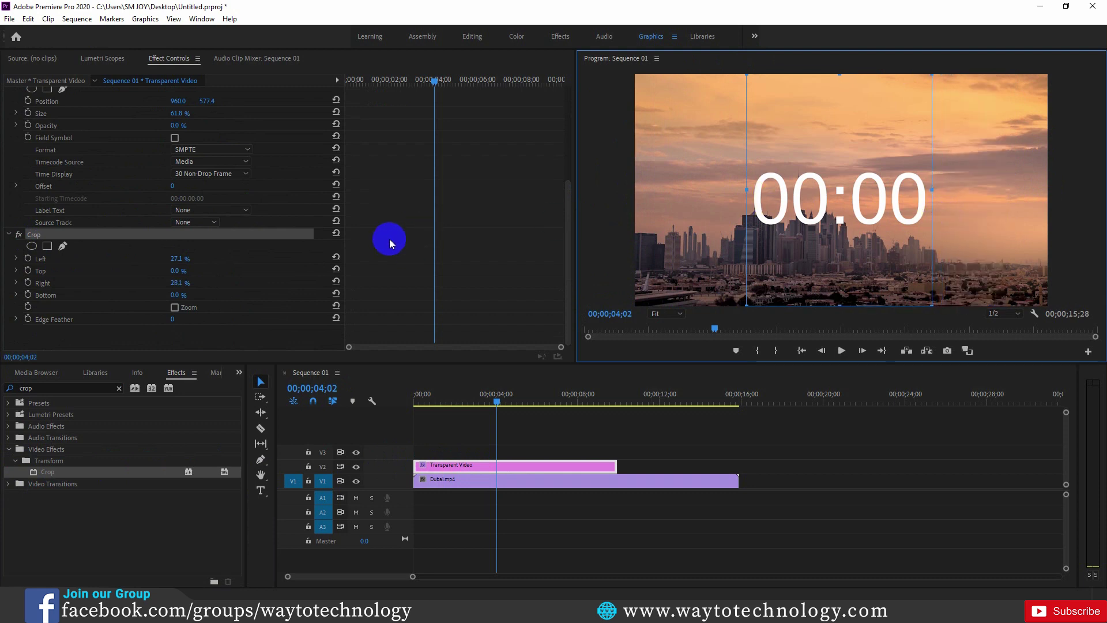
# - Raise the cropped timecode by setting the transparent video's vertical Motion position to 442.0
pyautogui.scroll(5, 247, 160)
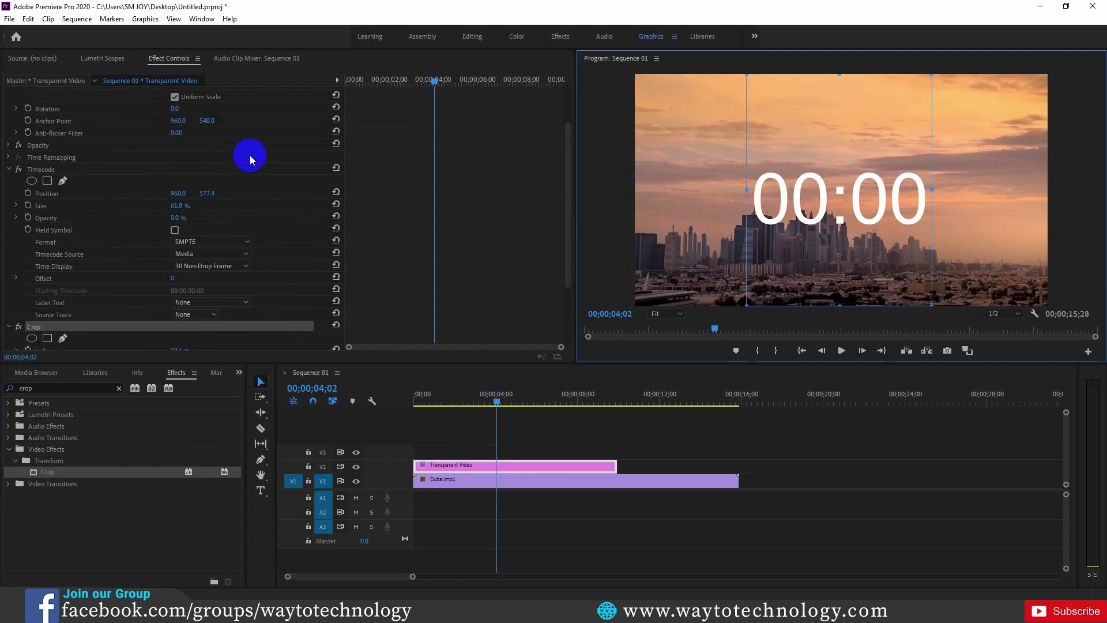
pyautogui.moveTo(207, 117); pyautogui.dragTo(154, 126)
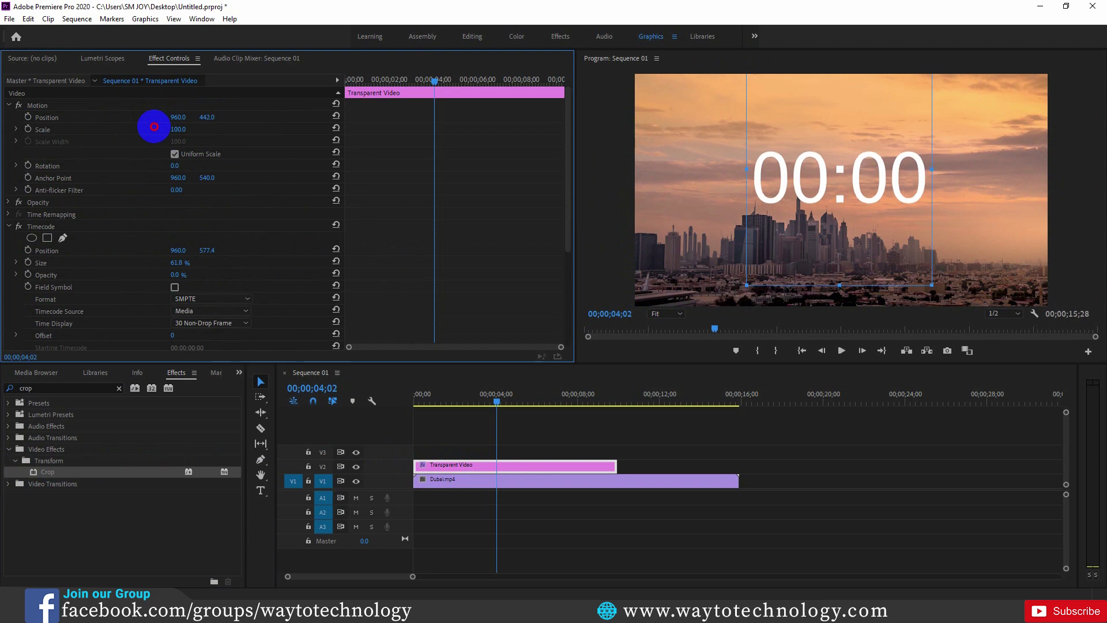
pyautogui.click(496, 479)
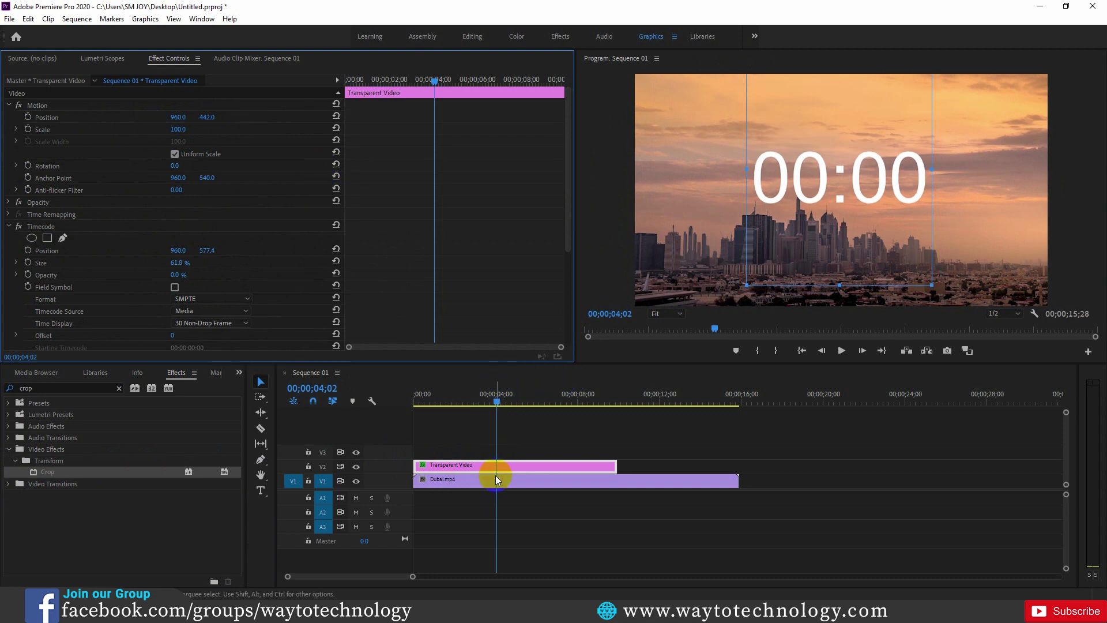
# - Find the Change to Color effect and apply it to the transparent video clip
pyautogui.click(117, 381)
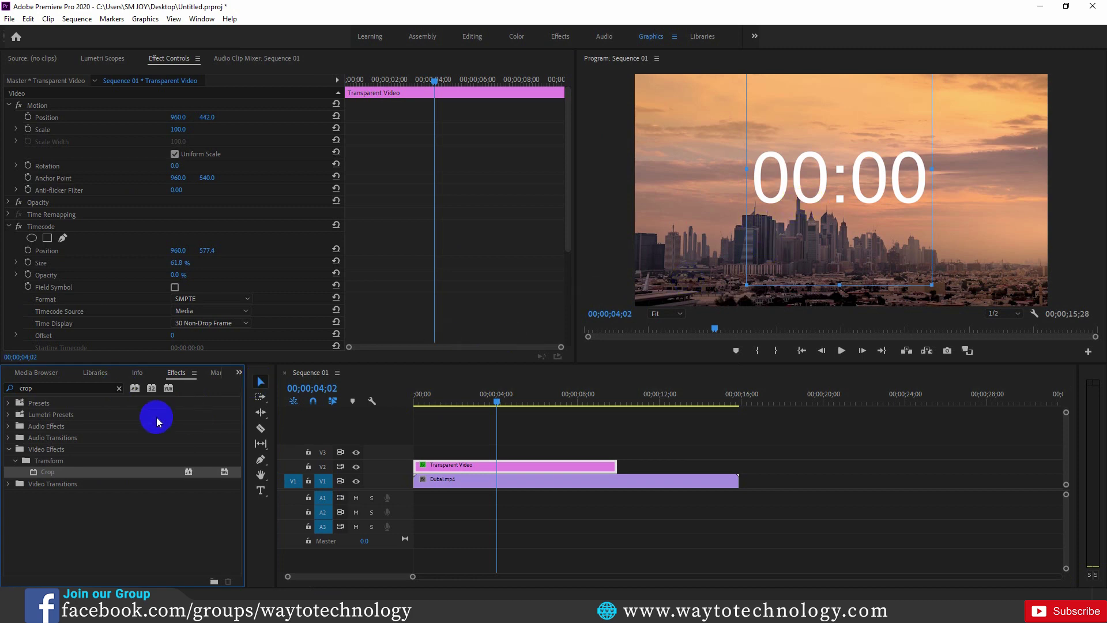
pyautogui.click(119, 388)
pyautogui.click(97, 388)
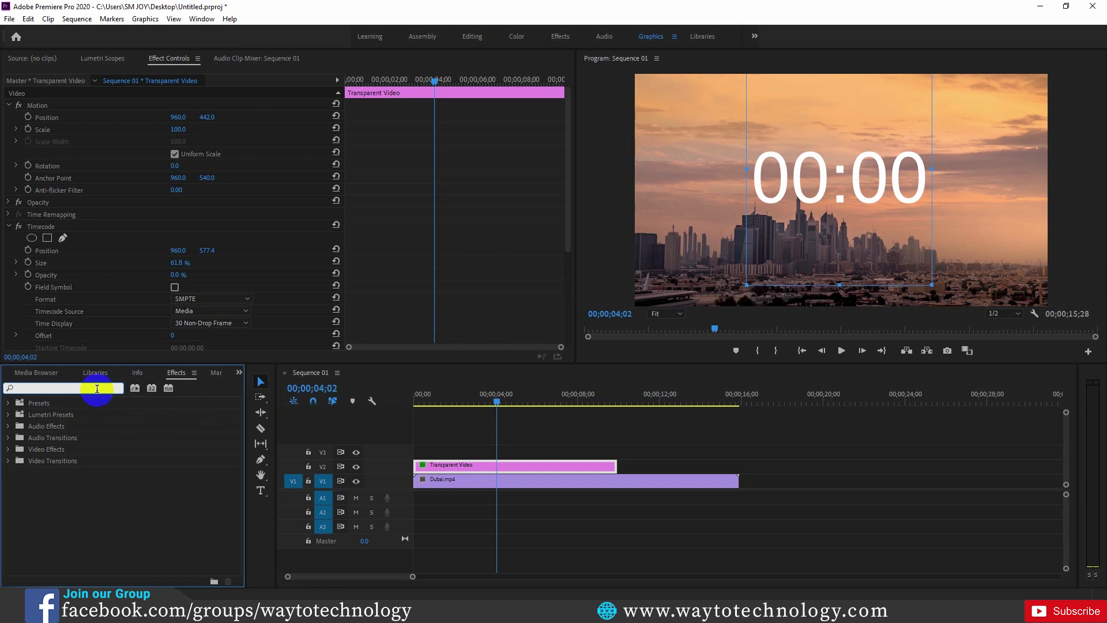
pyautogui.write('chag')
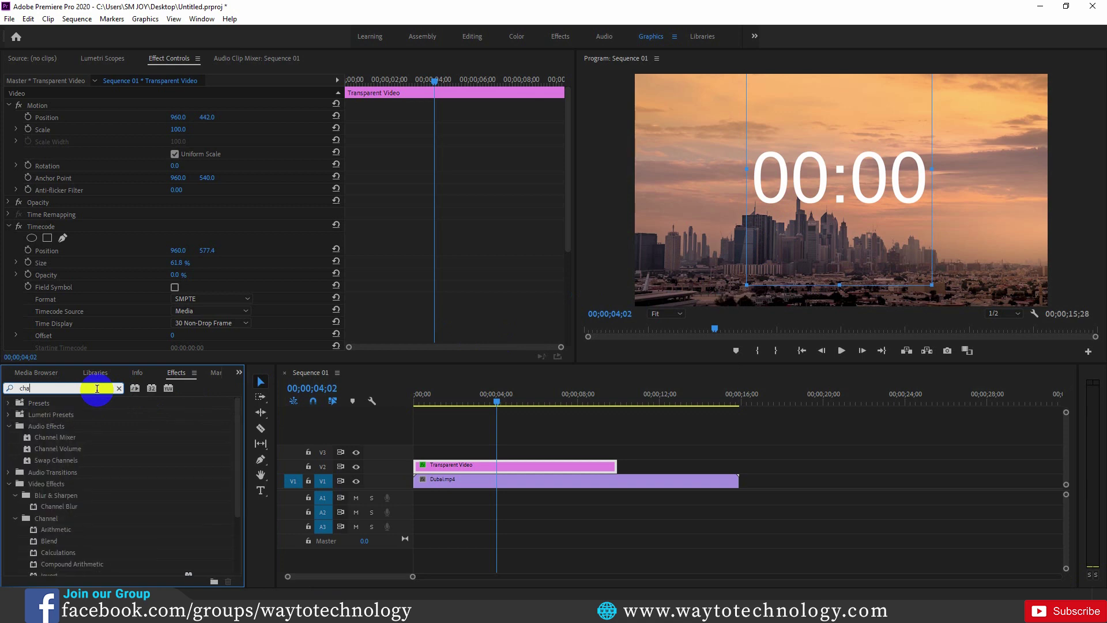
pyautogui.press('BackSpace')
pyautogui.press('BackSpace')
pyautogui.press('BackSpace')
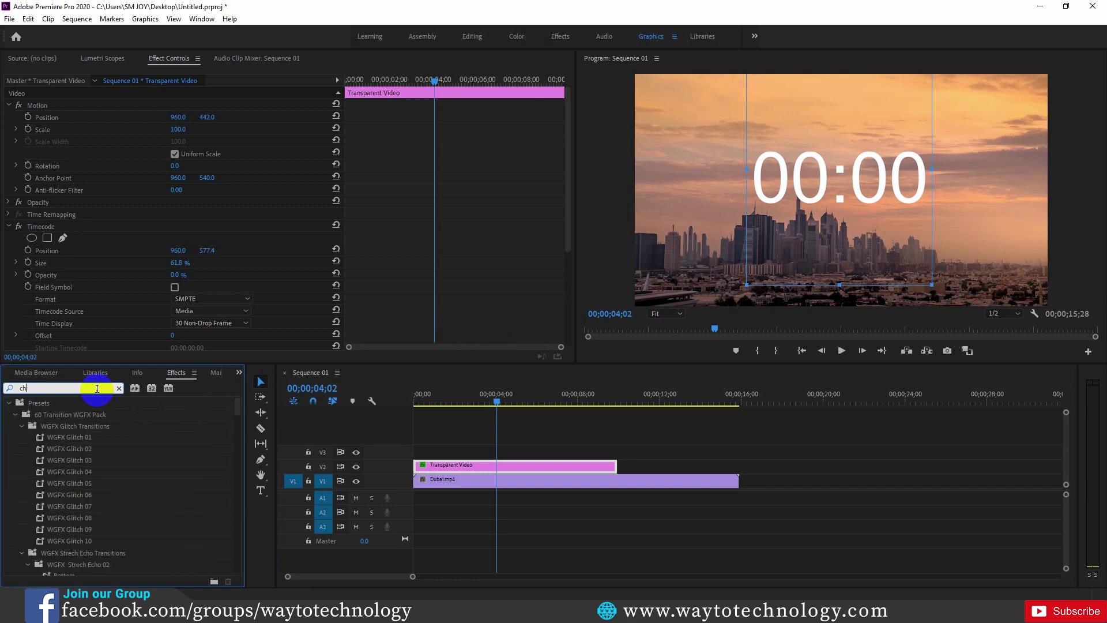
pyautogui.write('ange to')
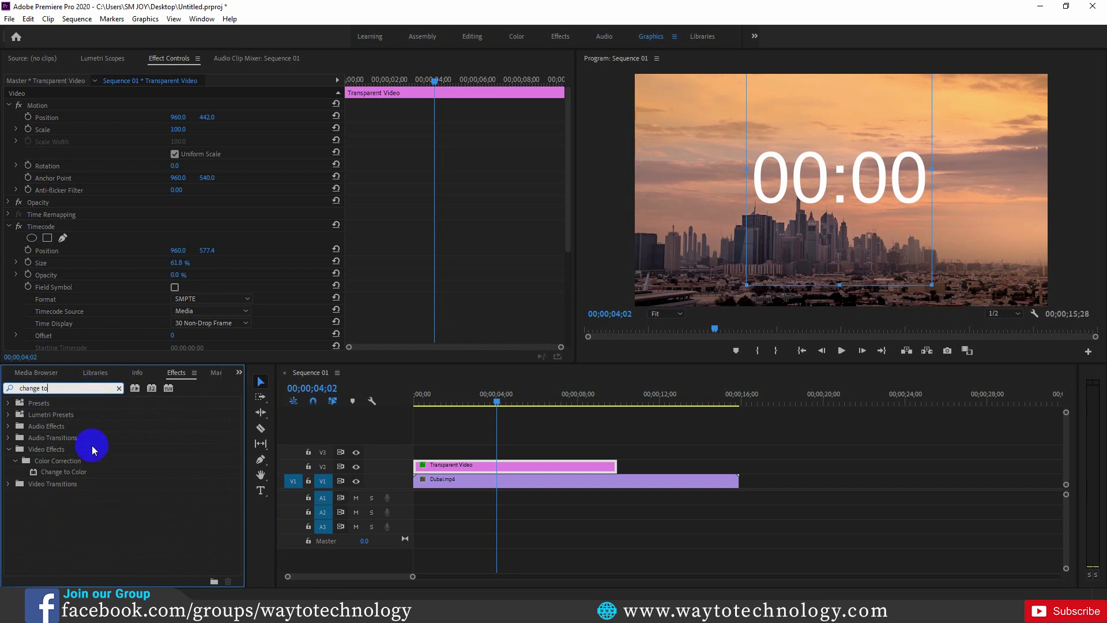
pyautogui.moveTo(66, 472); pyautogui.dragTo(462, 467)
# - Set the Change to Color effect's To colour to bright yellow-green and make it change Hue, Lightness & Saturation
pyautogui.scroll(-3, 211, 238)
pyautogui.scroll(-6, 209, 238)
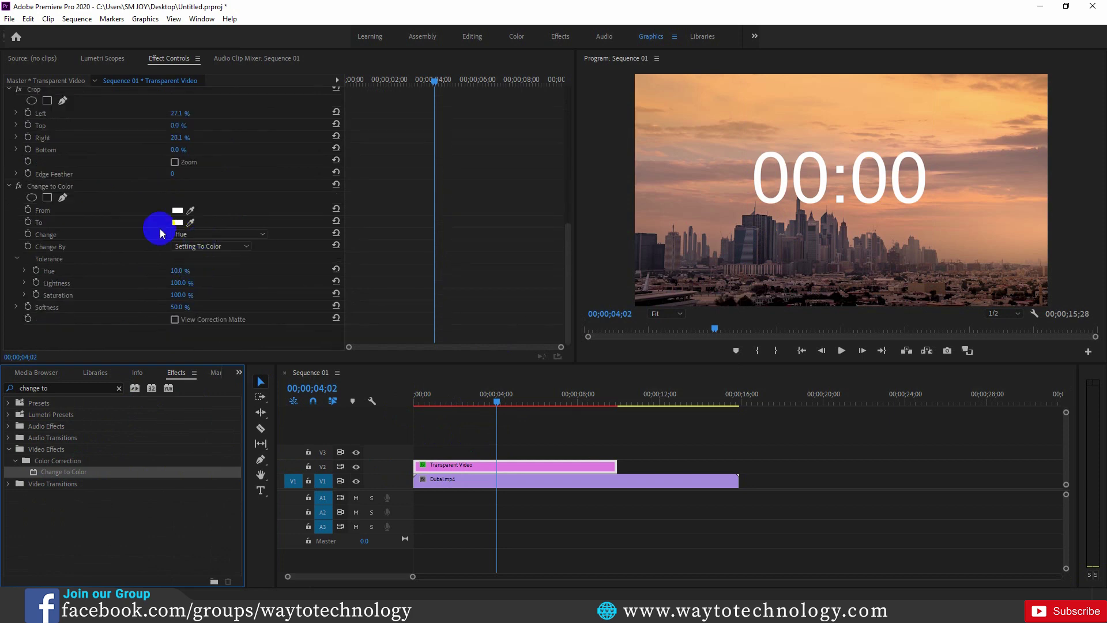
pyautogui.click(65, 186)
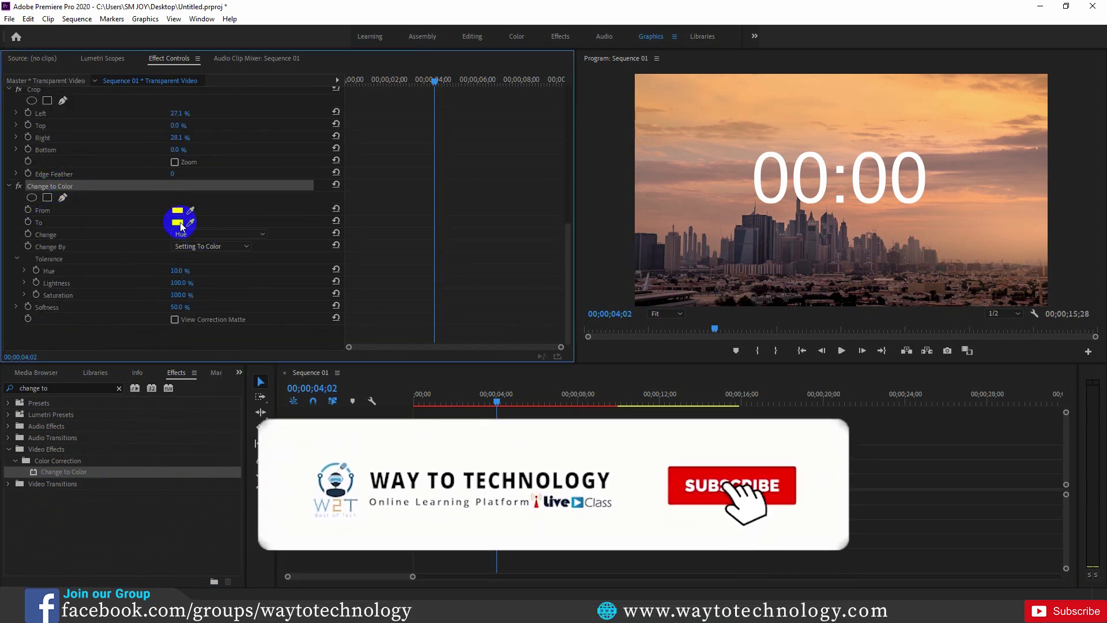
pyautogui.click(179, 224)
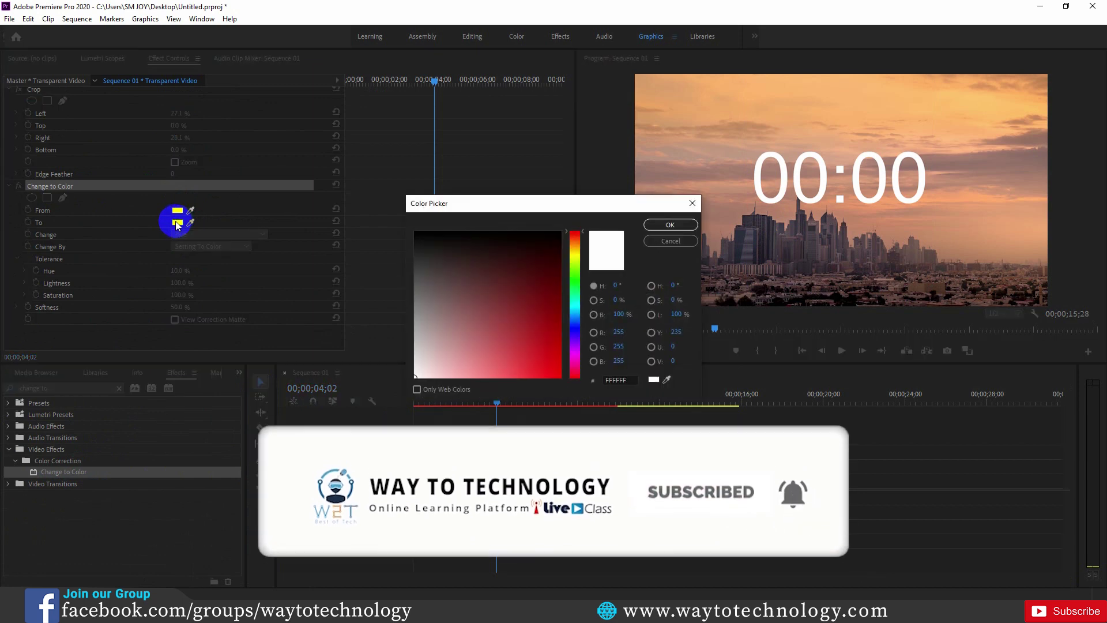
pyautogui.click(574, 259)
pyautogui.click(554, 305)
pyautogui.moveTo(562, 331); pyautogui.dragTo(565, 381)
pyautogui.click(667, 224)
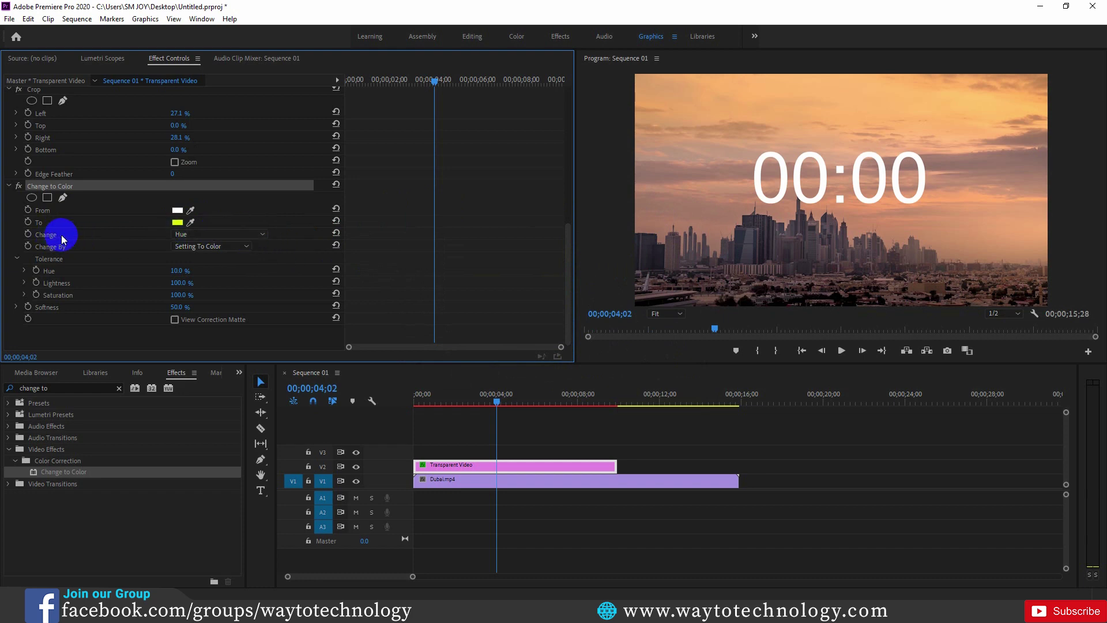
pyautogui.click(225, 234)
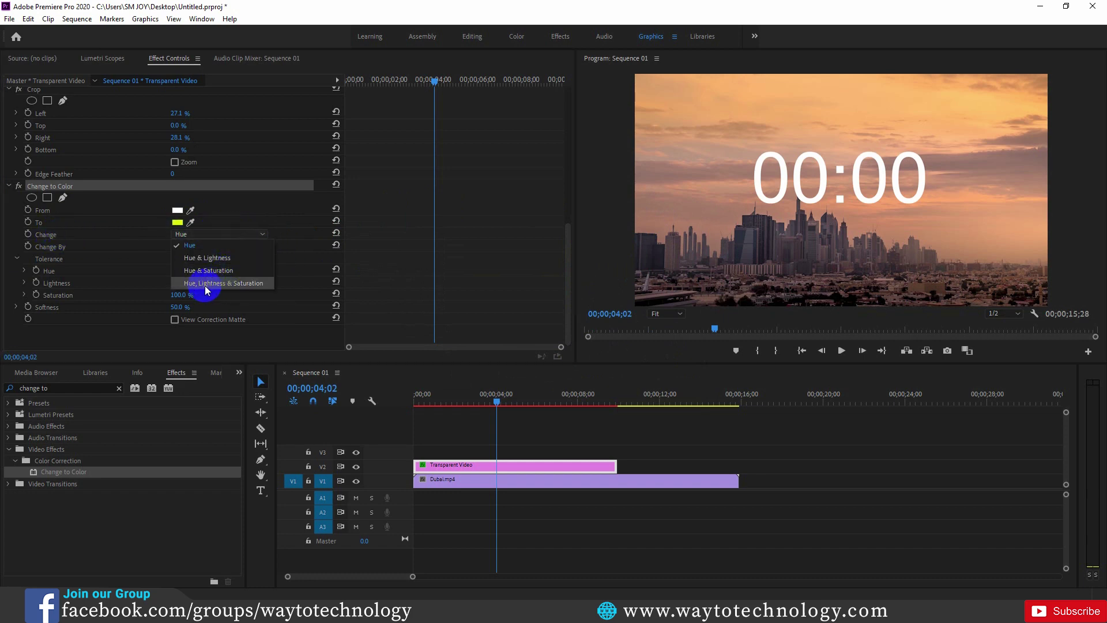
pyautogui.click(224, 283)
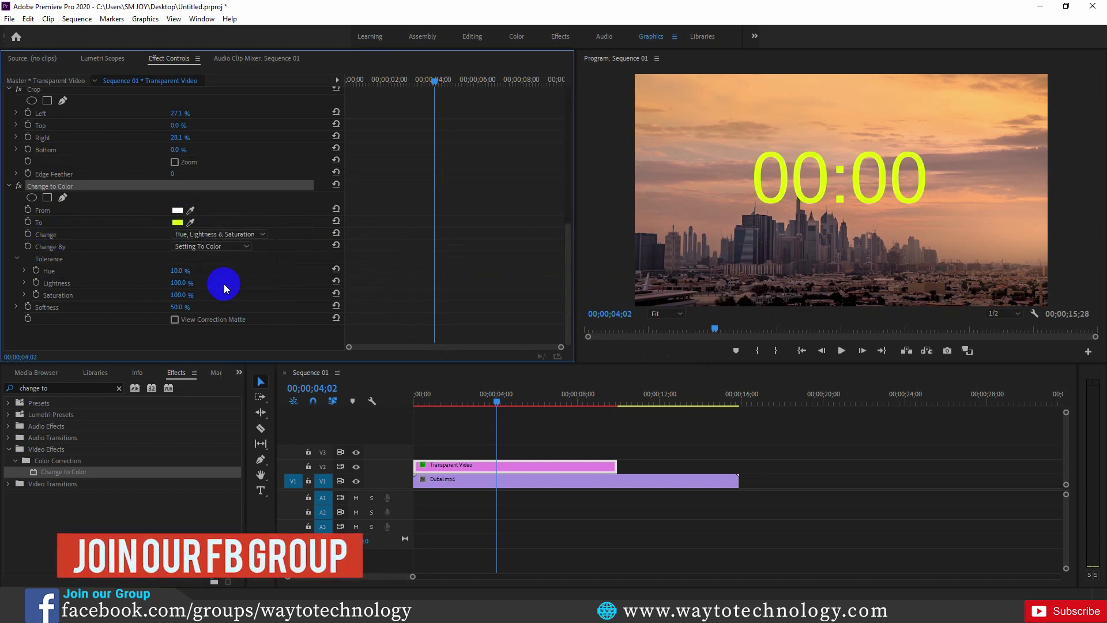
# - Try a medium blue as the Change to Color effect's To colour on the transparent video
pyautogui.click(177, 222)
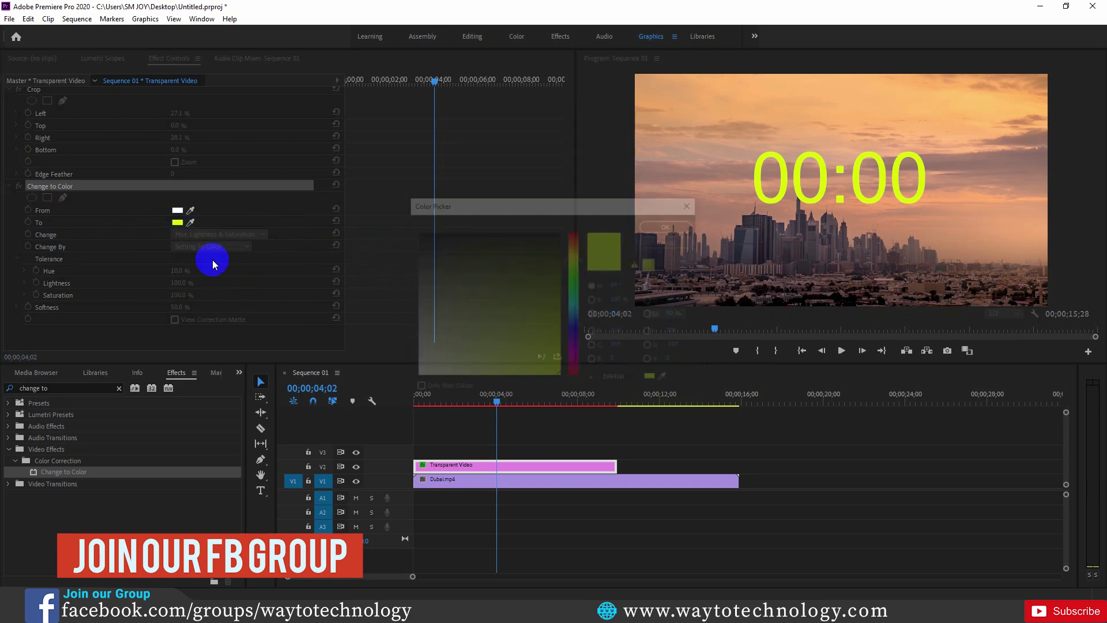
pyautogui.moveTo(573, 265); pyautogui.dragTo(574, 313)
pyautogui.click(512, 341)
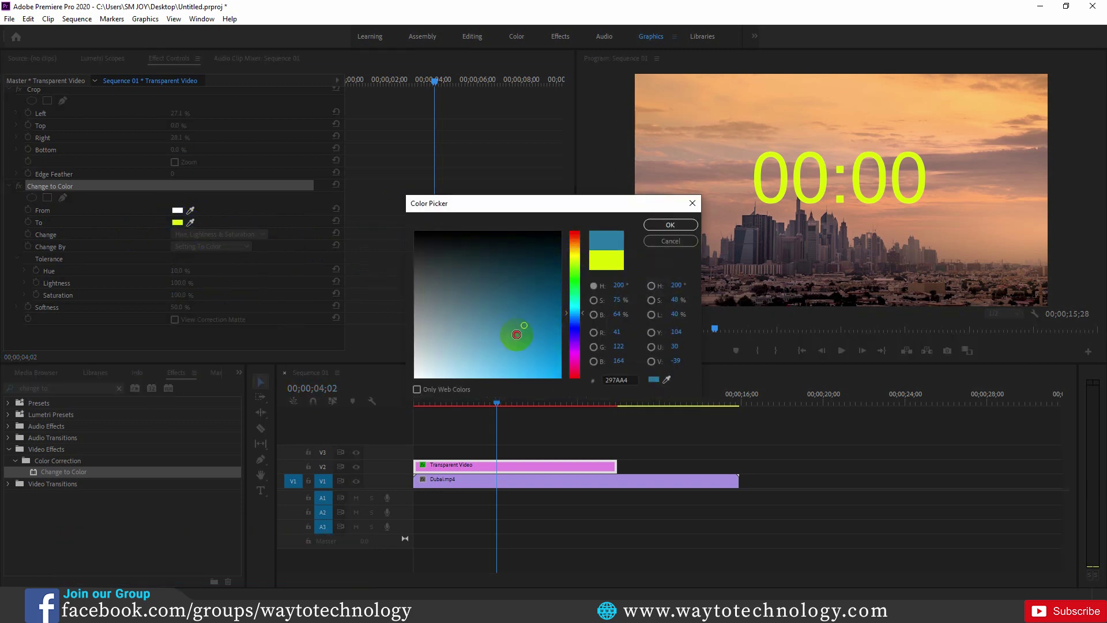
pyautogui.click(658, 227)
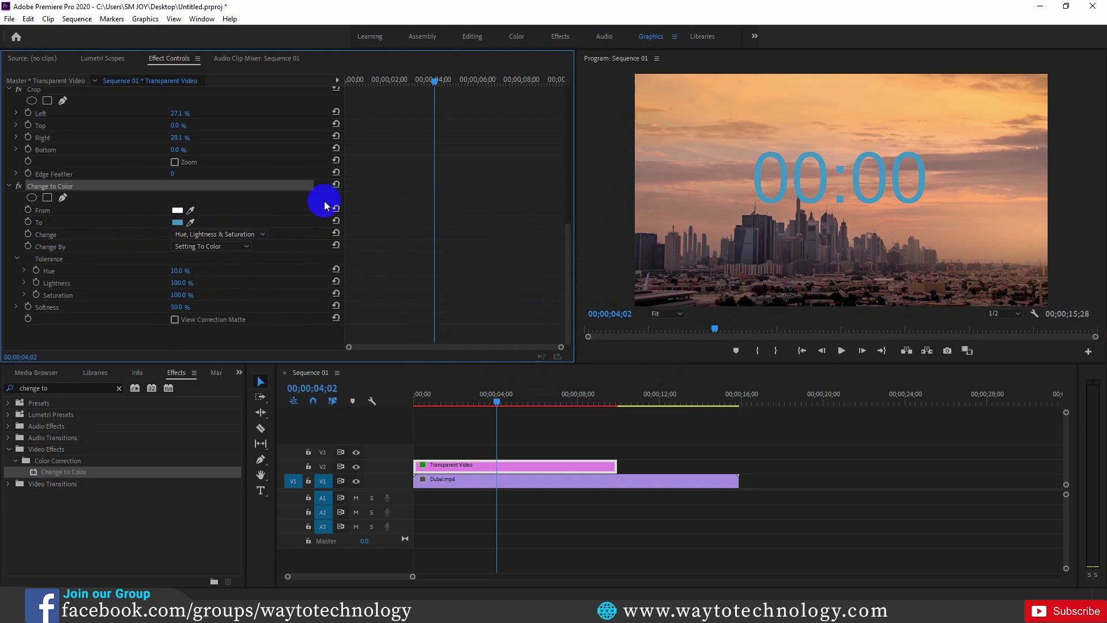
# - Set the Change to Color effect's To colour to pure white (FFFFFF)
pyautogui.click(179, 222)
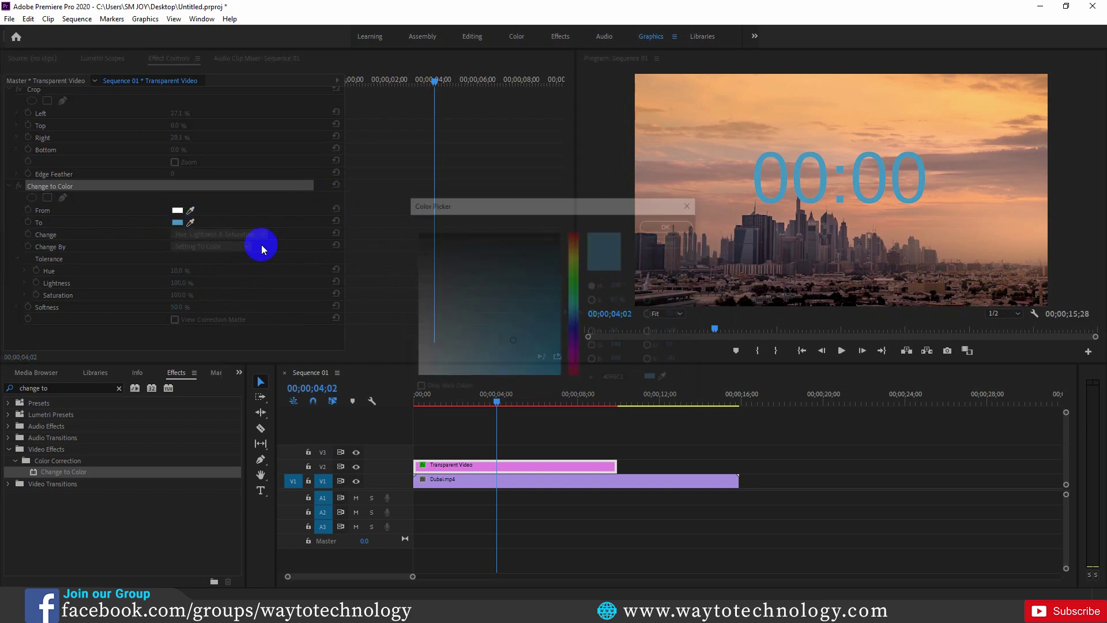
pyautogui.moveTo(421, 244); pyautogui.dragTo(407, 375)
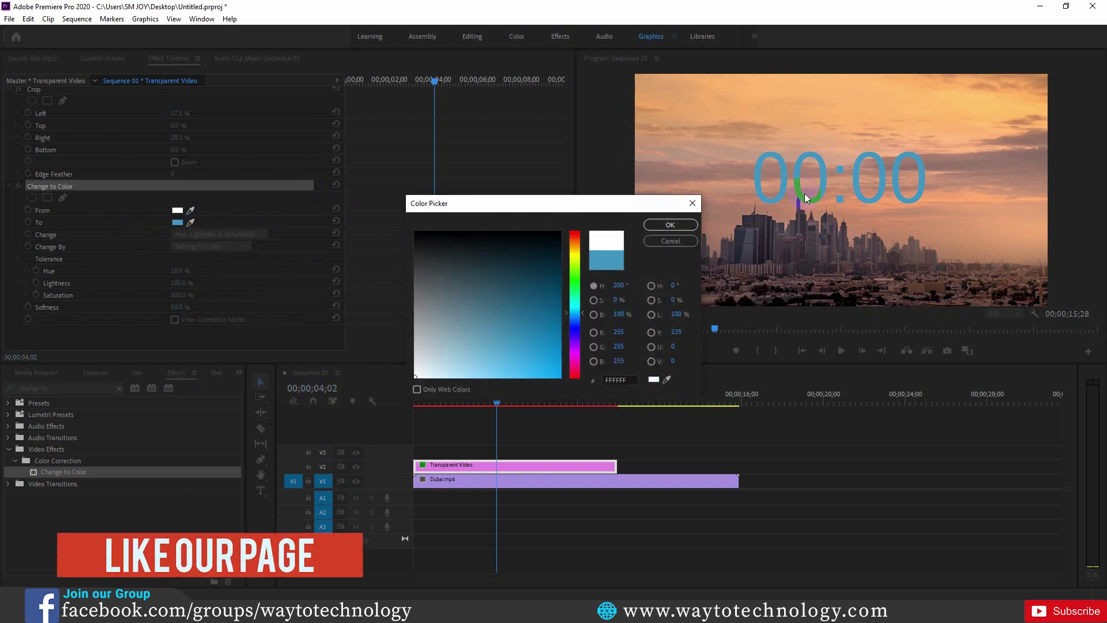
pyautogui.click(683, 225)
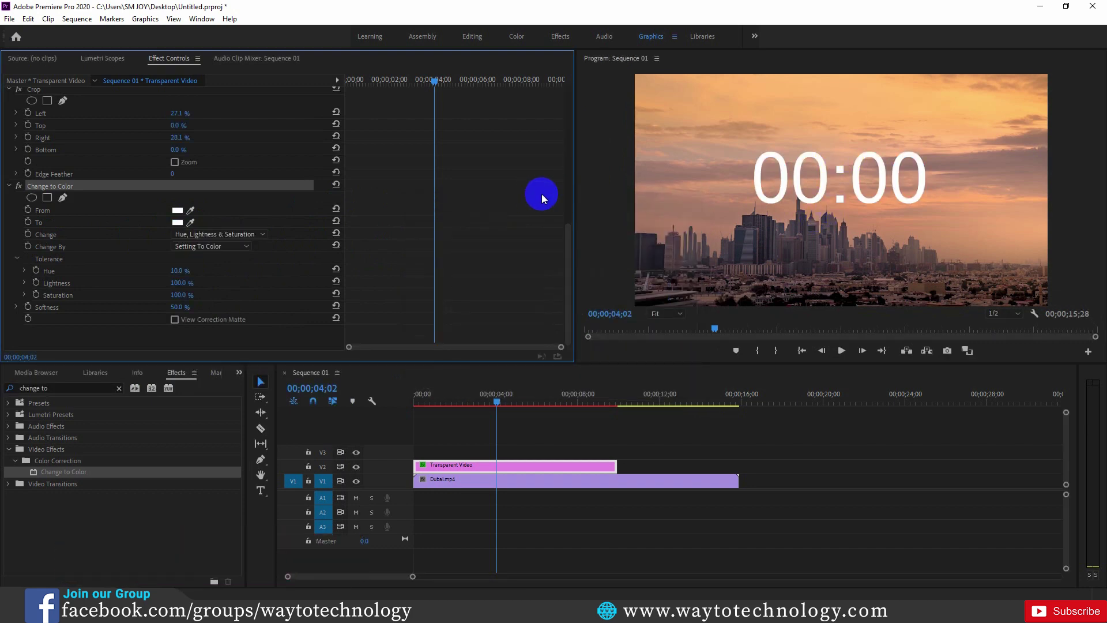
# - Play the sequence from its start to find the frame where the timer rolls over to 00:00
pyautogui.moveTo(499, 401); pyautogui.dragTo(406, 413)
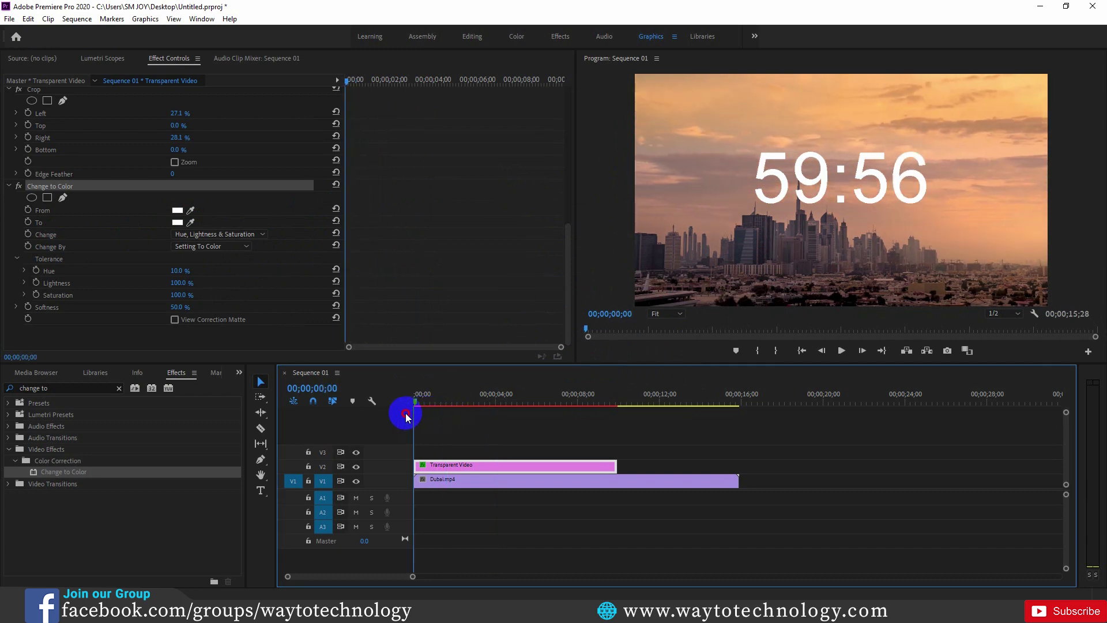
pyautogui.click(842, 351)
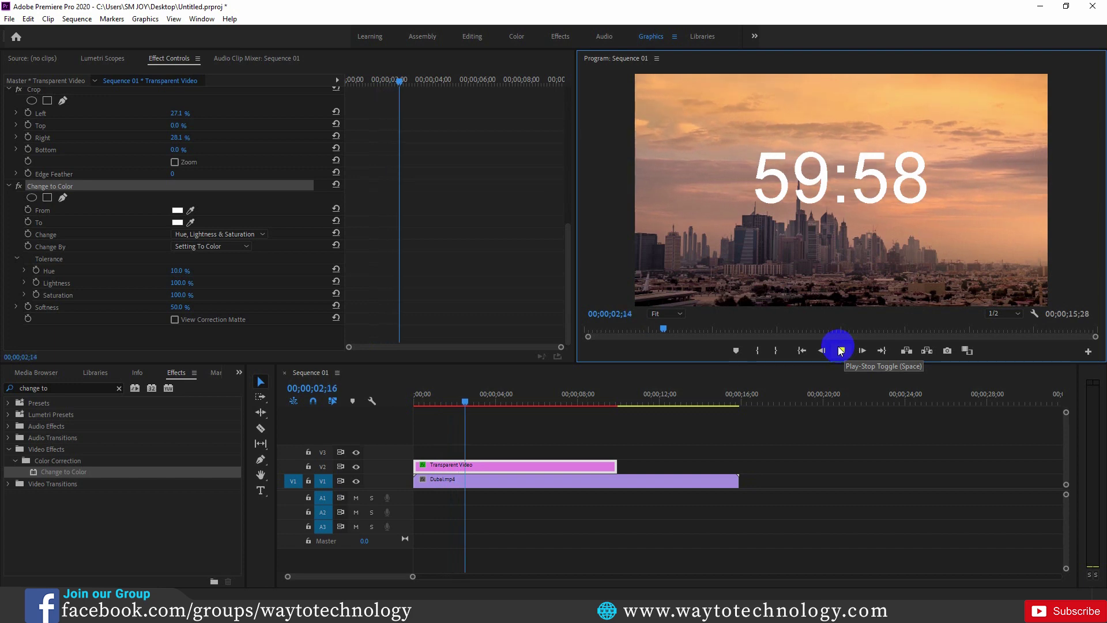
pyautogui.click(842, 351)
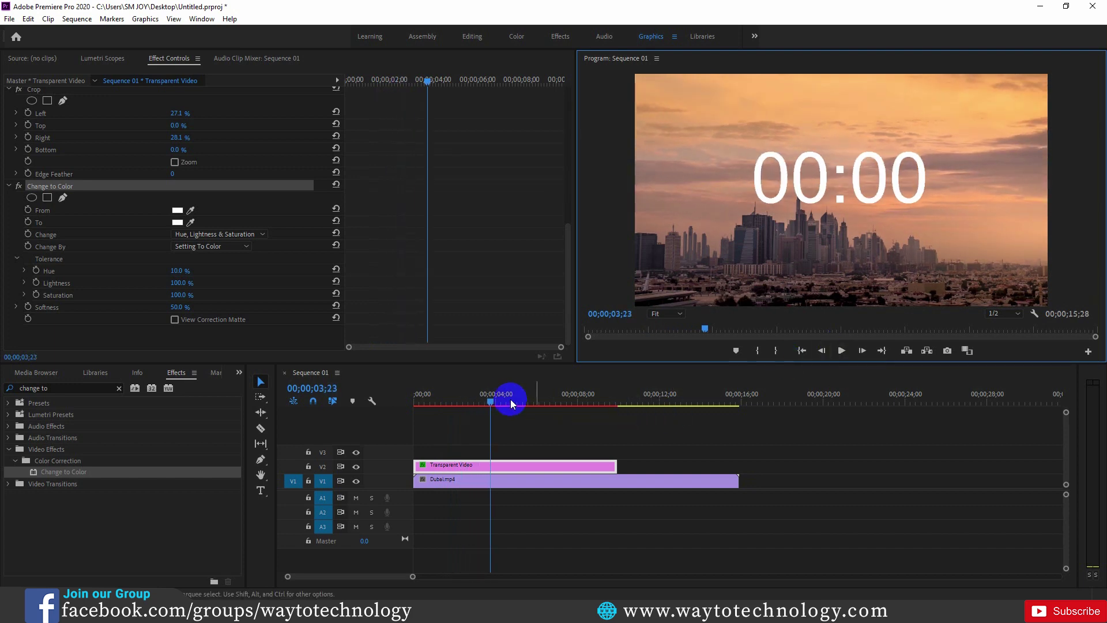
# - Split the transparent video at 00;00;03;21, where the timer reads 00:00, and delete the part before the cut
pyautogui.moveTo(491, 402); pyautogui.dragTo(489, 403)
pyautogui.click(494, 464)
pyautogui.click(518, 466)
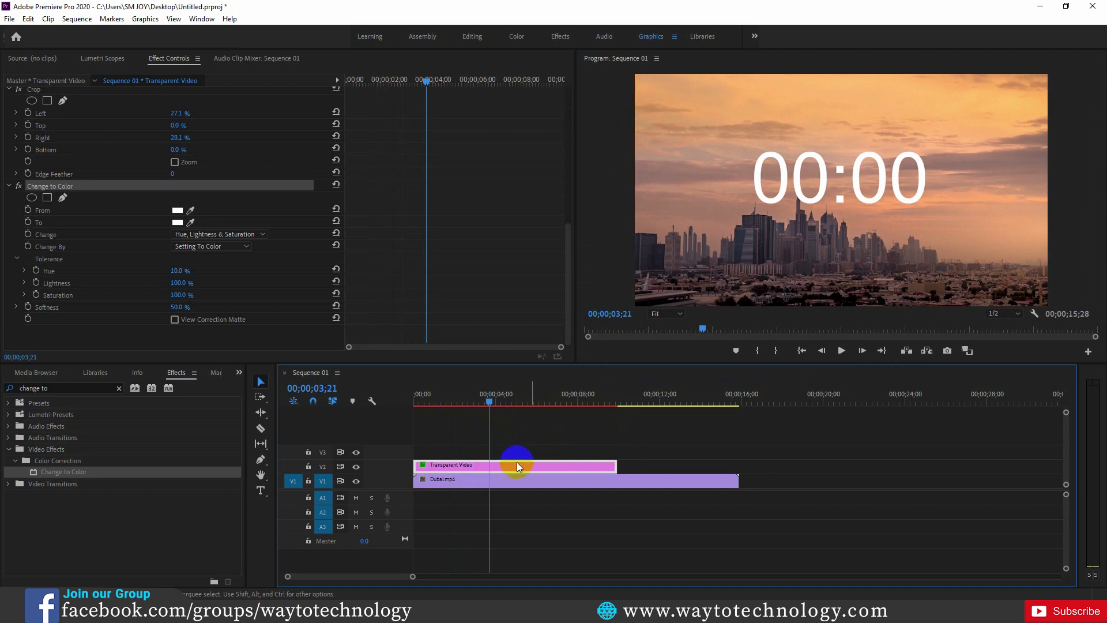
pyautogui.click(261, 428)
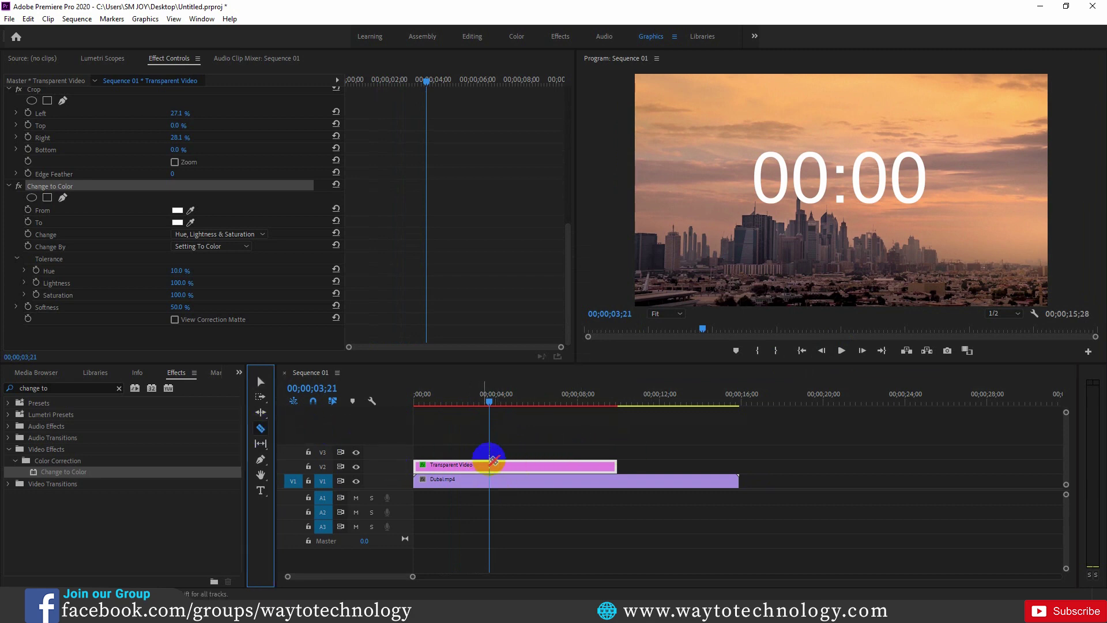
pyautogui.click(494, 464)
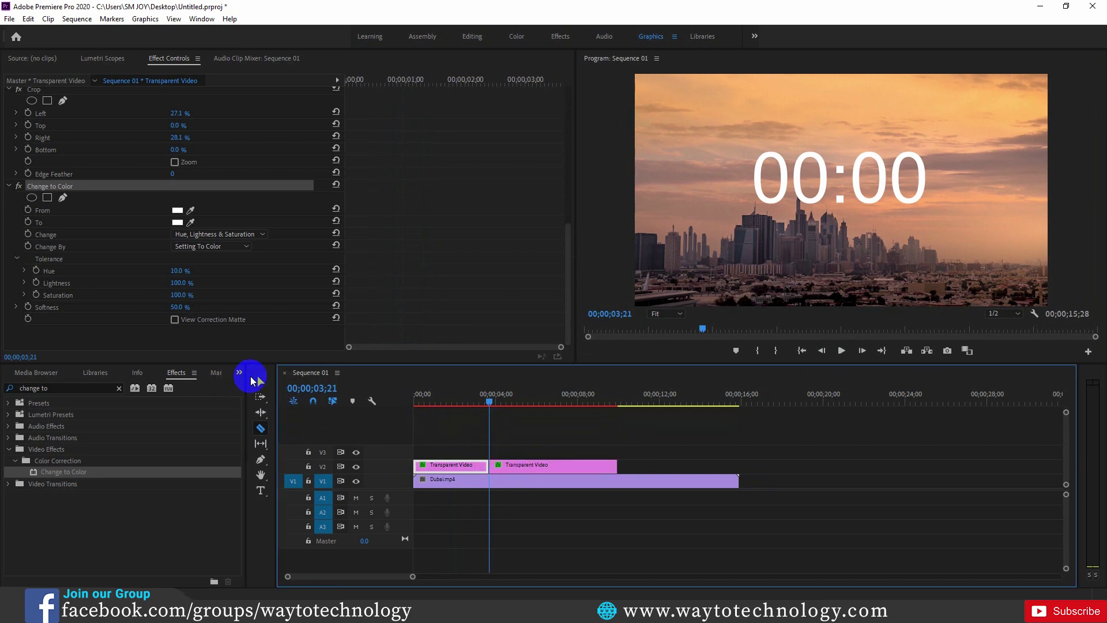
pyautogui.click(259, 383)
pyautogui.click(455, 464)
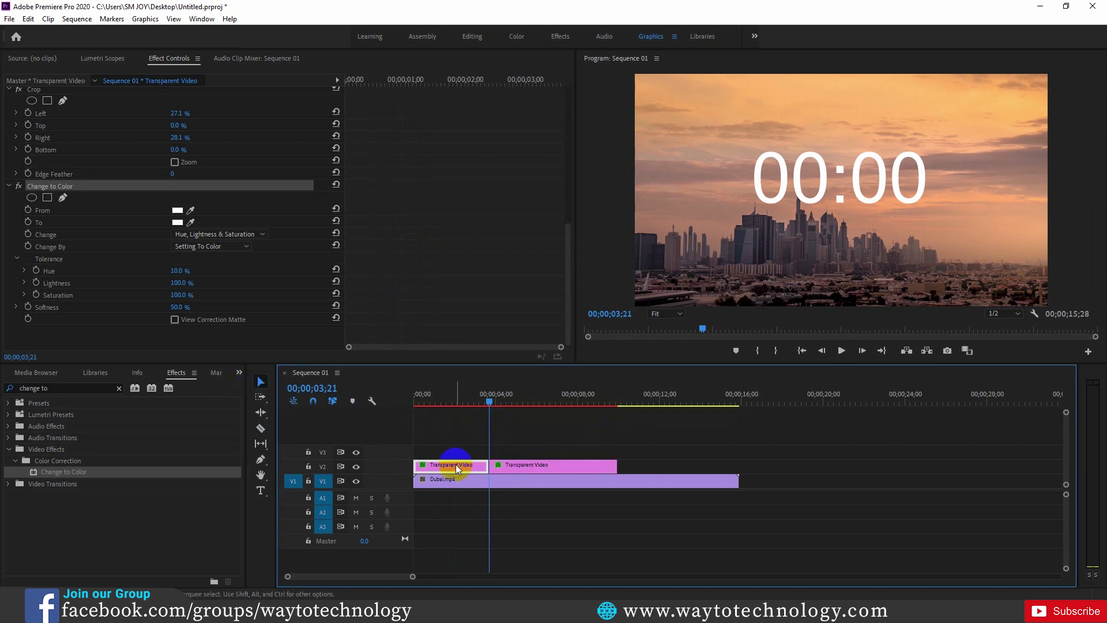
pyautogui.press('Delete')
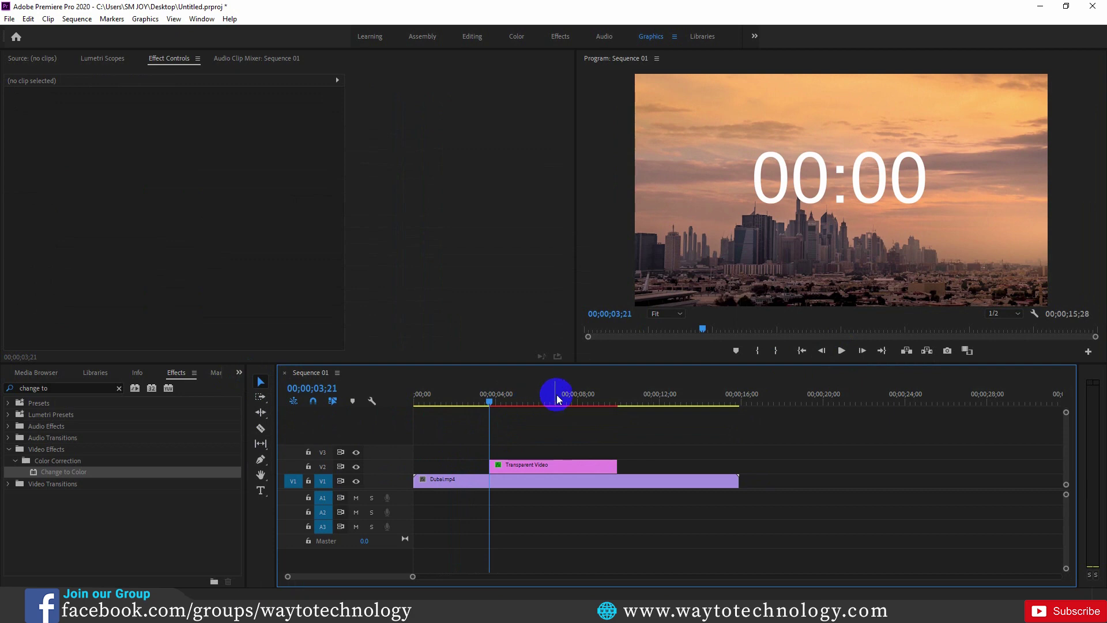
# - Play the shortened timer and extend the transparent video's end to a duration of about 00;00;10;15
pyautogui.click(841, 350)
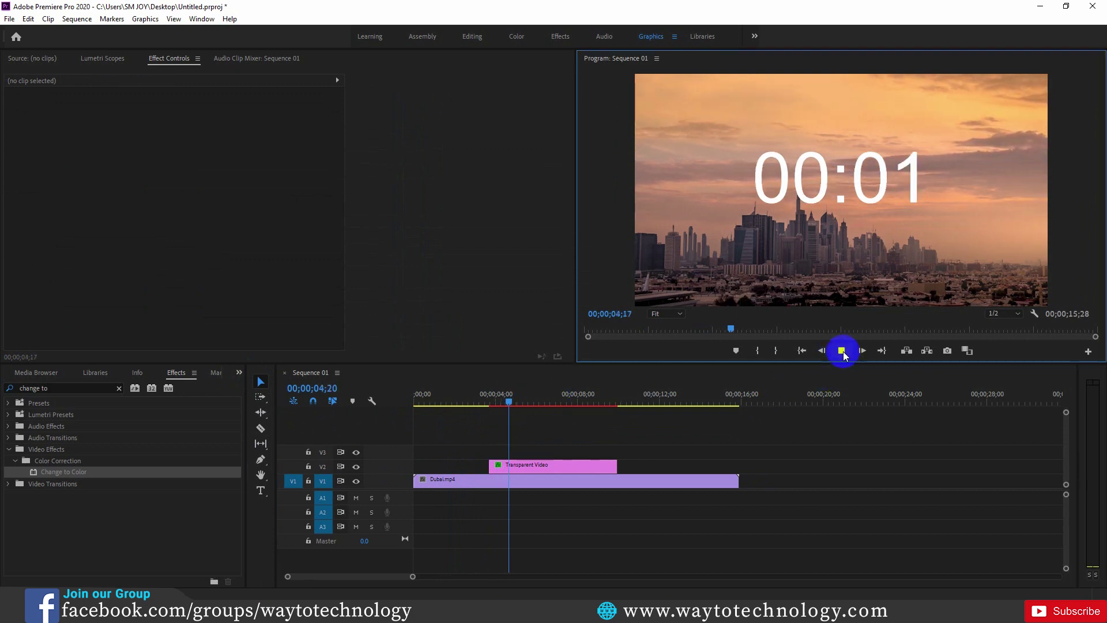
pyautogui.click(842, 350)
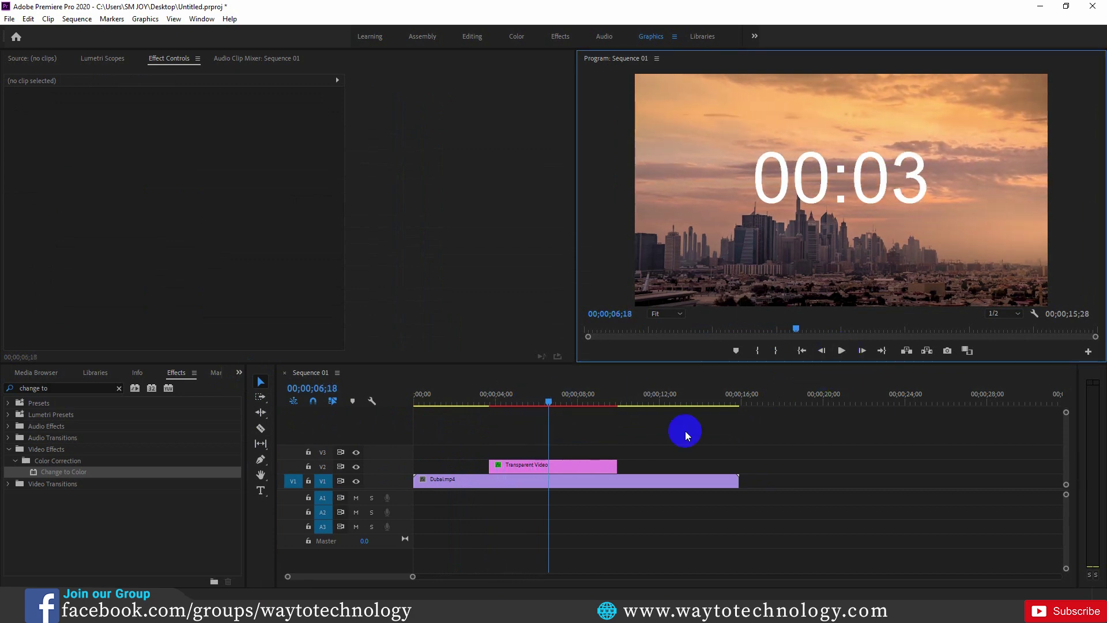
pyautogui.click(612, 404)
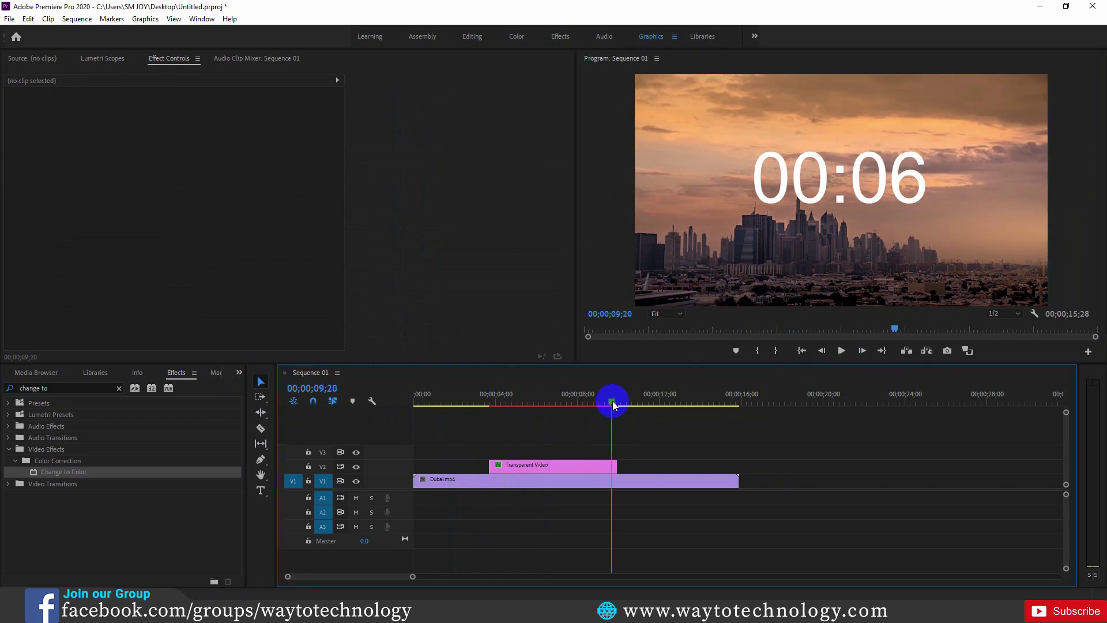
pyautogui.click(623, 467)
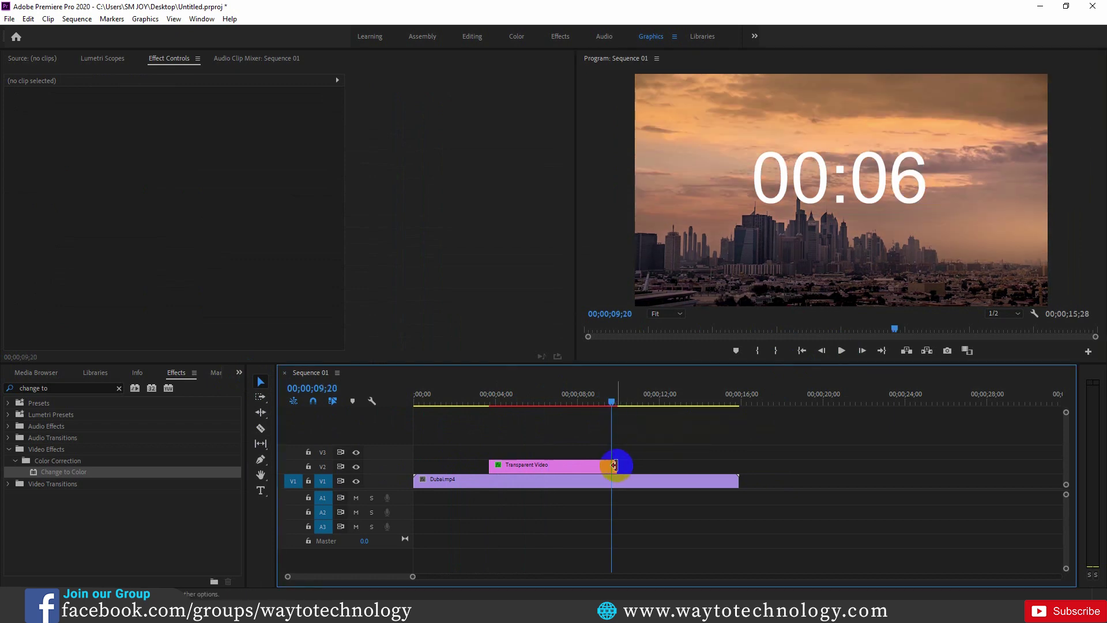
pyautogui.moveTo(617, 464); pyautogui.dragTo(702, 458)
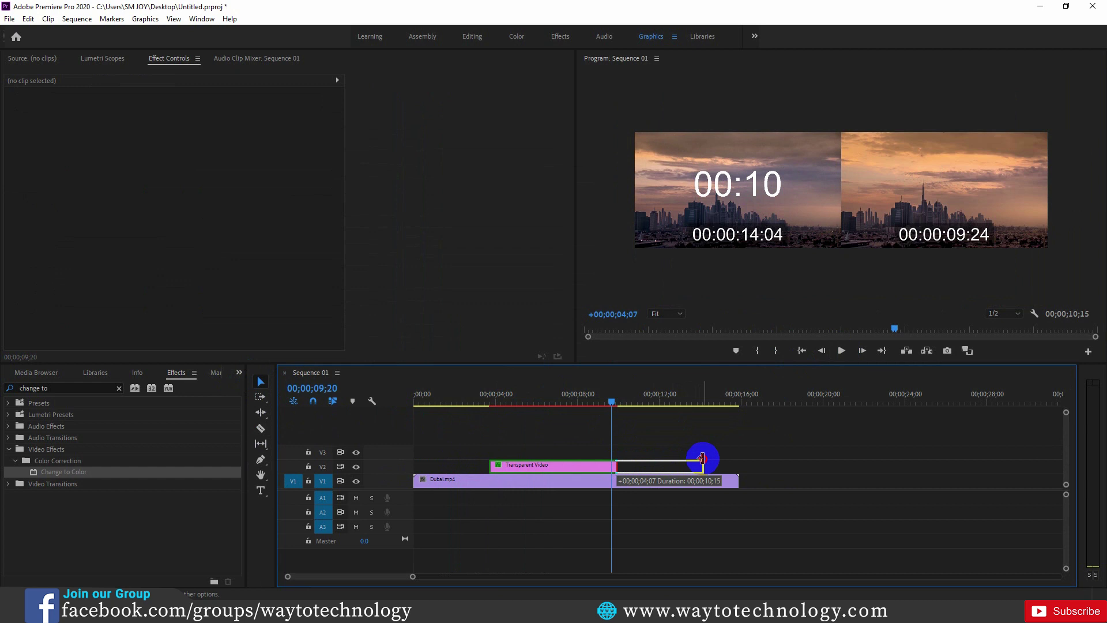
pyautogui.moveTo(703, 458); pyautogui.dragTo(704, 458)
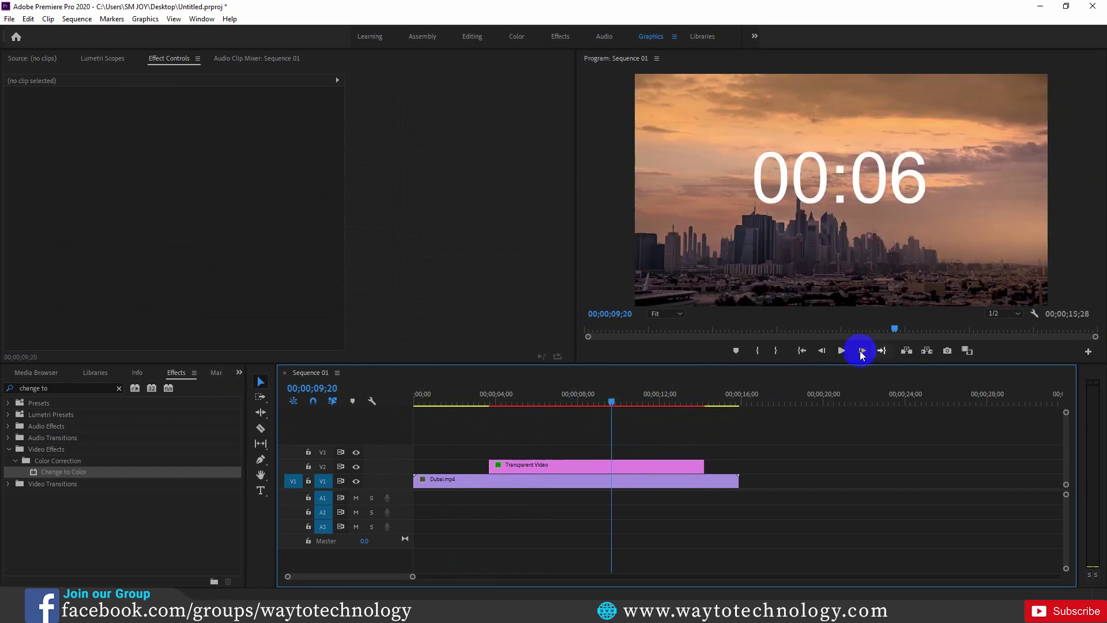
# - Play the timer's ending and extend the transparent video's end slightly so the 00:10 reading lasts longer
pyautogui.moveTo(611, 403); pyautogui.dragTo(683, 403)
pyautogui.click(842, 350)
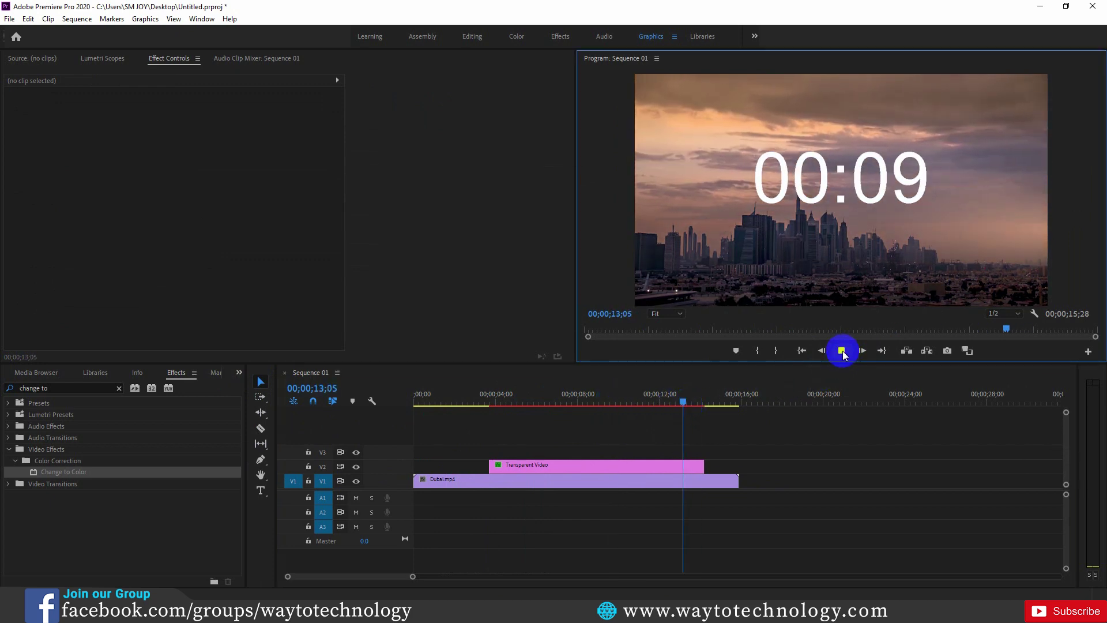
pyautogui.click(840, 352)
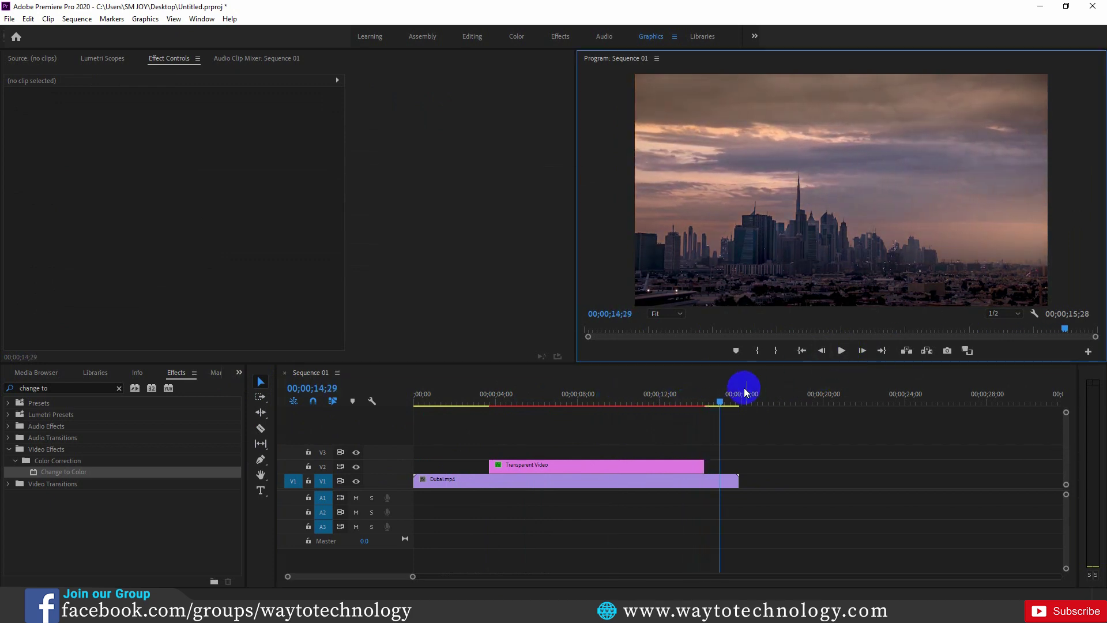
pyautogui.moveTo(721, 403); pyautogui.dragTo(695, 406)
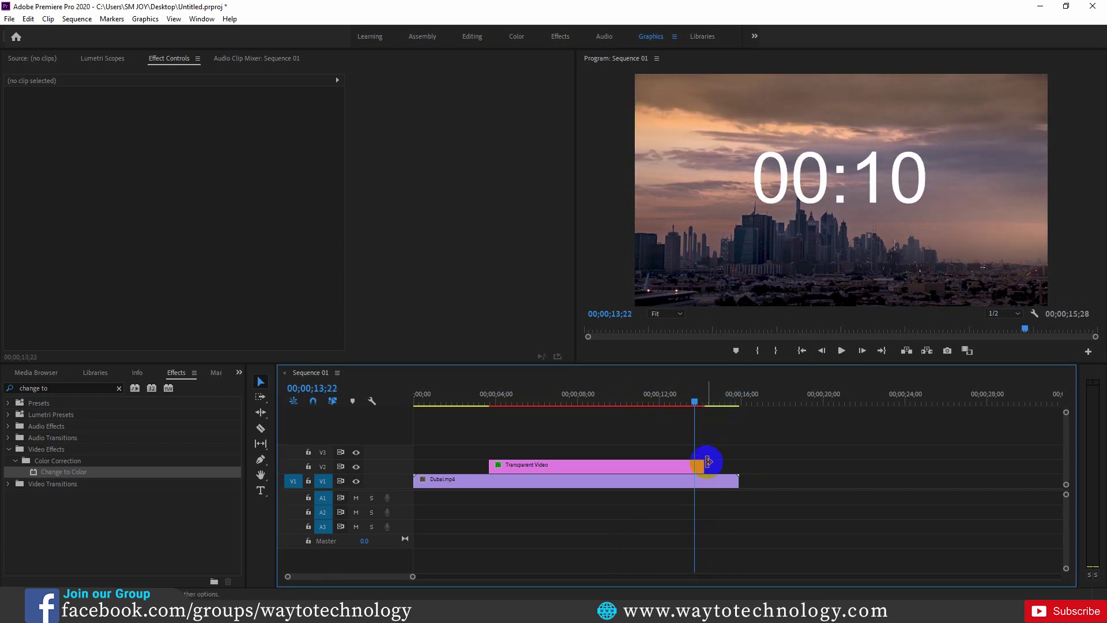
pyautogui.moveTo(706, 463); pyautogui.dragTo(710, 464)
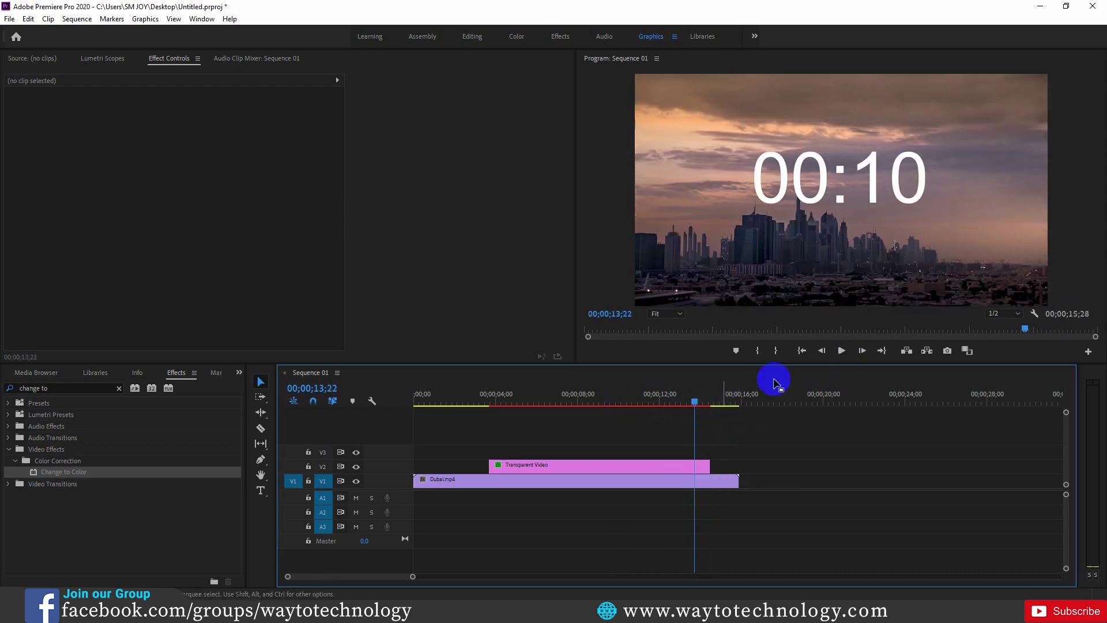
pyautogui.click(842, 350)
pyautogui.click(841, 350)
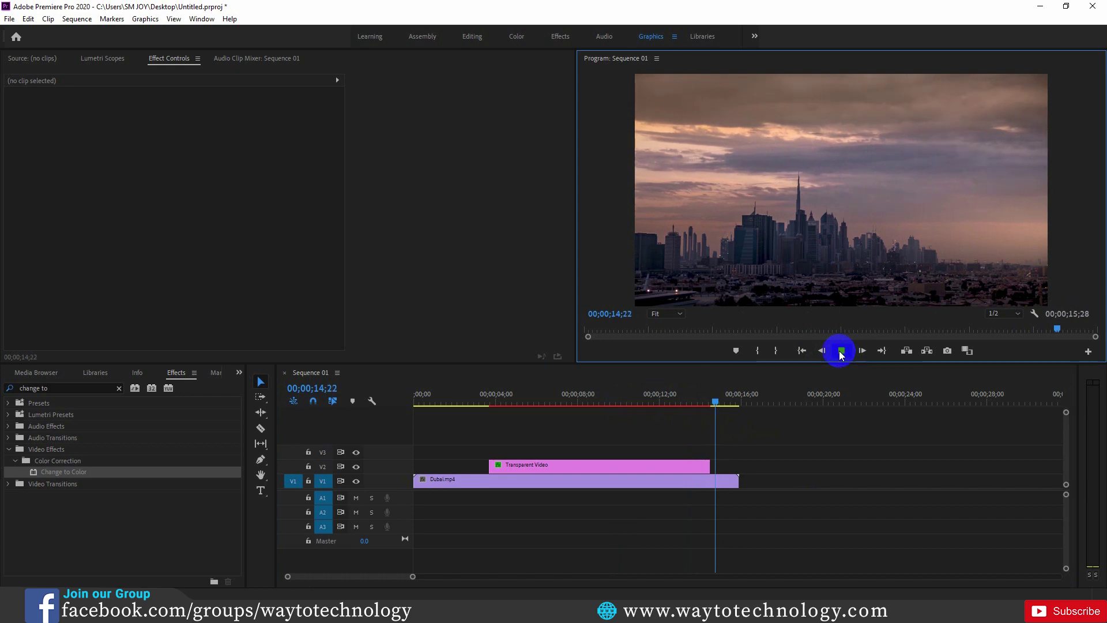
# - Replay the timer's last seconds and extend the transparent video's end a little further
pyautogui.click(683, 411)
pyautogui.moveTo(683, 411); pyautogui.dragTo(681, 410)
pyautogui.click(841, 350)
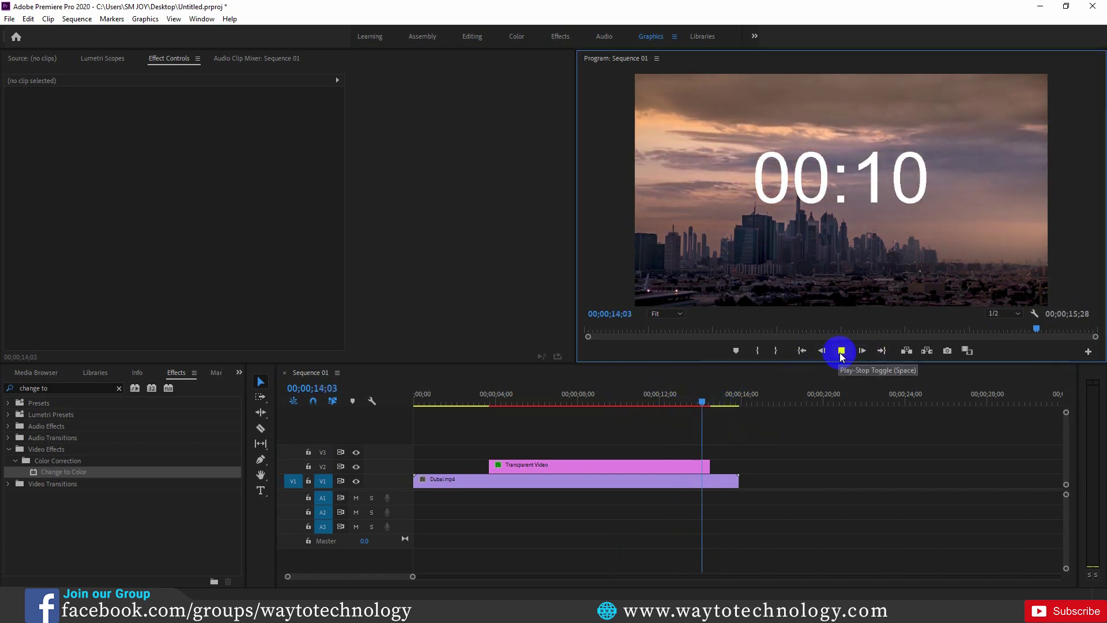
pyautogui.click(841, 352)
pyautogui.moveTo(717, 406); pyautogui.dragTo(702, 405)
pyautogui.moveTo(709, 465); pyautogui.dragTo(718, 465)
pyautogui.click(841, 351)
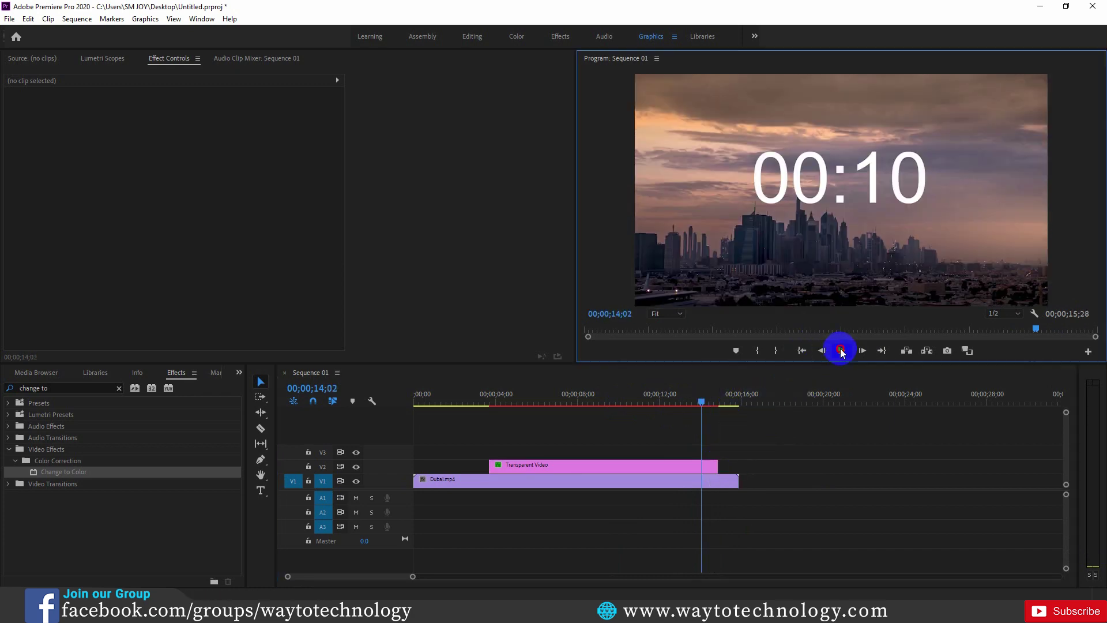
# - Trim the transparent video's end back to 00;00;14;14, where the timer still reads 00:10
pyautogui.click(725, 404)
pyautogui.moveTo(726, 405); pyautogui.dragTo(710, 404)
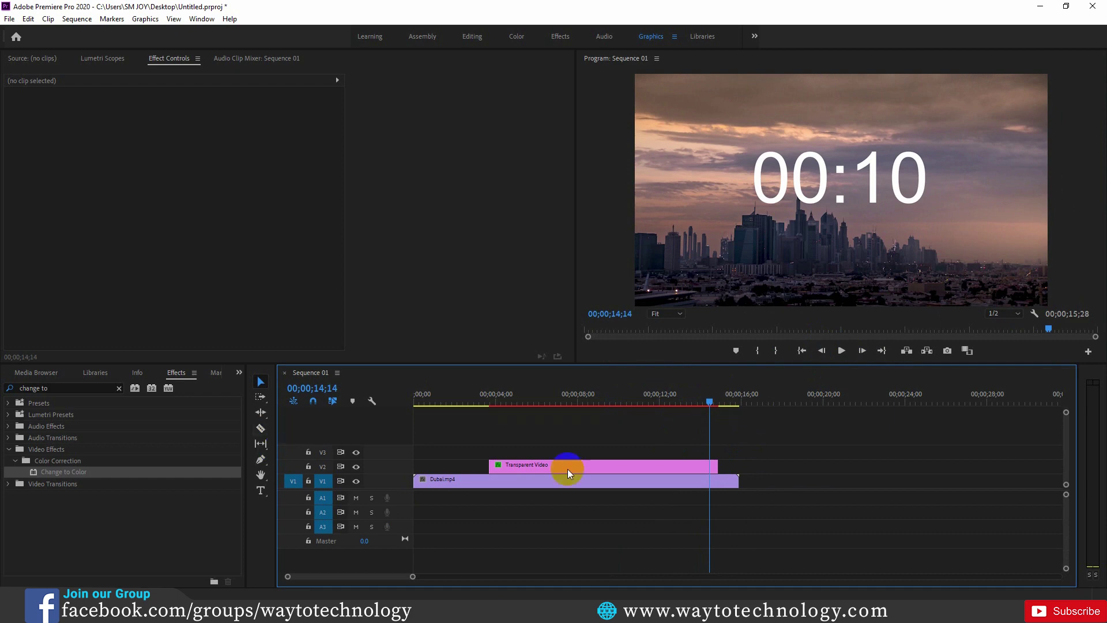
pyautogui.moveTo(716, 464); pyautogui.dragTo(709, 465)
# - Move the transparent video clip to the start of the sequence above Dubai.mp4
pyautogui.moveTo(712, 405); pyautogui.dragTo(660, 416)
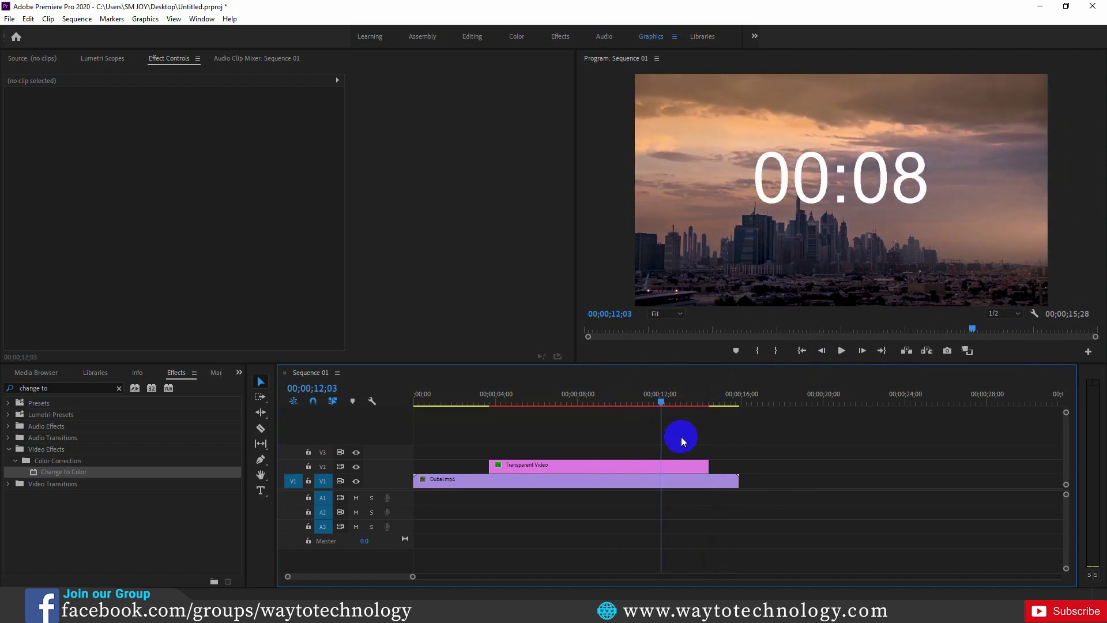
pyautogui.moveTo(539, 464); pyautogui.dragTo(453, 467)
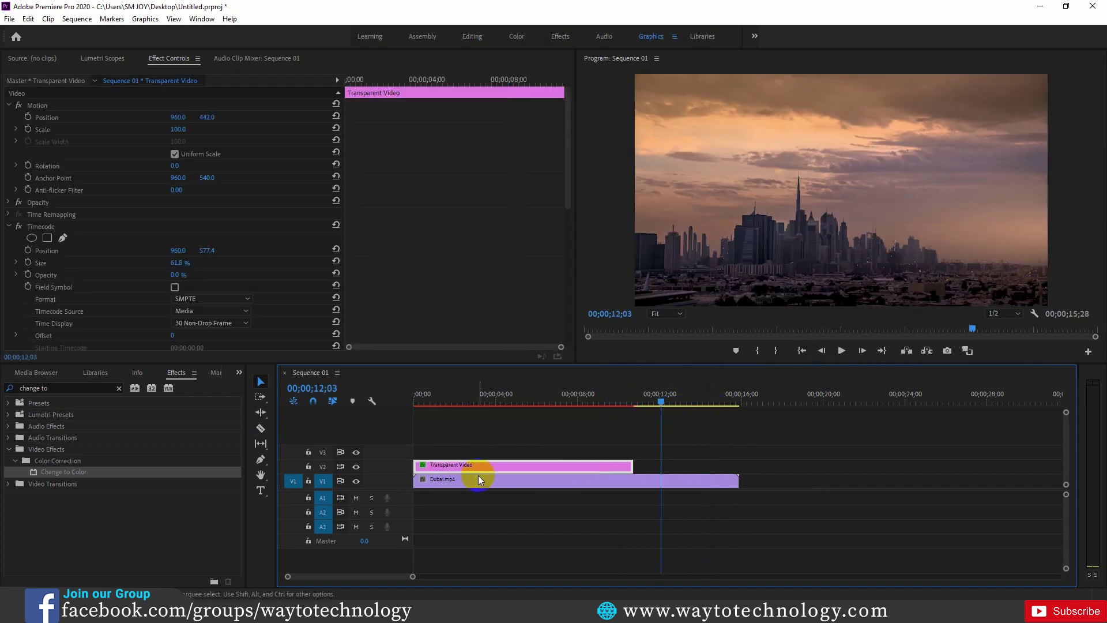
pyautogui.moveTo(663, 403); pyautogui.dragTo(596, 406)
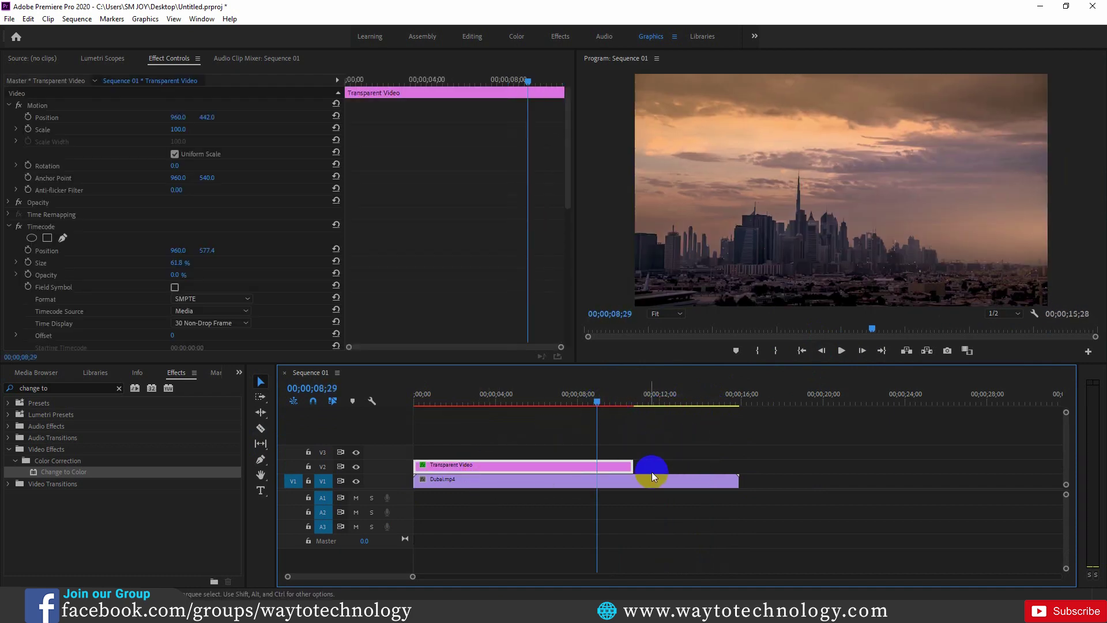
# - Split Dubai.mp4 at the end of the transparent video and delete the leftover footage after the cut
pyautogui.click(261, 428)
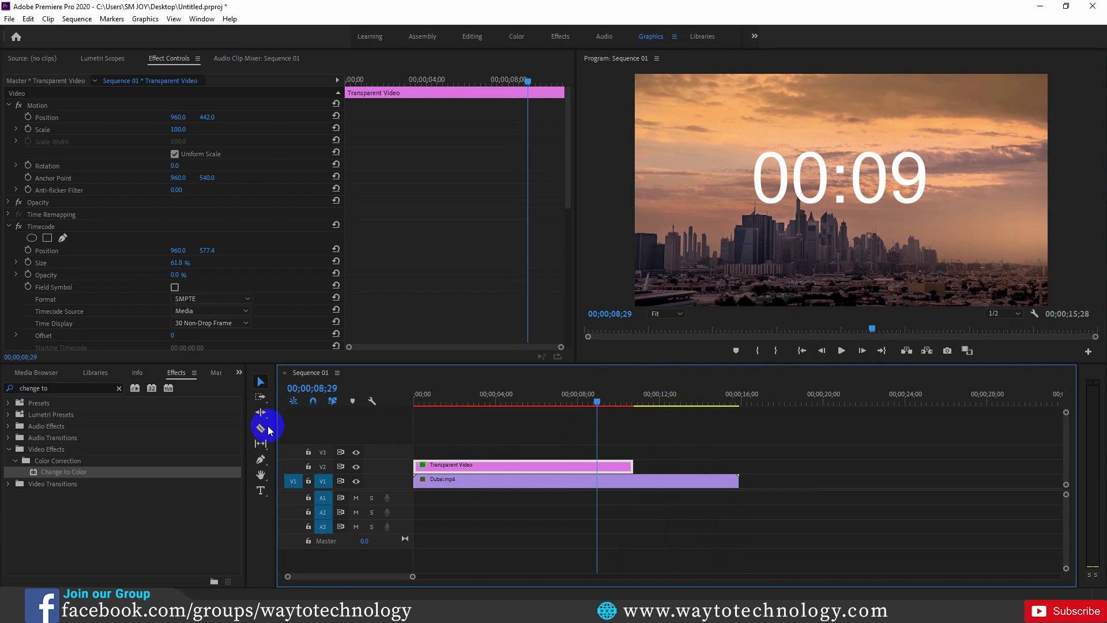
pyautogui.click(634, 479)
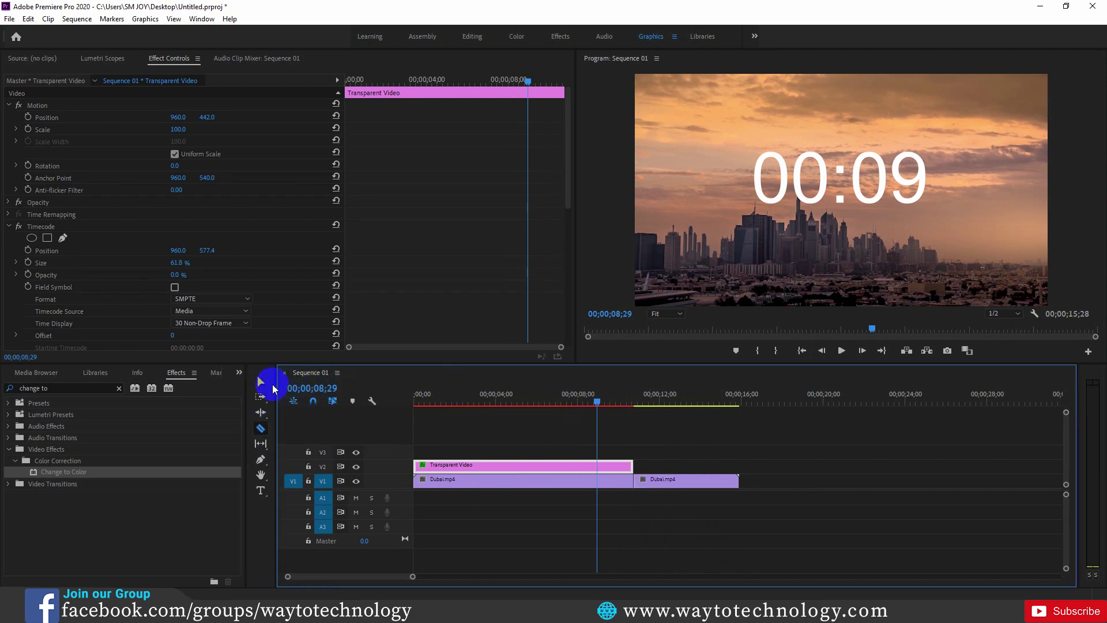
pyautogui.press('v')
pyautogui.click(707, 484)
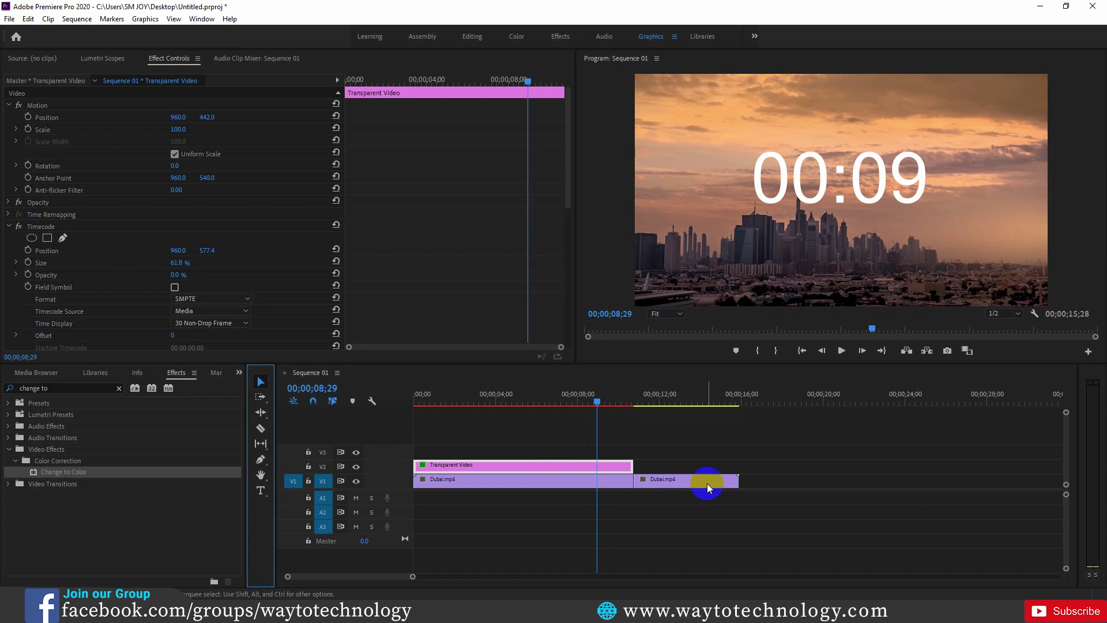
pyautogui.press('Delete')
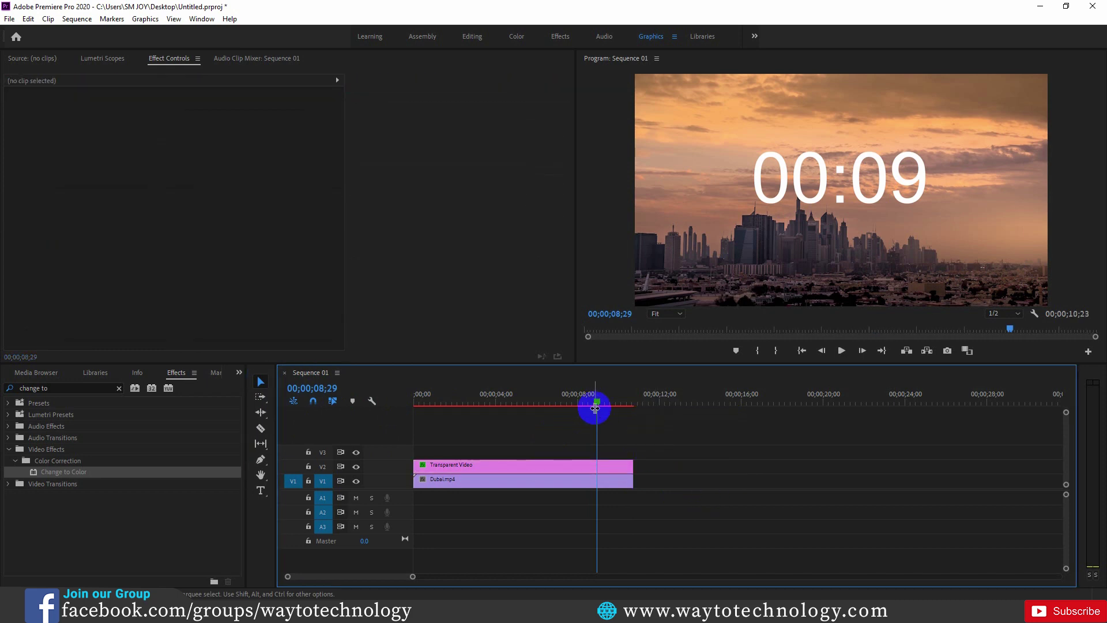
# - Play the sequence from its start to check the running timer over the footage, and select the transparent video clip
pyautogui.moveTo(598, 408); pyautogui.dragTo(406, 402)
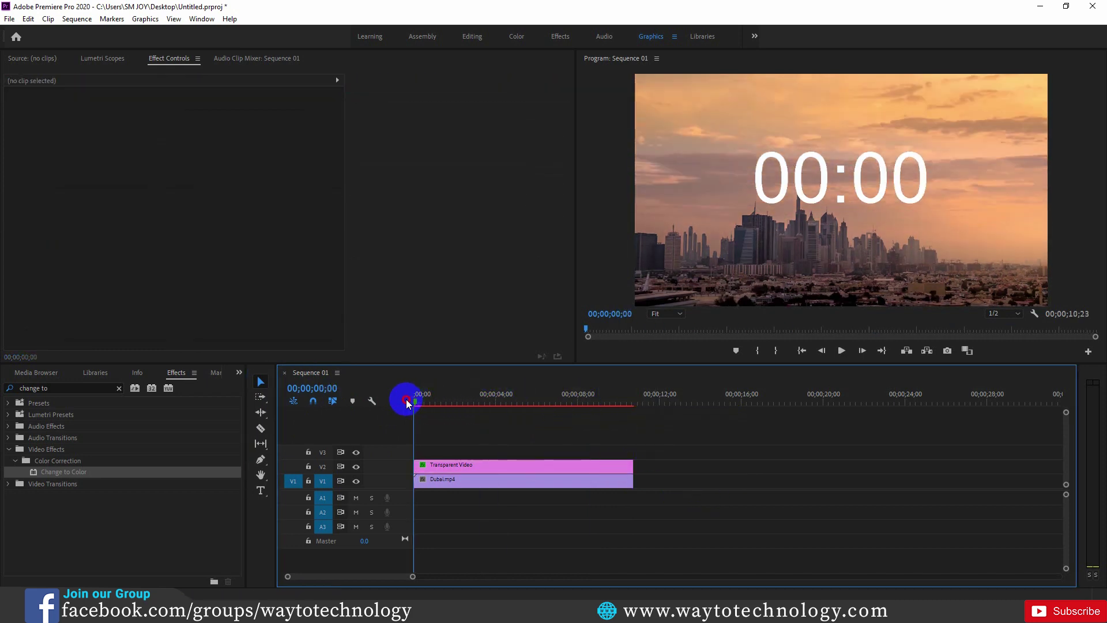
pyautogui.click(842, 351)
pyautogui.click(842, 351)
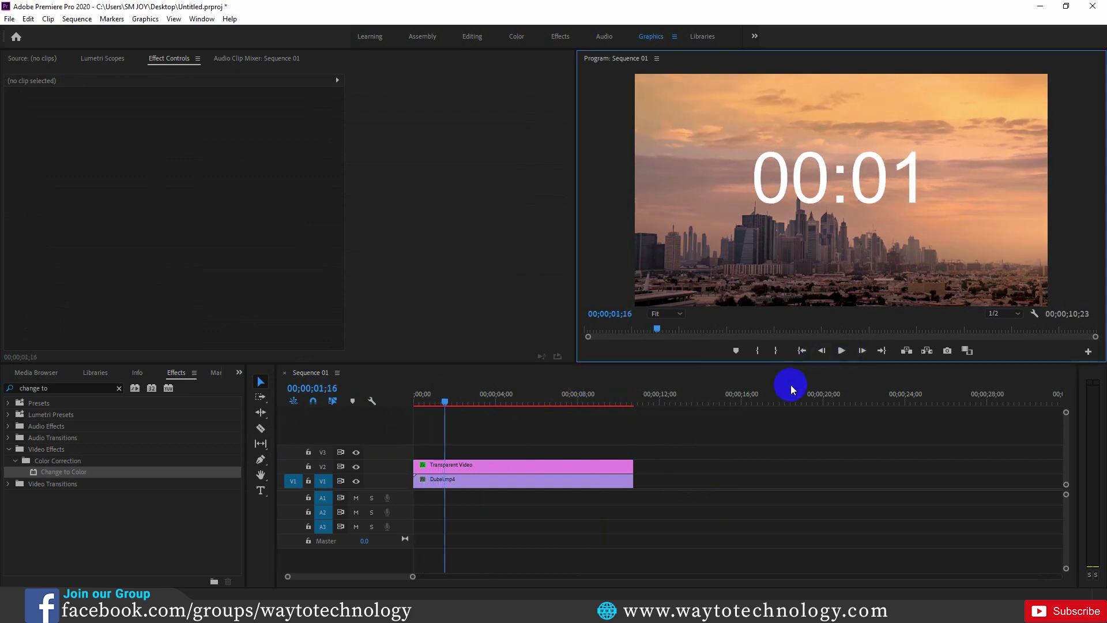
pyautogui.click(545, 468)
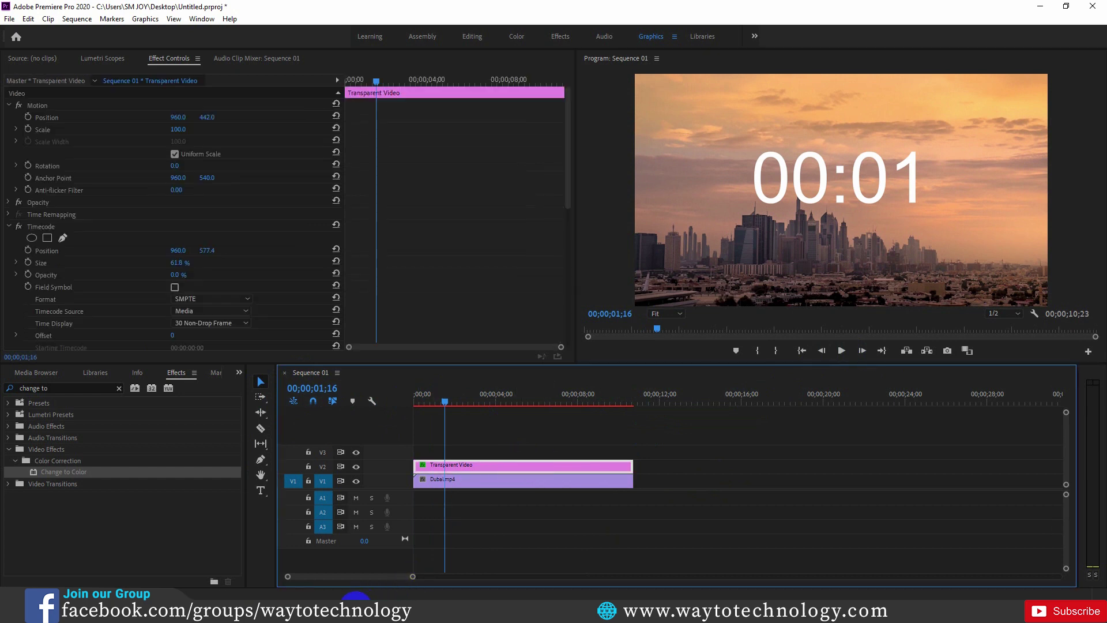
# - Switch to the browser and look through the Way to Technology YouTube videos for the Slow Motion, Speed Ramp, reverse and Freeze Frame tutorial
pyautogui.click(353, 599)
pyautogui.click(285, 113)
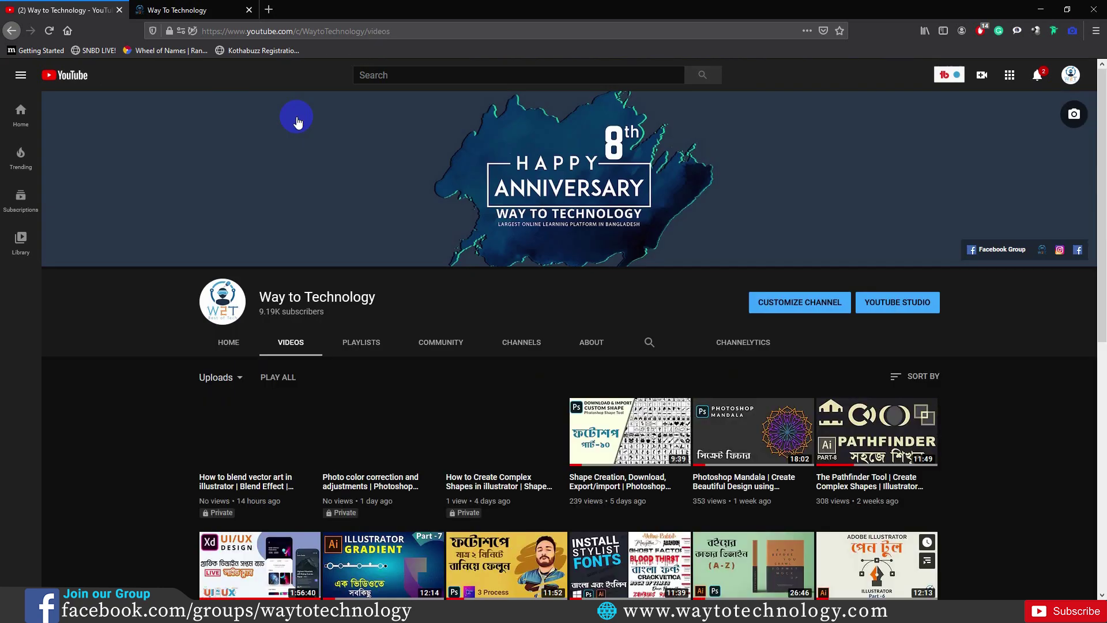
pyautogui.scroll(-8, 707, 373)
pyautogui.scroll(-10, 683, 375)
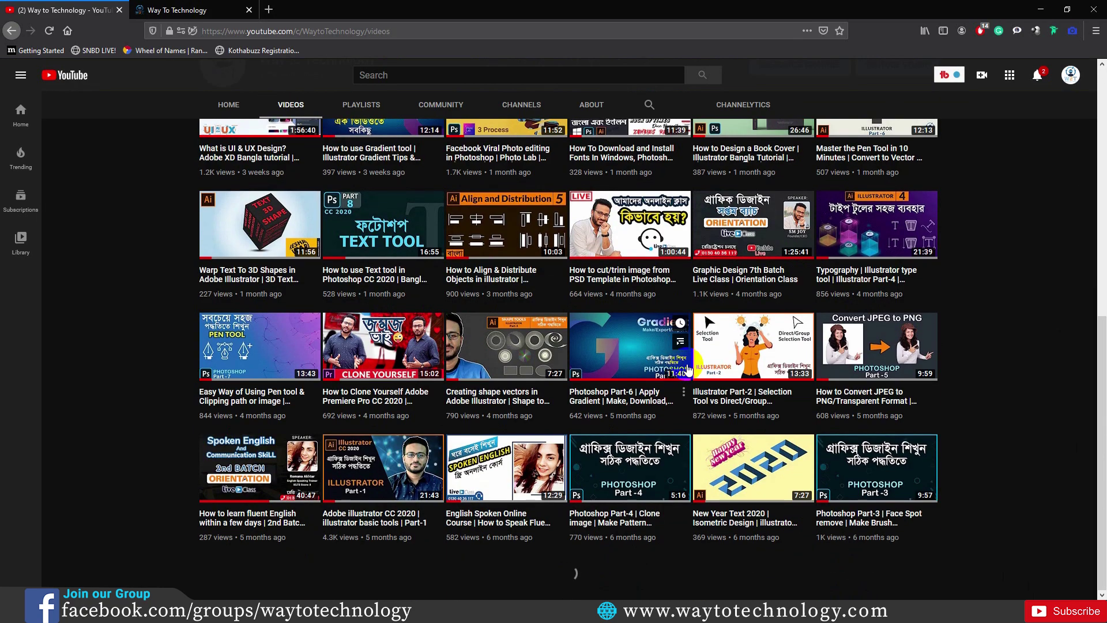
pyautogui.scroll(-1, 693, 369)
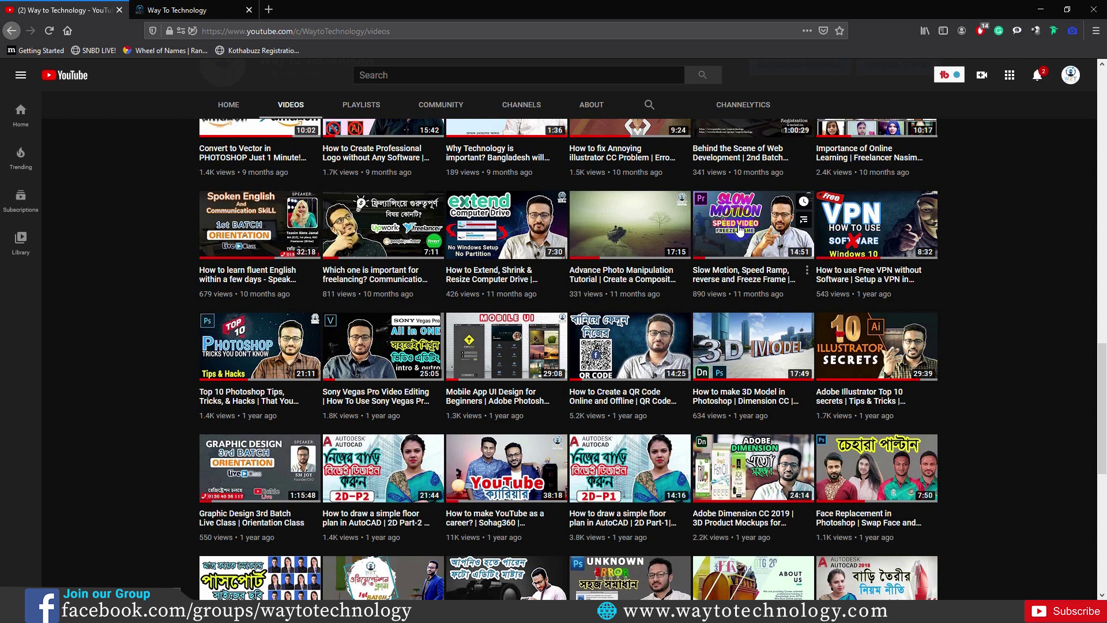
pyautogui.click(714, 249)
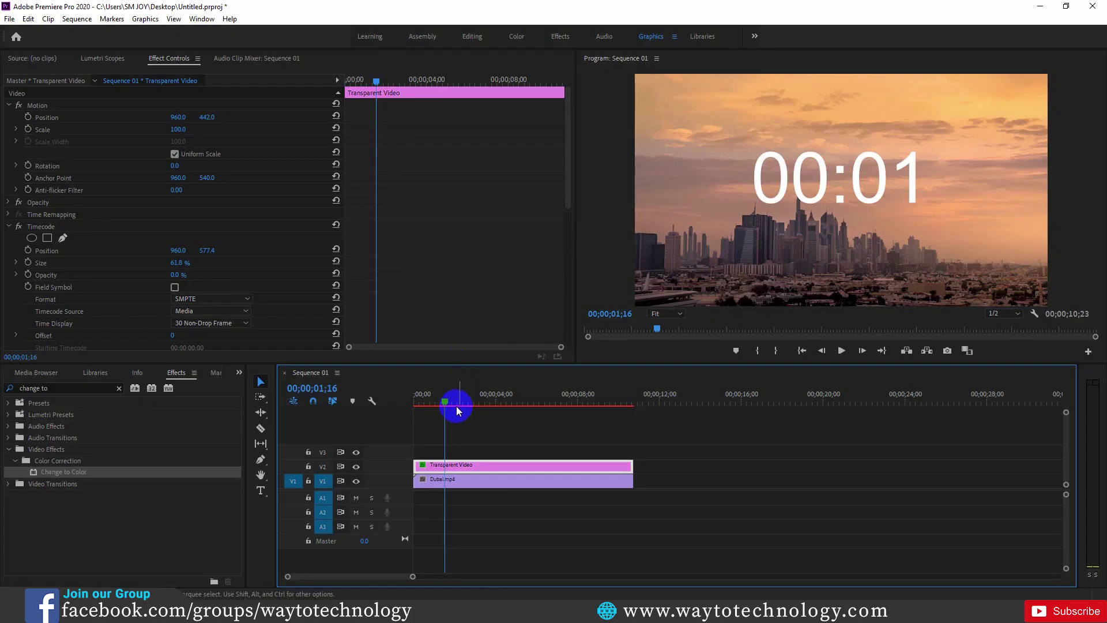
# - Examine the Reverse Speed option in the transparent video clip's Speed/Duration settings and cancel without changes
pyautogui.moveTo(444, 403); pyautogui.dragTo(468, 401)
pyautogui.click(502, 463)
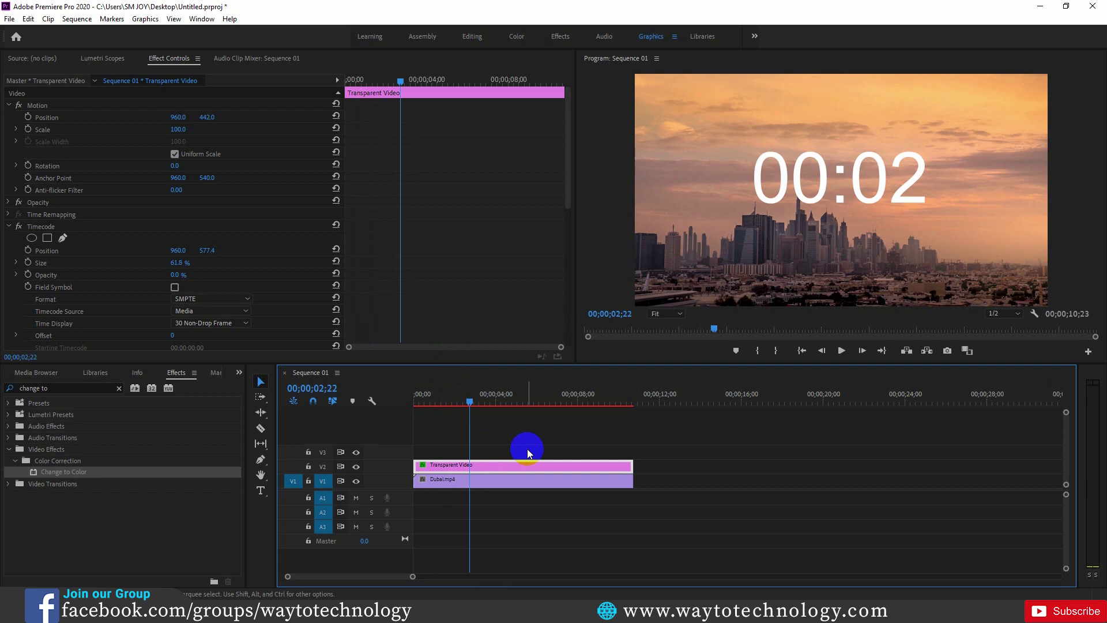
pyautogui.rightClick(495, 466)
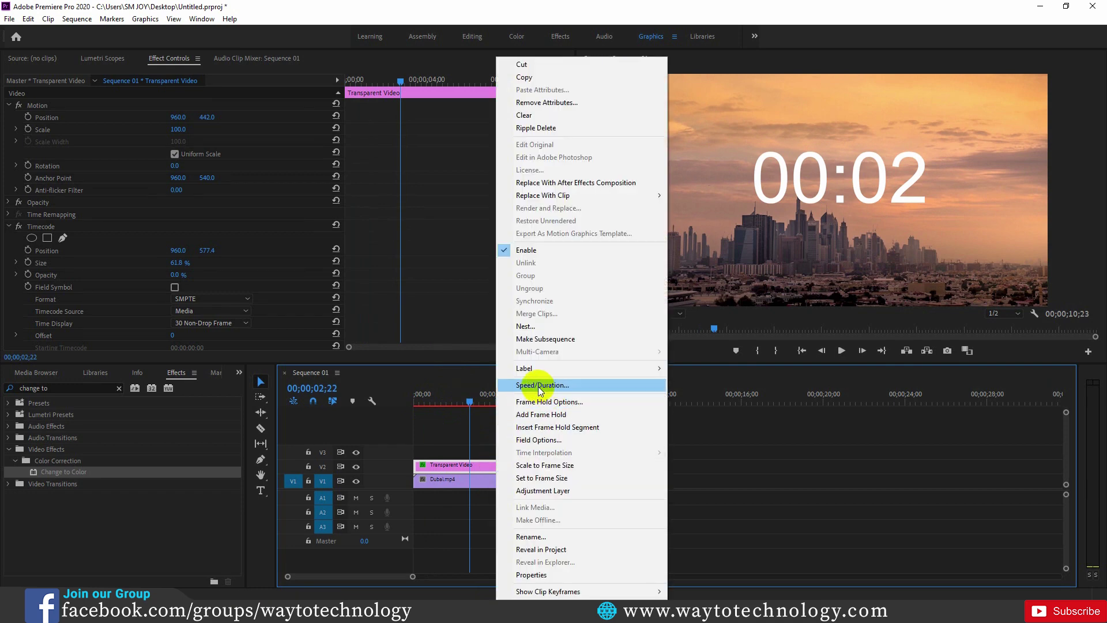
pyautogui.click(548, 391)
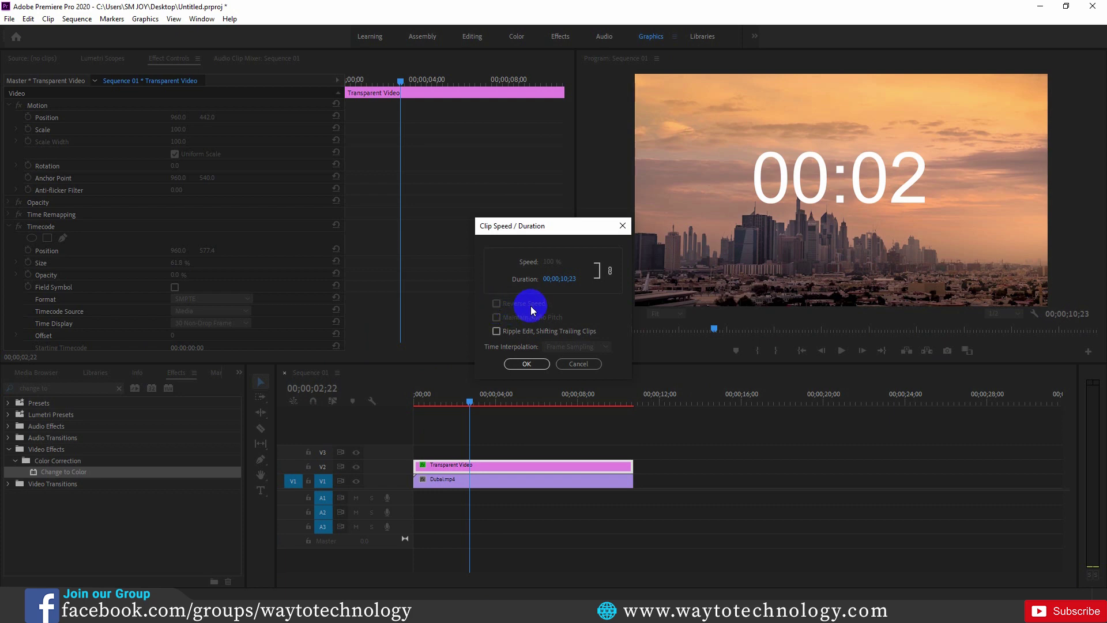
pyautogui.click(580, 363)
# - Nest the transparent video clip into a nested sequence named Reverse
pyautogui.rightClick(534, 464)
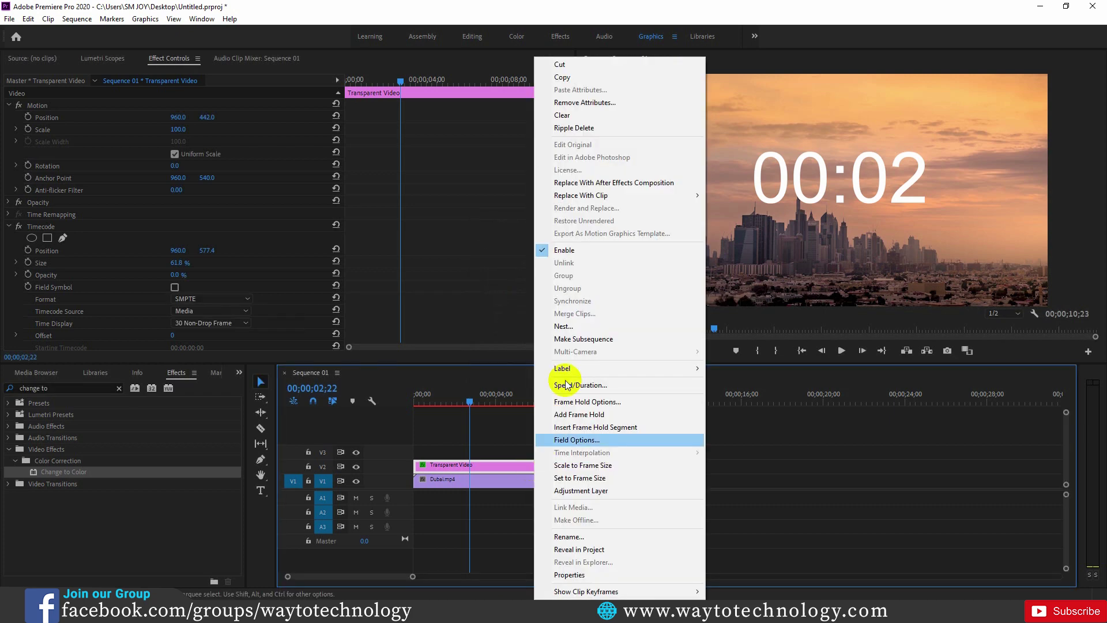
pyautogui.click(576, 326)
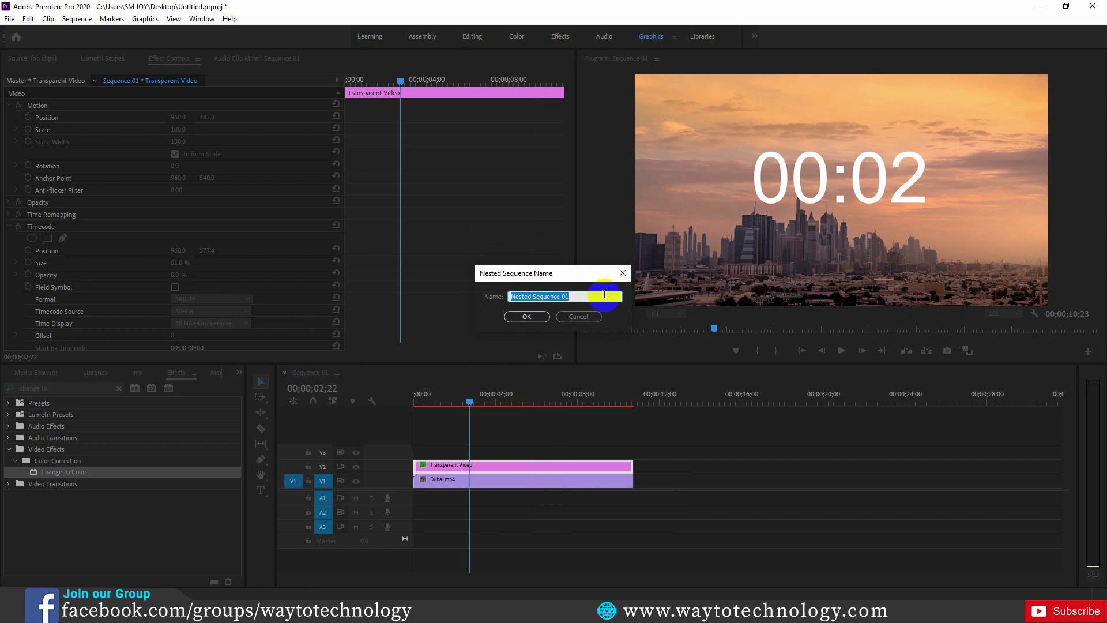
pyautogui.write('Reverse')
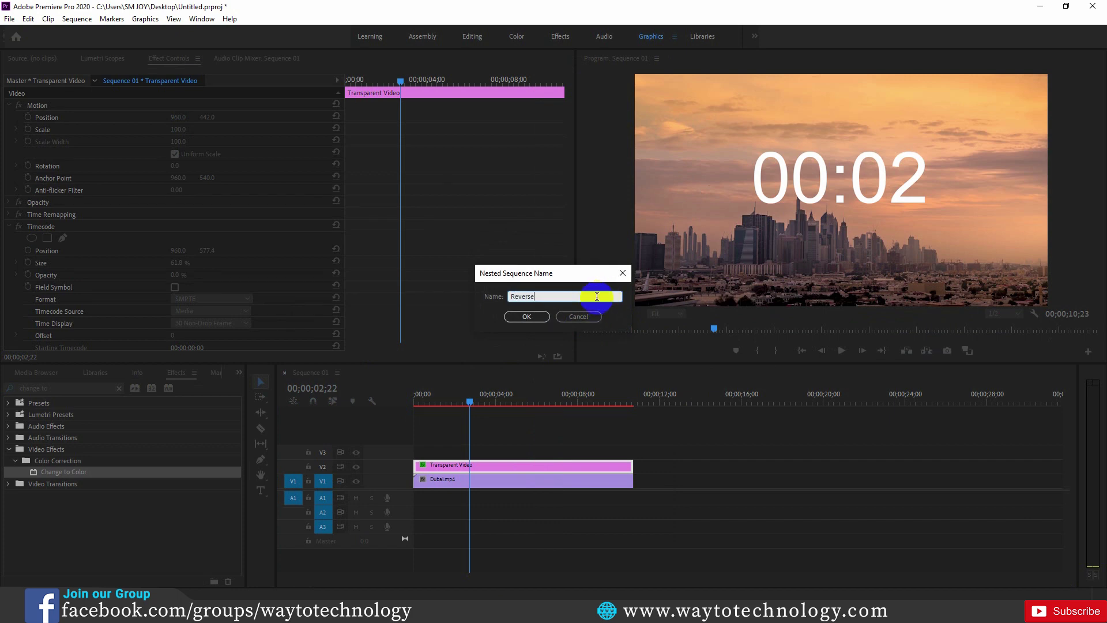
pyautogui.press('Return')
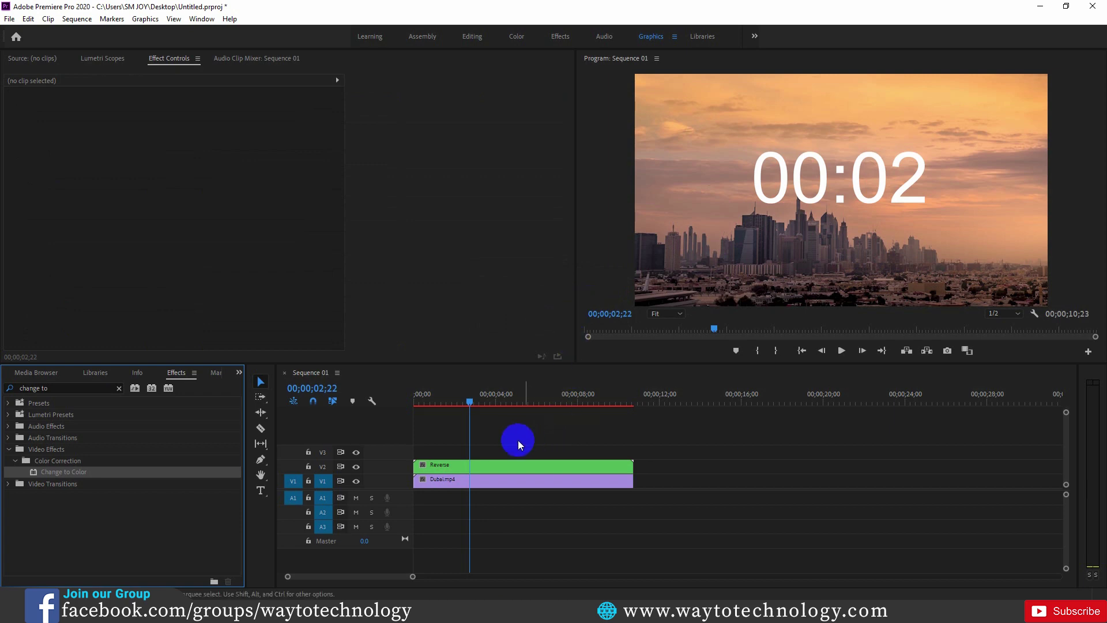
# - Enable Reverse Speed for the Reverse nested clip in its Speed/Duration settings so the timer counts down
pyautogui.rightClick(481, 464)
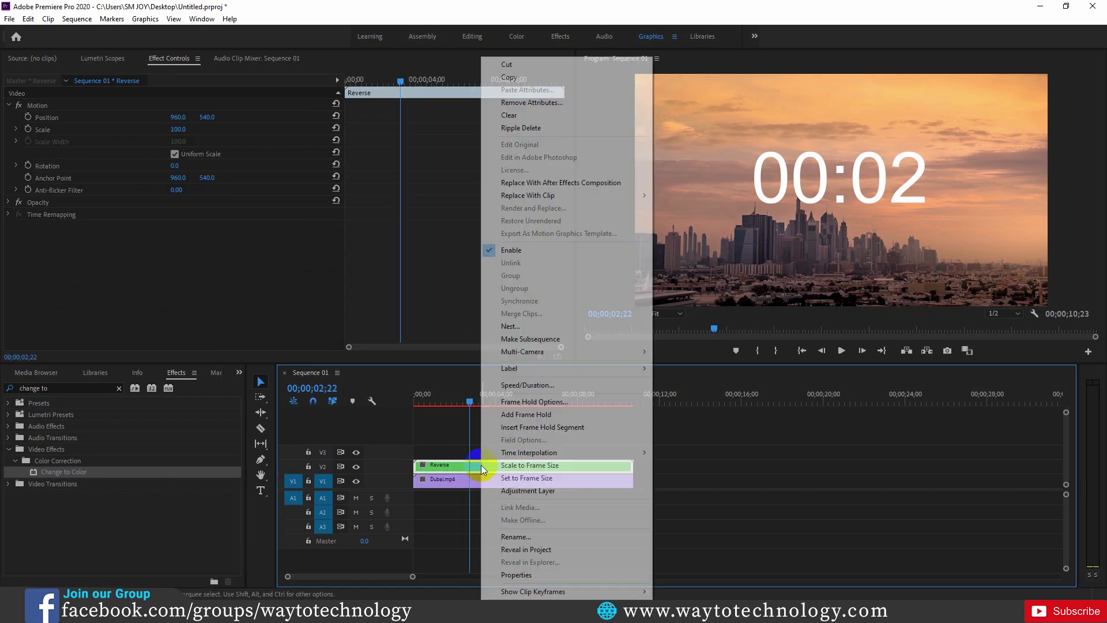
pyautogui.click(536, 385)
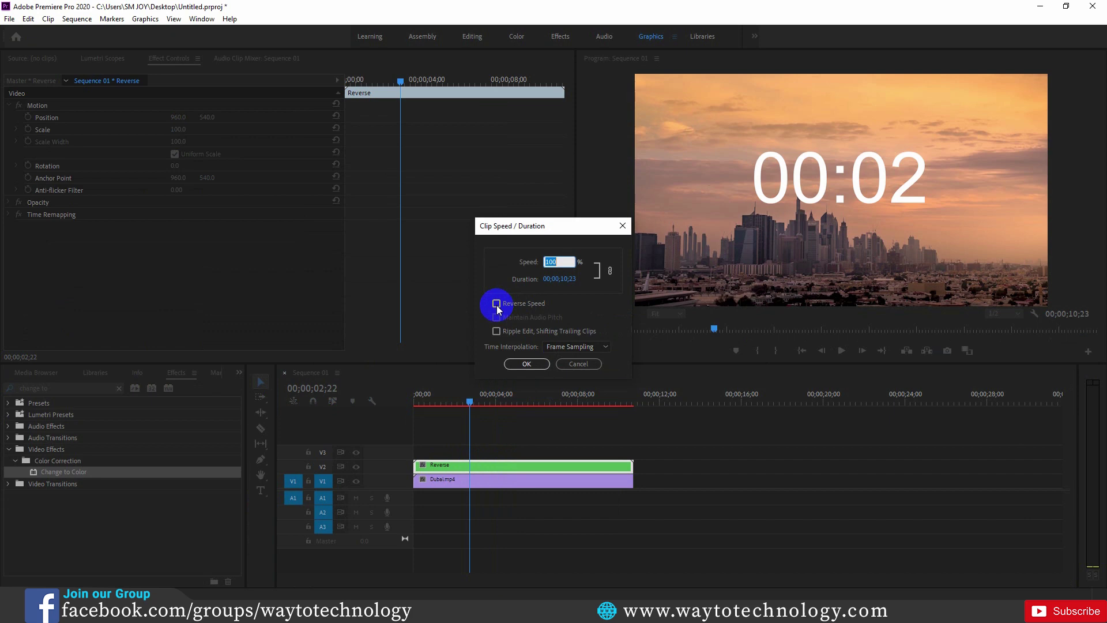
pyautogui.click(526, 363)
# - Play the reversed timer from the start of the sequence to its end, and replay its beginning
pyautogui.moveTo(475, 407); pyautogui.dragTo(415, 400)
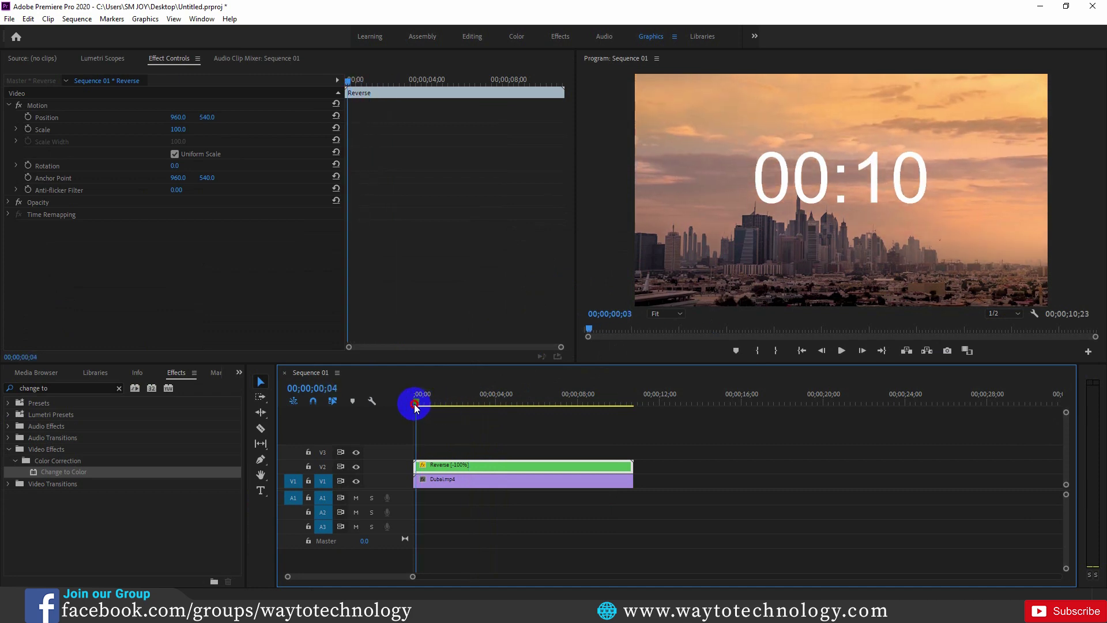
pyautogui.click(833, 359)
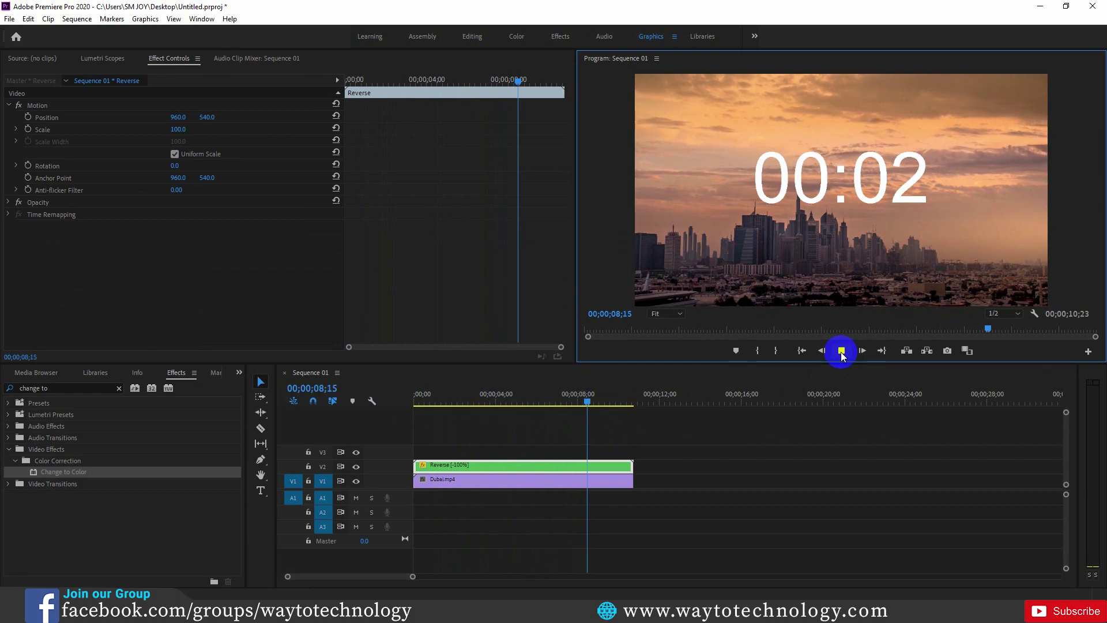
pyautogui.click(841, 352)
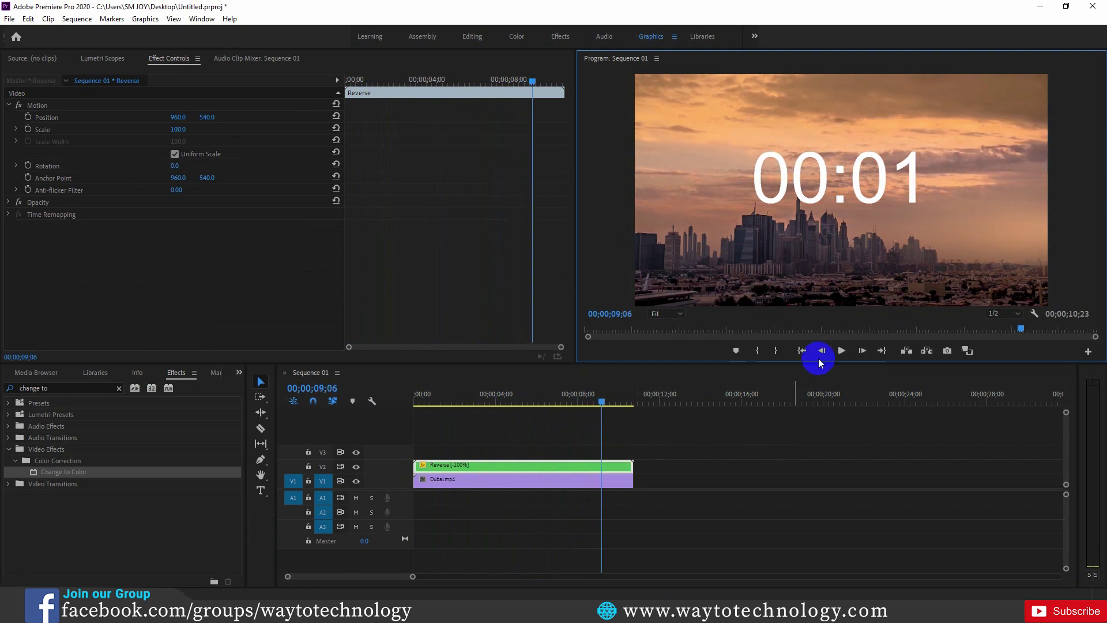
pyautogui.click(841, 350)
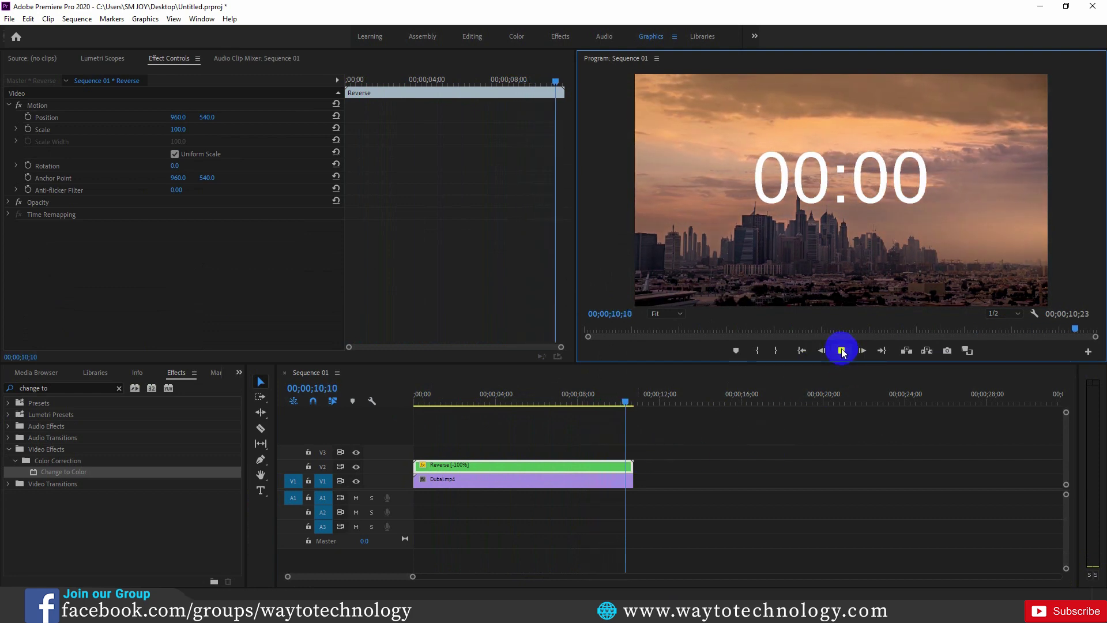
pyautogui.click(716, 378)
pyautogui.press('Home')
pyautogui.click(841, 351)
pyautogui.press('space')
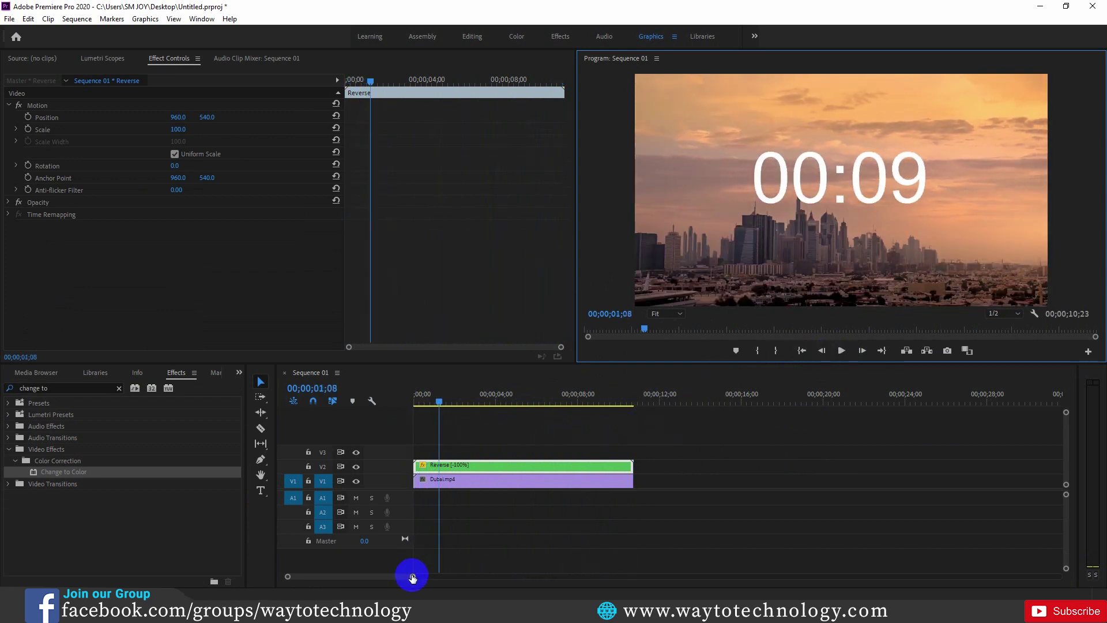
# - Add Background.png from the Source File folder to track V1 after Dubai.mp4, starting at 00;00;30;29, with the playhead at its start
pyautogui.moveTo(414, 577); pyautogui.dragTo(601, 576)
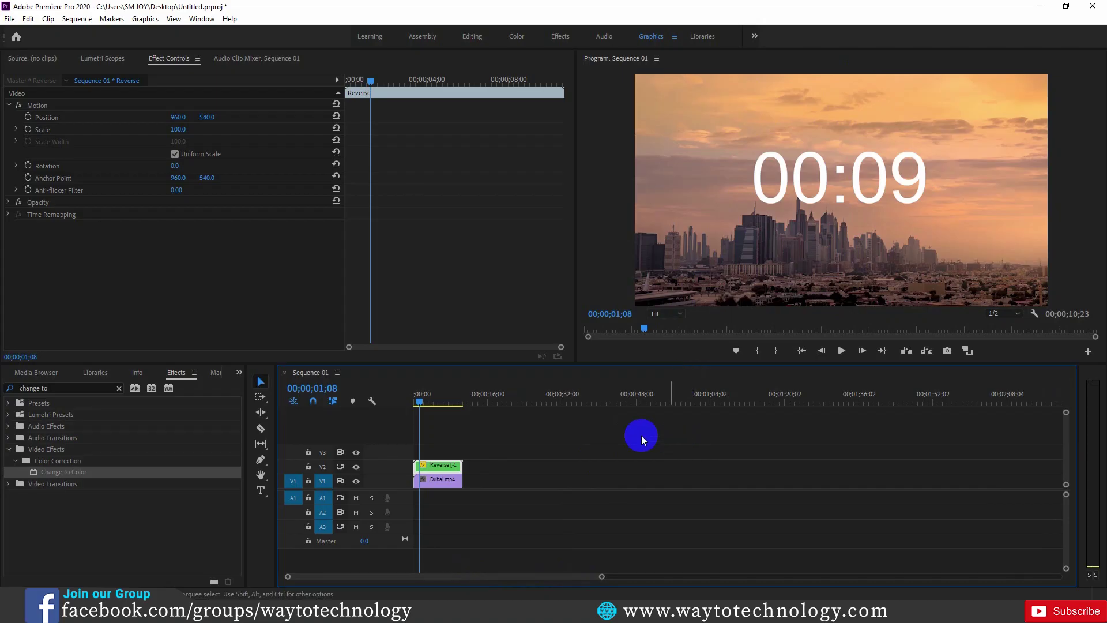
pyautogui.click(689, 608)
pyautogui.moveTo(673, 121); pyautogui.dragTo(196, 137)
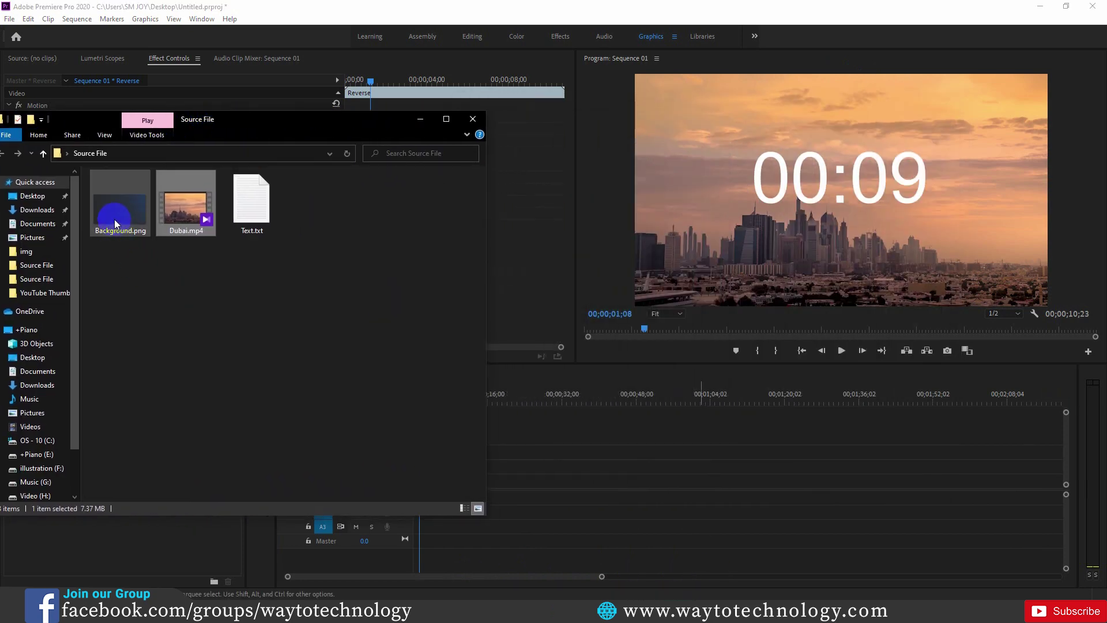
pyautogui.moveTo(114, 223); pyautogui.dragTo(633, 479)
pyautogui.click(420, 119)
pyautogui.click(558, 400)
pyautogui.moveTo(594, 576)
pyautogui.mouseDown()
pyautogui.moveTo(534, 583)
pyautogui.moveTo(547, 580)
pyautogui.mouseUp()
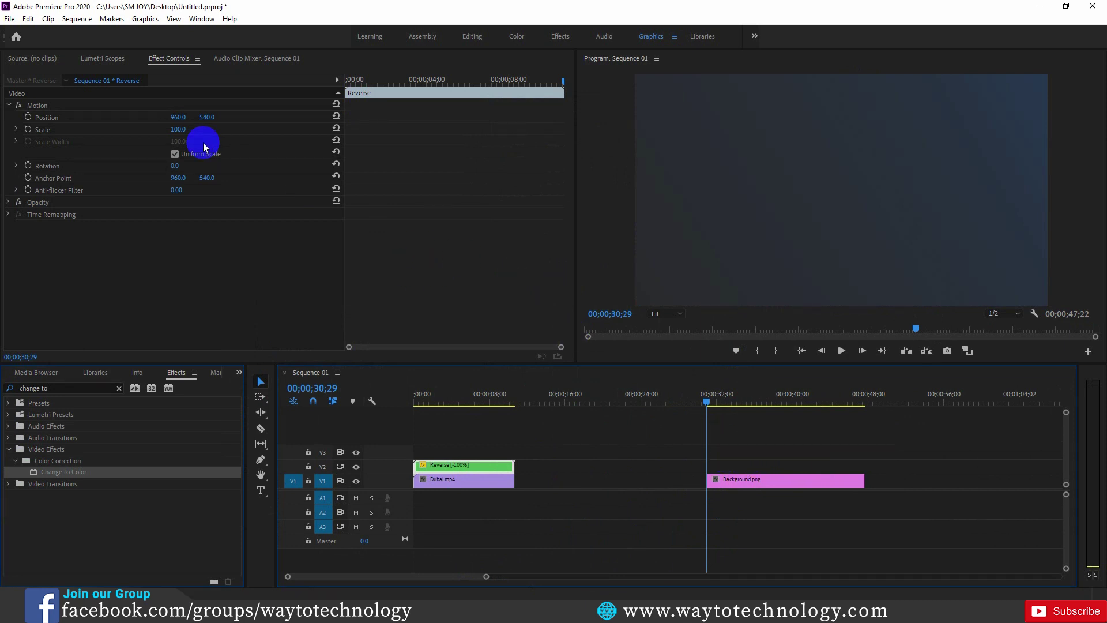
# - Set the Reverse clip's scale to 44 and the Background.png clip's scale to 73
pyautogui.click(178, 130)
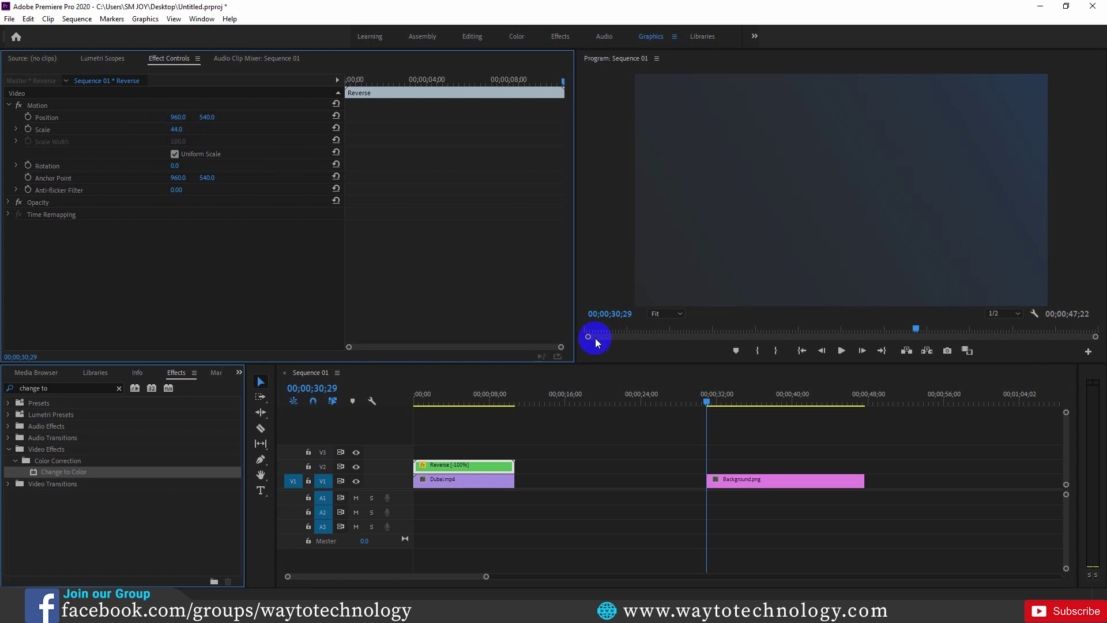
pyautogui.click(750, 479)
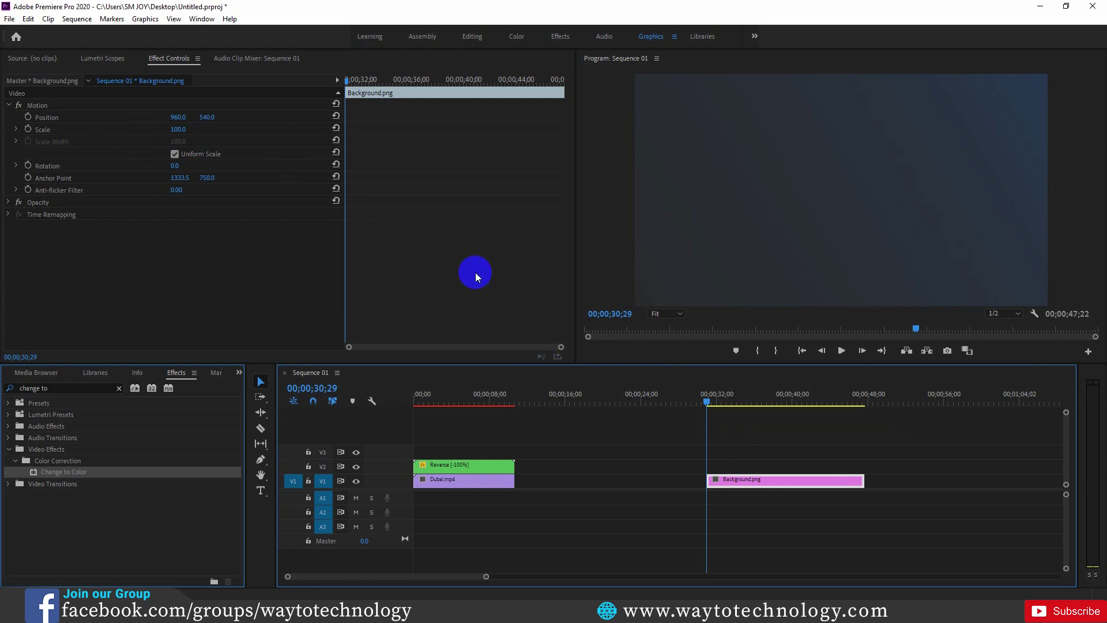
pyautogui.click(177, 129)
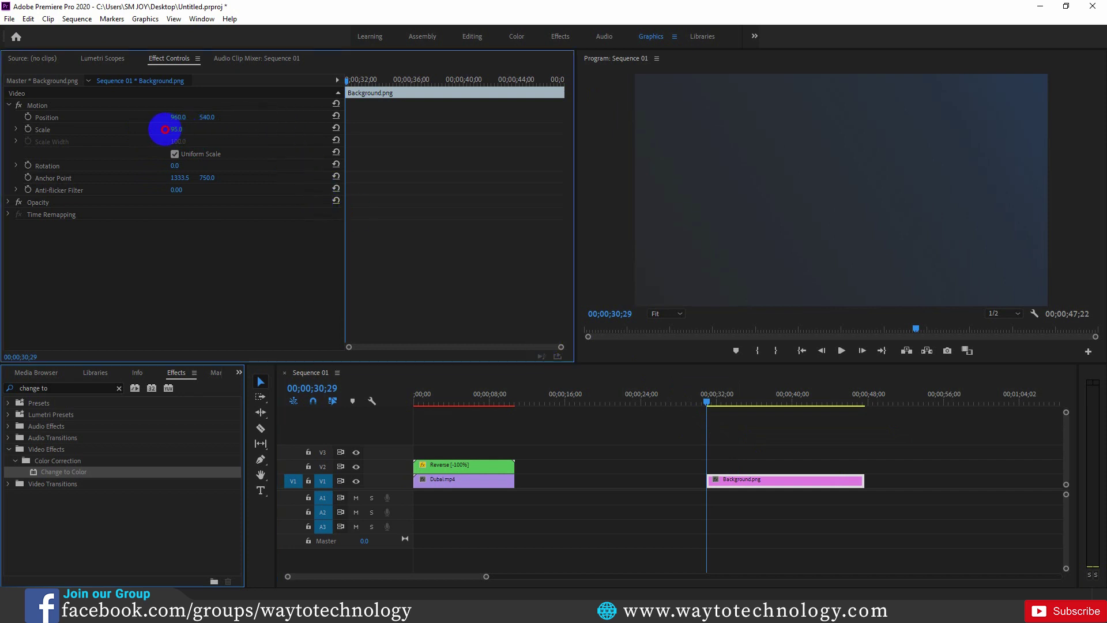
pyautogui.moveTo(151, 130); pyautogui.dragTo(154, 131)
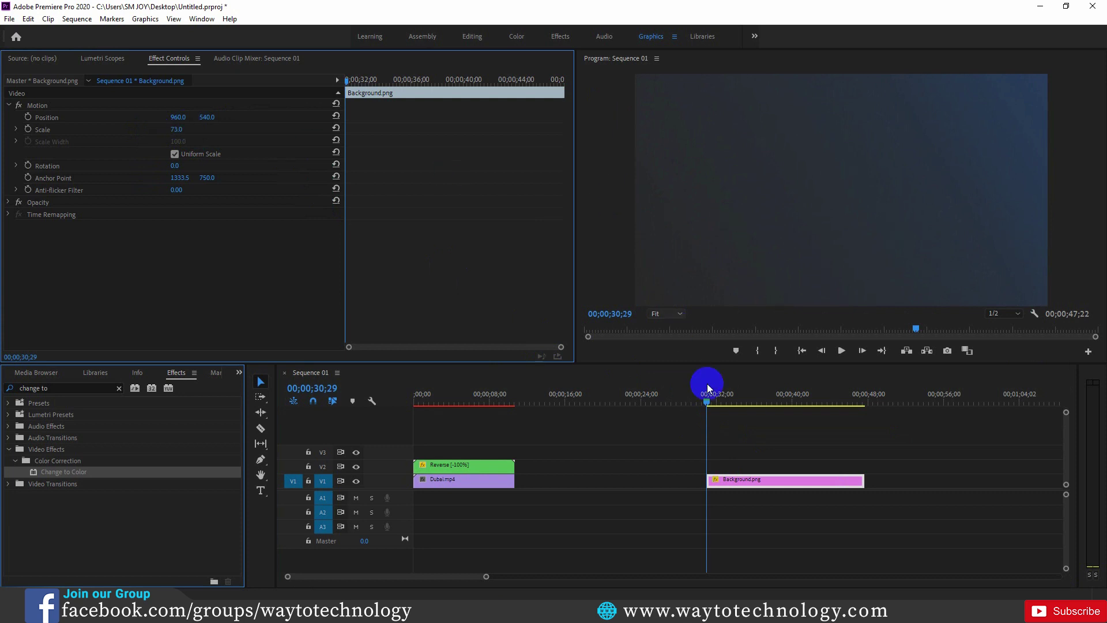
# - Draw a large circle with the Ellipse Tool over Background.png at 00;00;31;11, reaching the lower edge of the frame
pyautogui.click(758, 474)
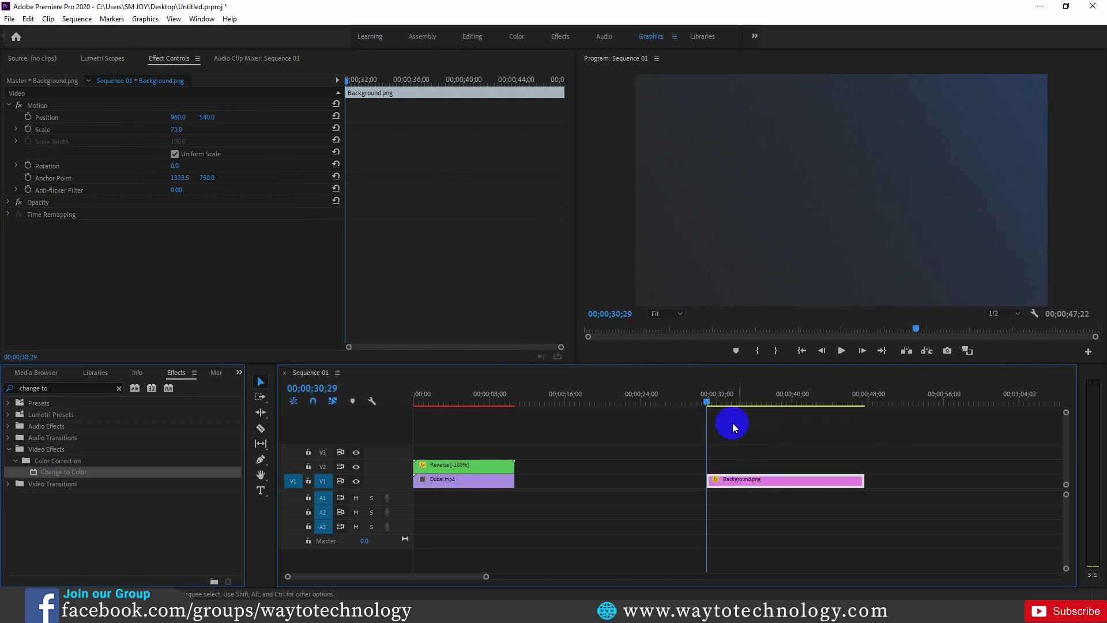
pyautogui.click(719, 407)
pyautogui.moveTo(720, 407); pyautogui.dragTo(710, 404)
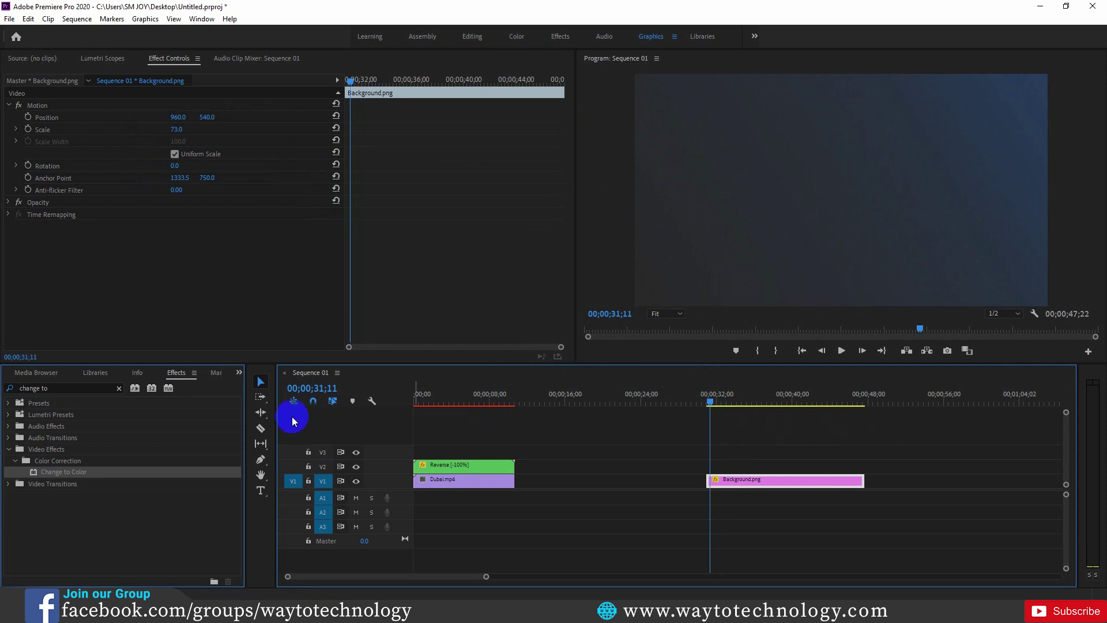
pyautogui.click(265, 461)
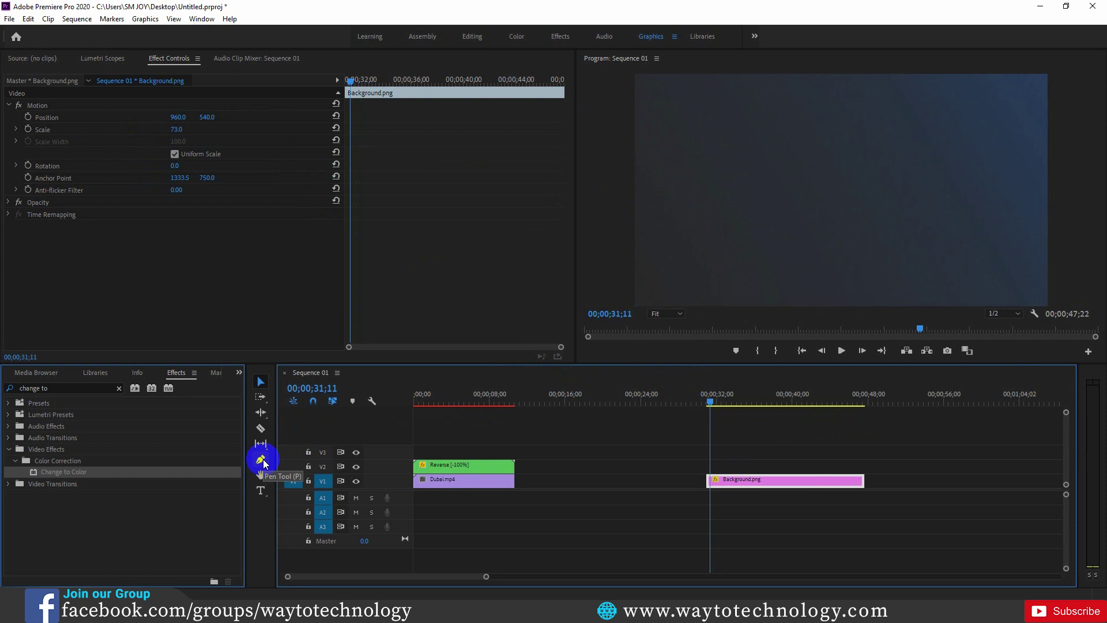
pyautogui.moveTo(266, 461); pyautogui.dragTo(304, 489)
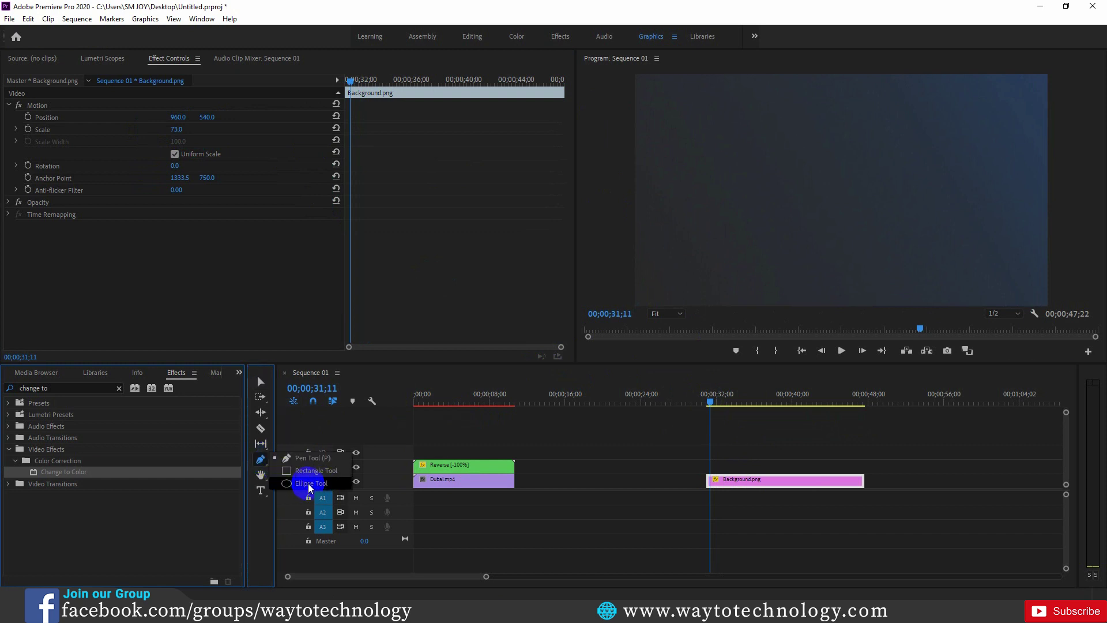
pyautogui.moveTo(310, 488); pyautogui.dragTo(309, 488)
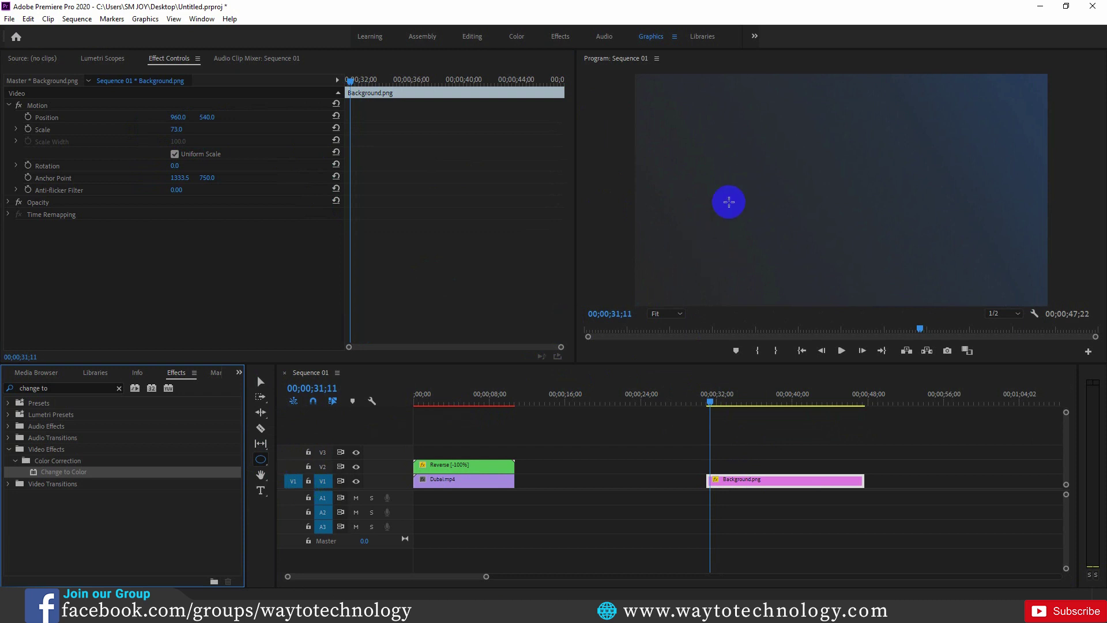
pyautogui.moveTo(781, 134); pyautogui.dragTo(968, 309)
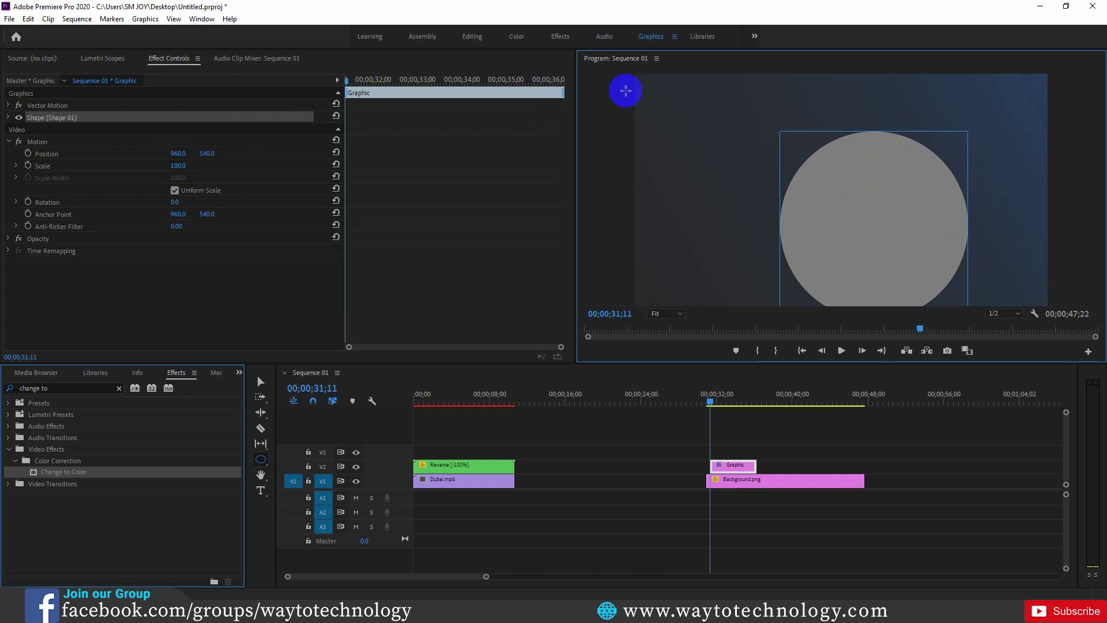
# - Show the Essential Graphics edit settings and center the circle shape vertically and horizontally in the frame
pyautogui.click(203, 19)
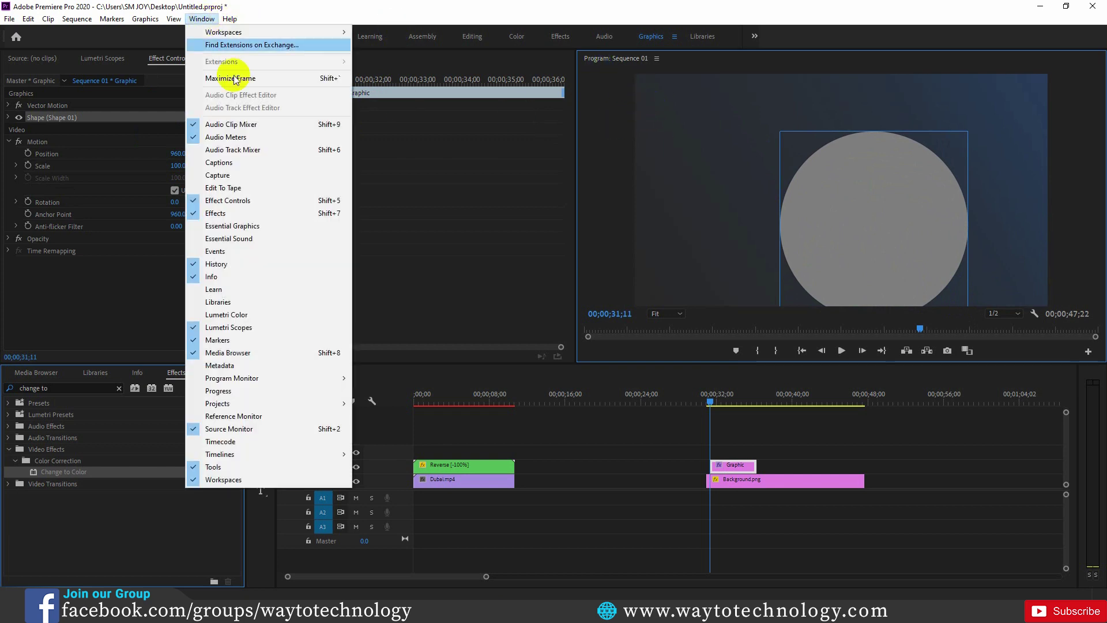
pyautogui.click(252, 234)
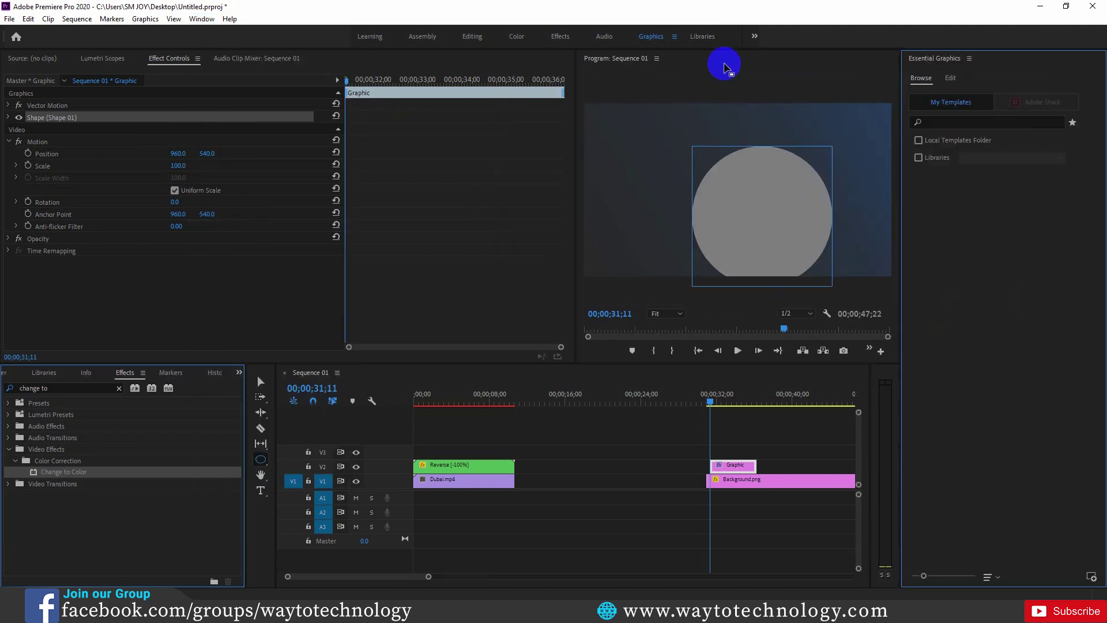
pyautogui.click(951, 79)
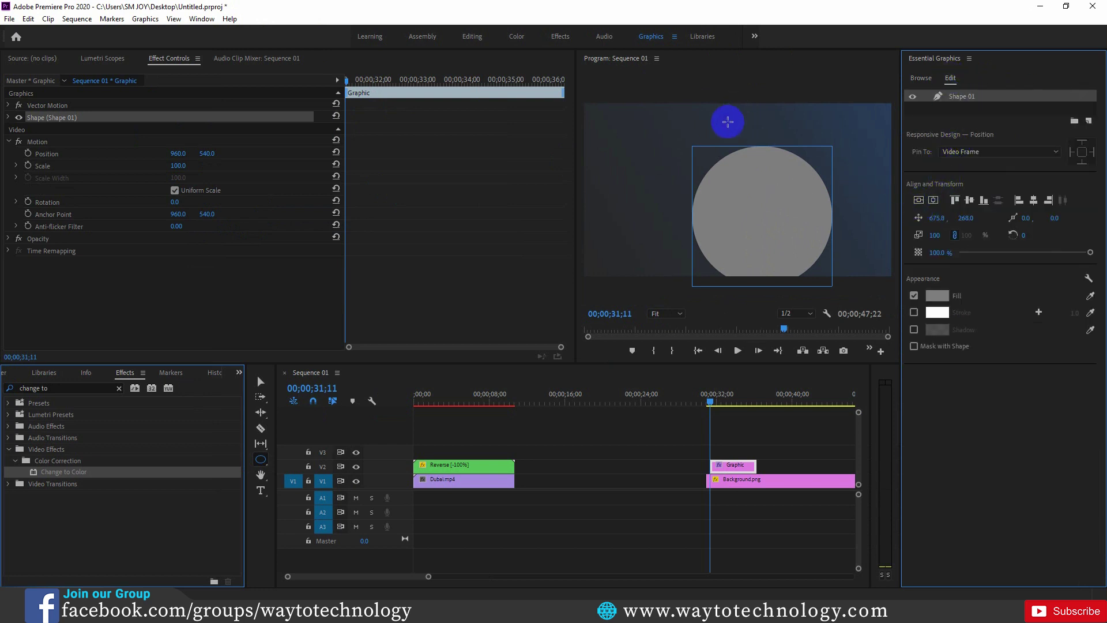
pyautogui.click(921, 202)
pyautogui.click(934, 201)
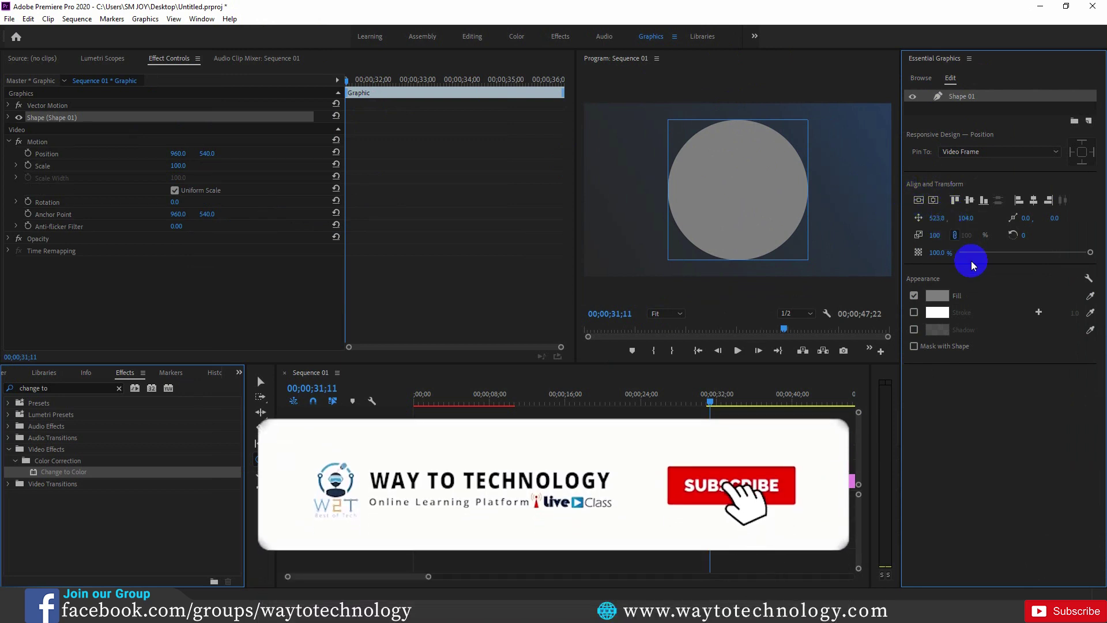
# - Turn off the circle's fill and enable a white stroke for it
pyautogui.click(913, 296)
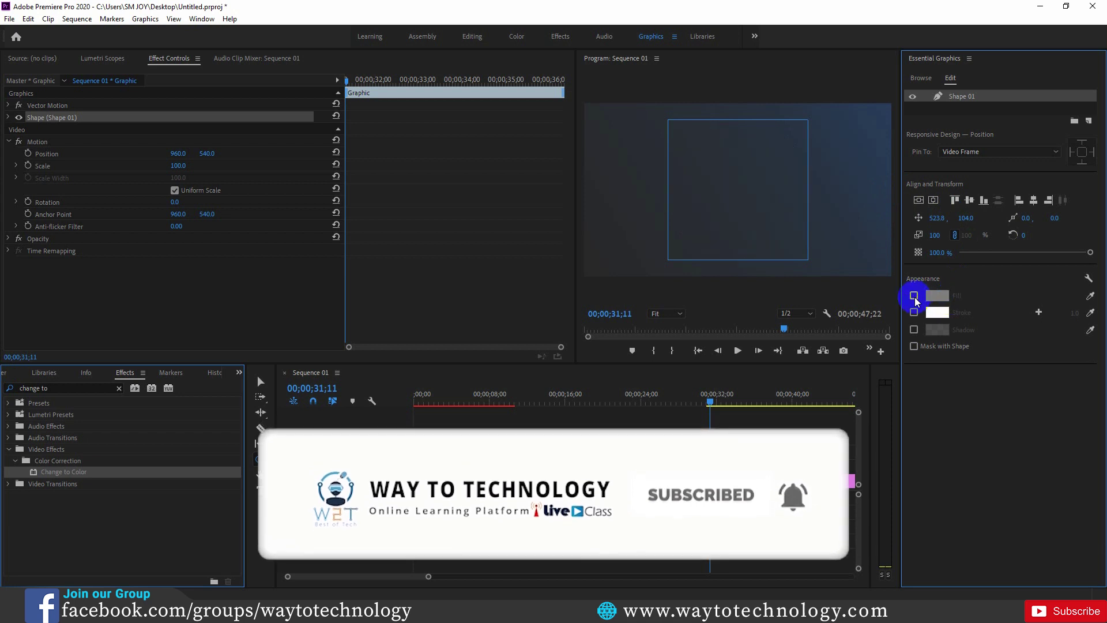
pyautogui.click(913, 313)
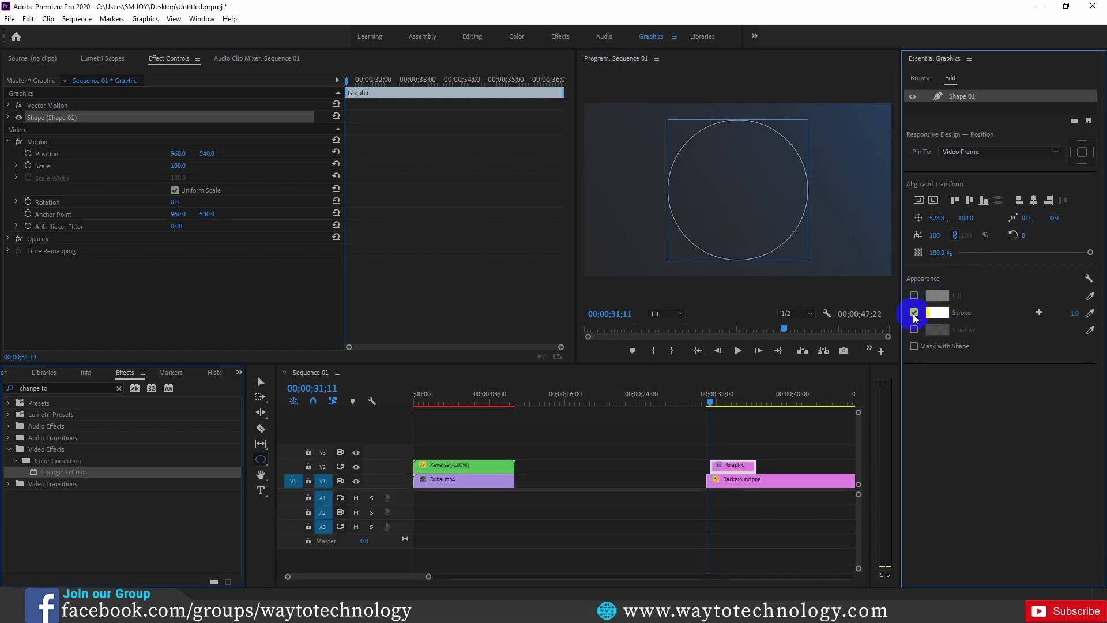
pyautogui.click(942, 313)
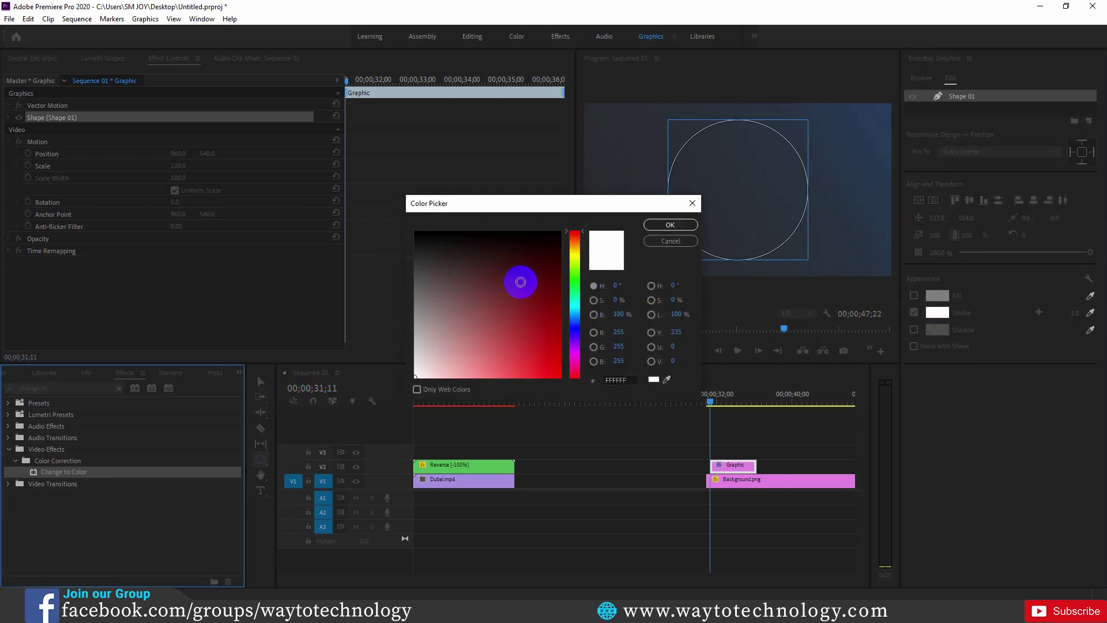
pyautogui.click(669, 225)
# - Set the circle's white stroke width to 75
pyautogui.click(1076, 315)
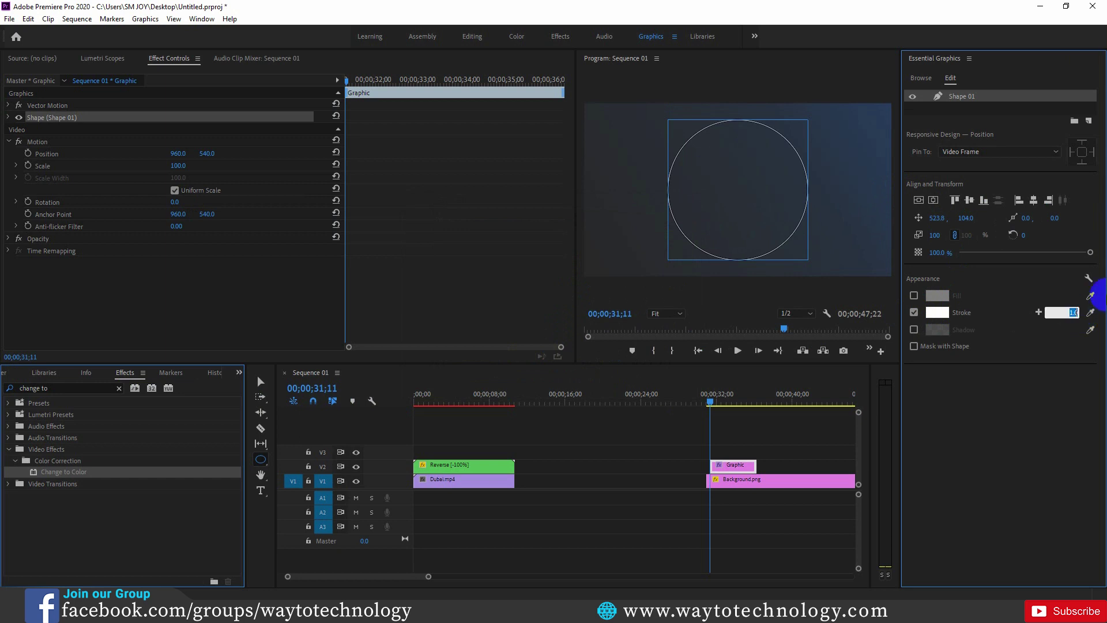
pyautogui.press('Up')
pyautogui.press('Up')
pyautogui.press('Up')
pyautogui.press('Up')
pyautogui.press('Up')
pyautogui.press('Up')
pyautogui.press('Up')
pyautogui.press('Up')
pyautogui.press('Up')
pyautogui.press('Up')
pyautogui.press('Up')
pyautogui.press('Up')
pyautogui.press('Up')
pyautogui.press('Up')
pyautogui.press('Up')
pyautogui.press('Up')
pyautogui.press('Up')
pyautogui.press('Up')
pyautogui.press('Up')
pyautogui.press('Up')
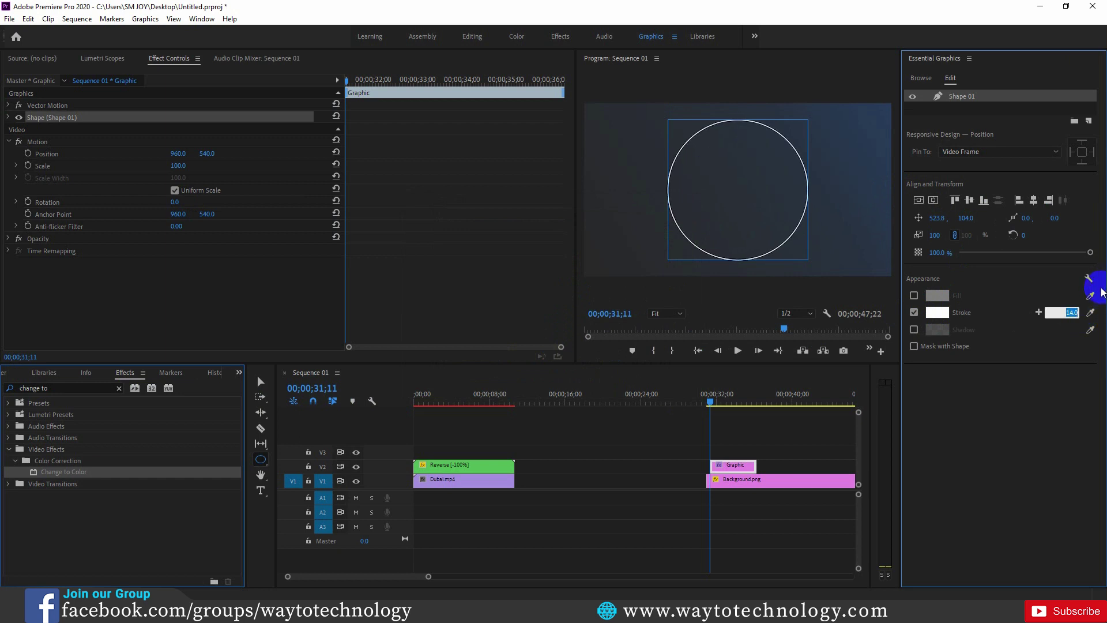
pyautogui.press('Up')
pyautogui.press('Up')
pyautogui.press('Up')
pyautogui.press('Up')
pyautogui.press('Up')
pyautogui.press('Up')
pyautogui.press('Up')
pyautogui.press('Up')
pyautogui.press('Up')
pyautogui.press('Up')
pyautogui.press('Up')
pyautogui.press('Up')
pyautogui.press('Up')
pyautogui.press('Up')
pyautogui.press('Up')
pyautogui.press('Up')
pyautogui.press('Up')
pyautogui.press('Up')
pyautogui.press('Up')
pyautogui.press('Up')
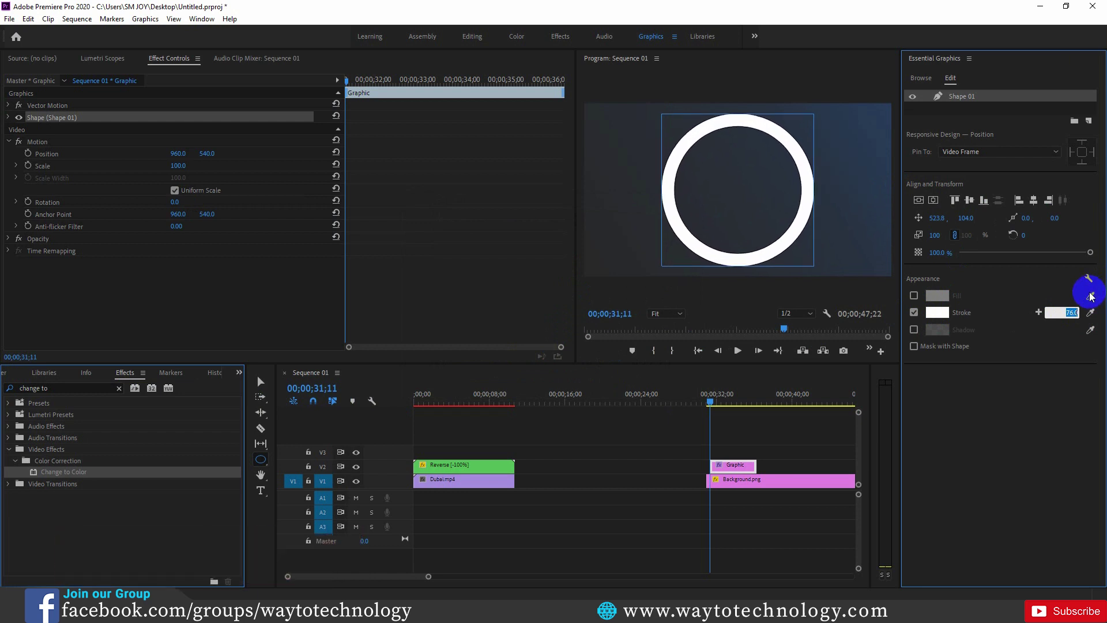
pyautogui.press('Down')
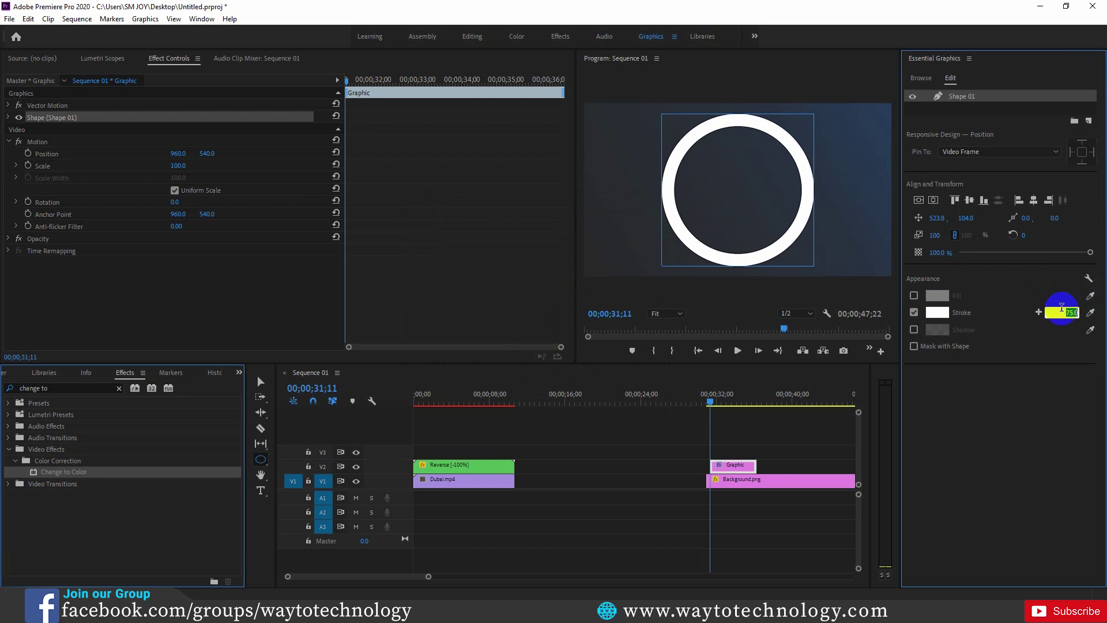
pyautogui.click(1064, 344)
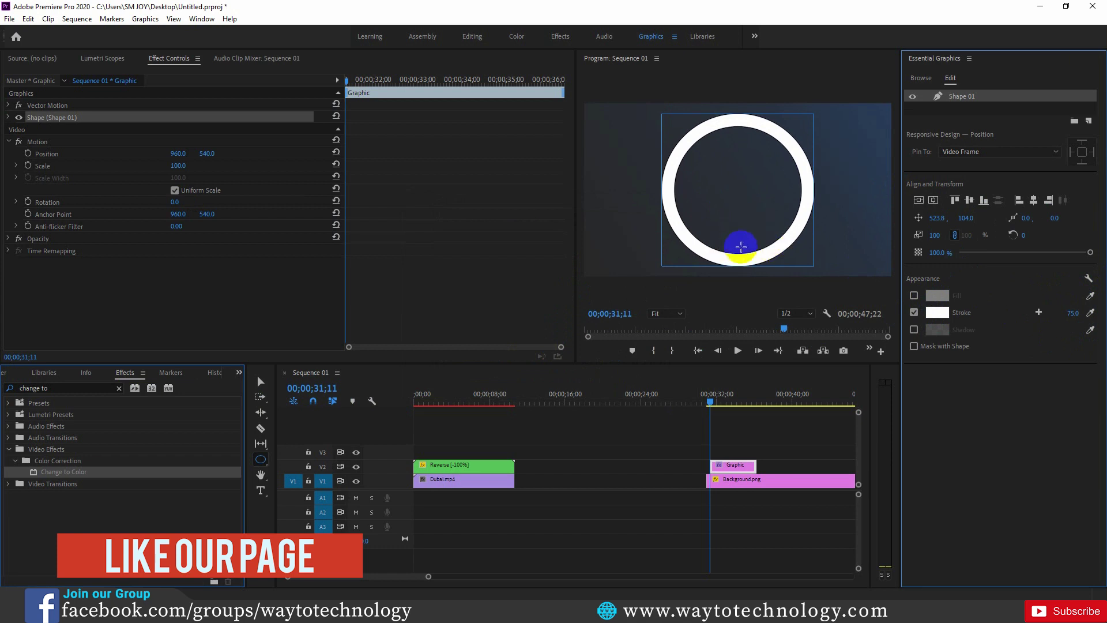
# - Duplicate the Shape 01 layer and rename the lower copy Shape 2
pyautogui.rightClick(983, 99)
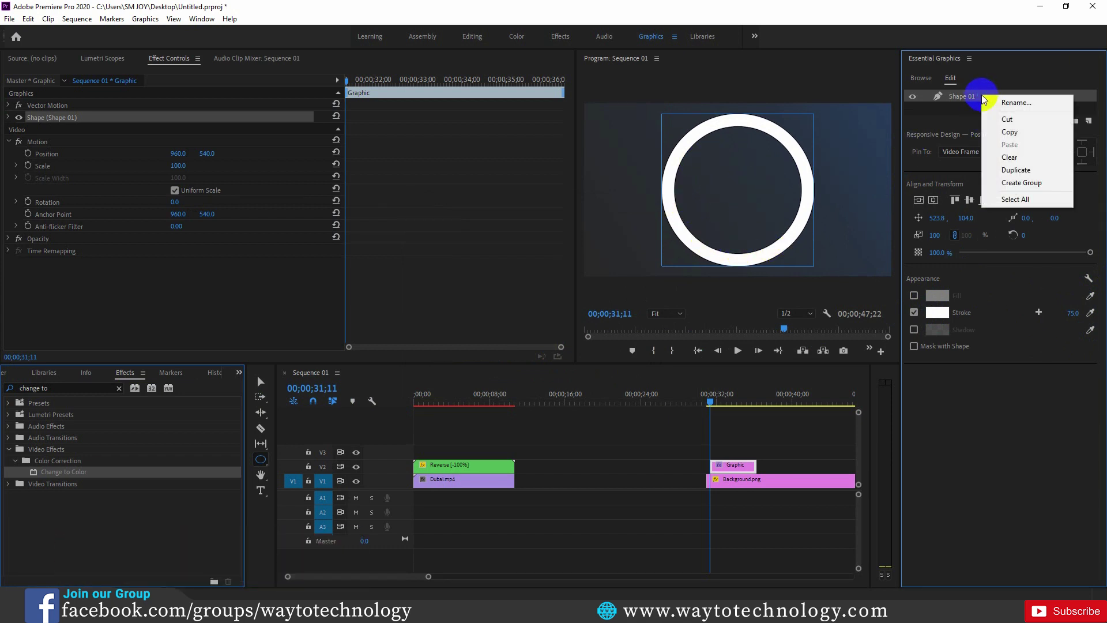
pyautogui.click(1022, 173)
pyautogui.click(960, 110)
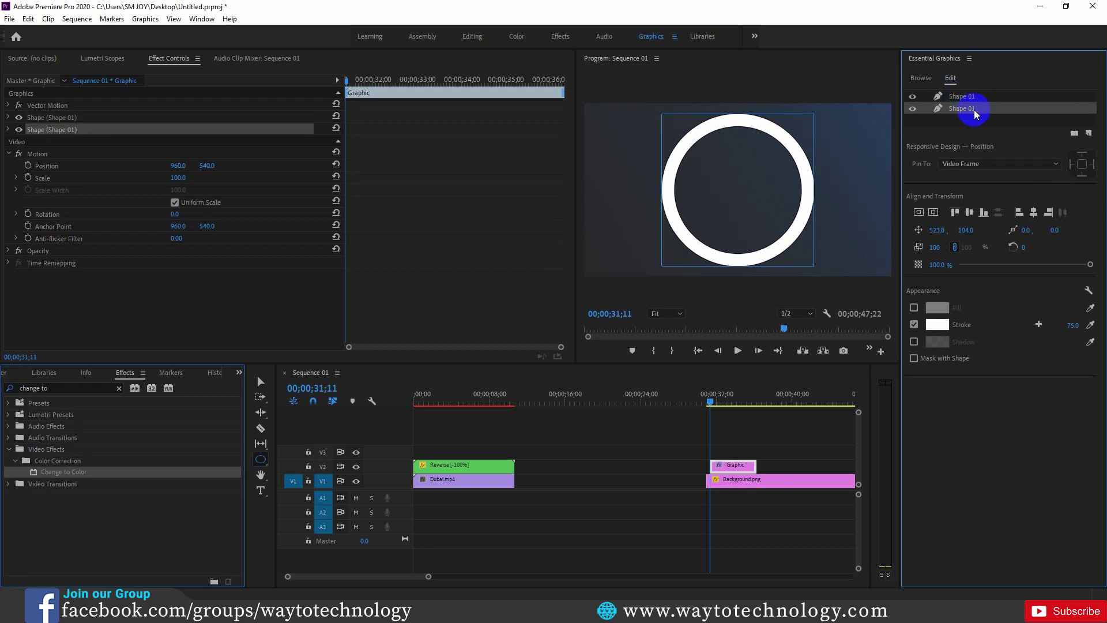
pyautogui.doubleClick(975, 109)
pyautogui.moveTo(983, 107); pyautogui.dragTo(972, 108)
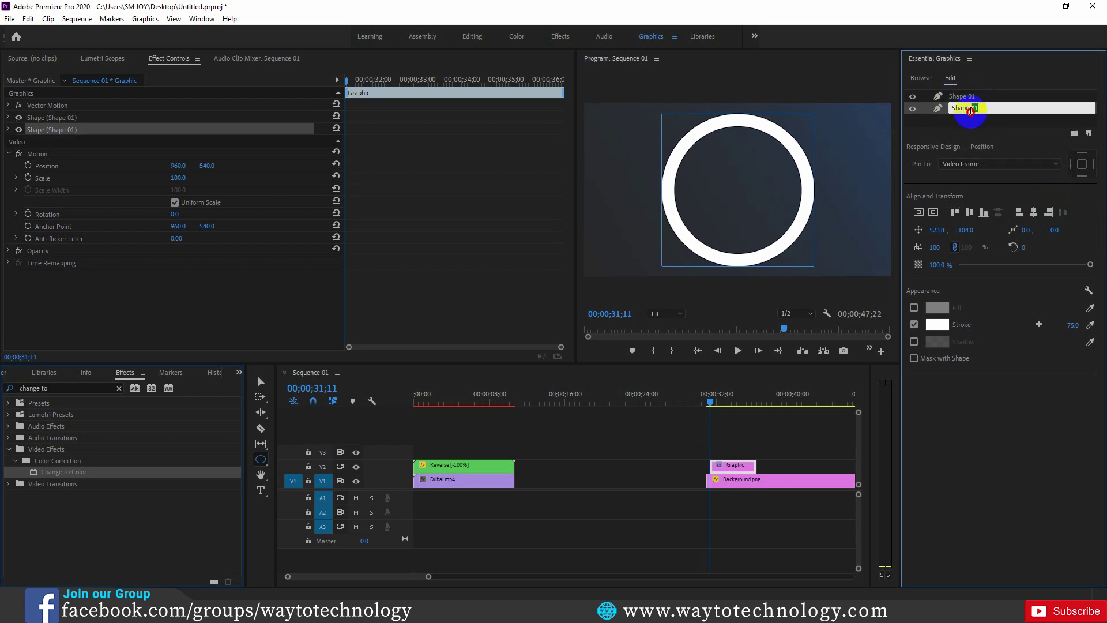
pyautogui.write('2')
pyautogui.click(1033, 98)
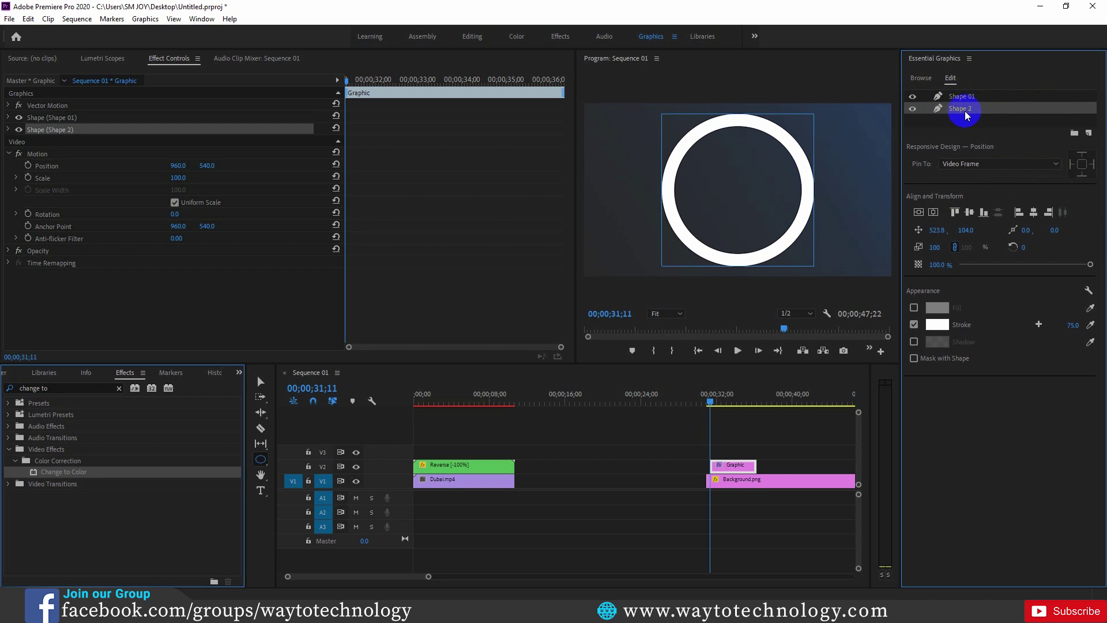
# - Change Shape 2's stroke color to a medium blue
pyautogui.click(946, 325)
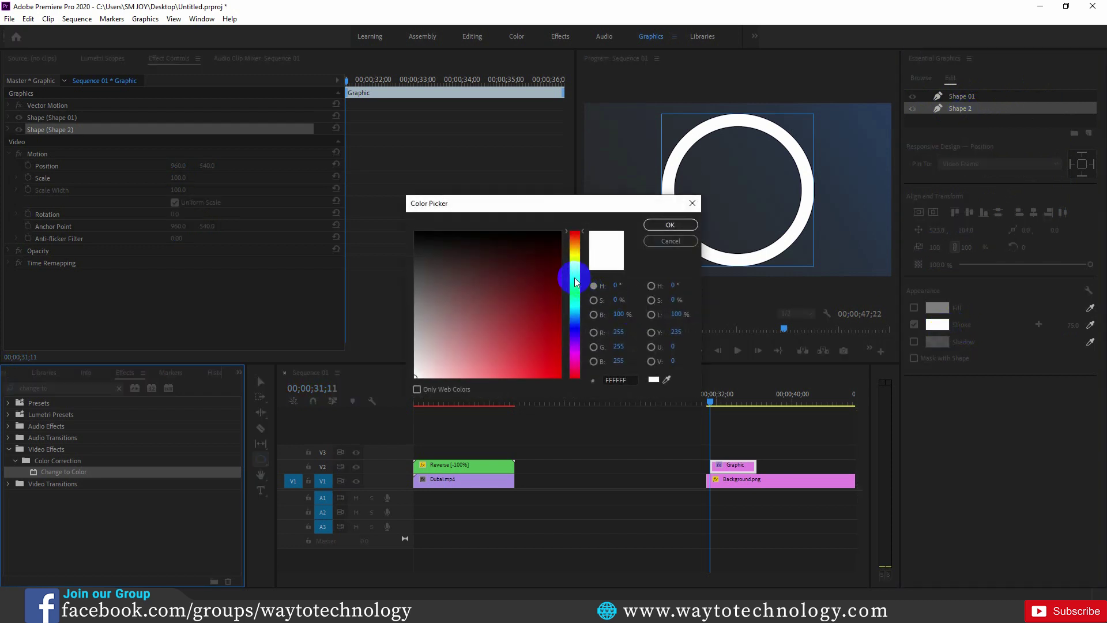
pyautogui.click(573, 312)
pyautogui.moveTo(573, 314); pyautogui.dragTo(573, 317)
pyautogui.moveTo(484, 327); pyautogui.dragTo(516, 321)
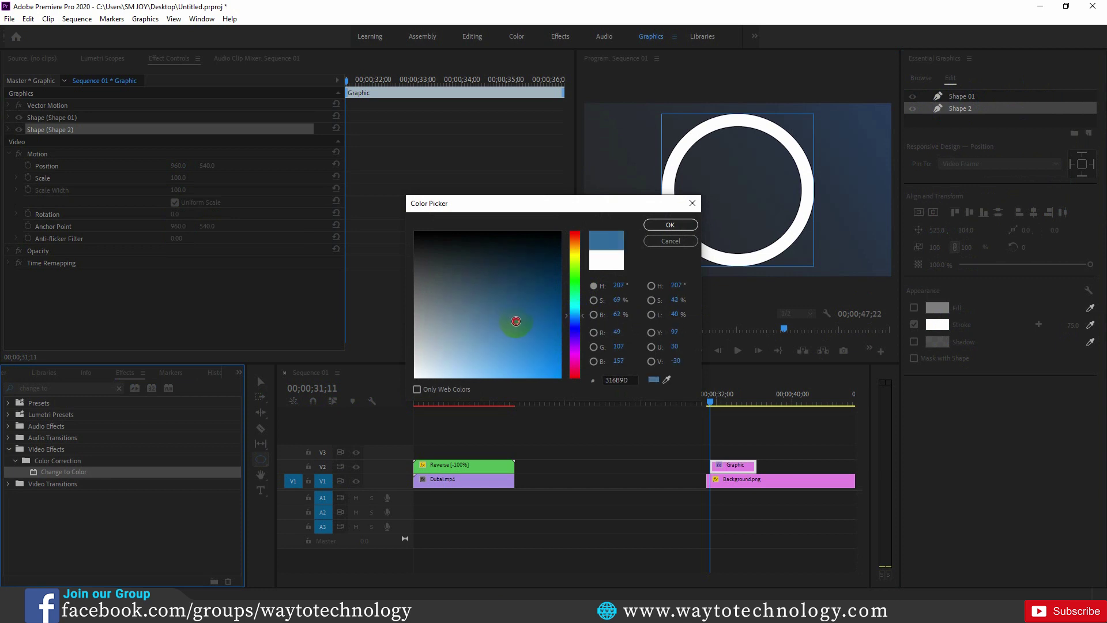
pyautogui.click(522, 340)
pyautogui.click(516, 353)
pyautogui.click(670, 224)
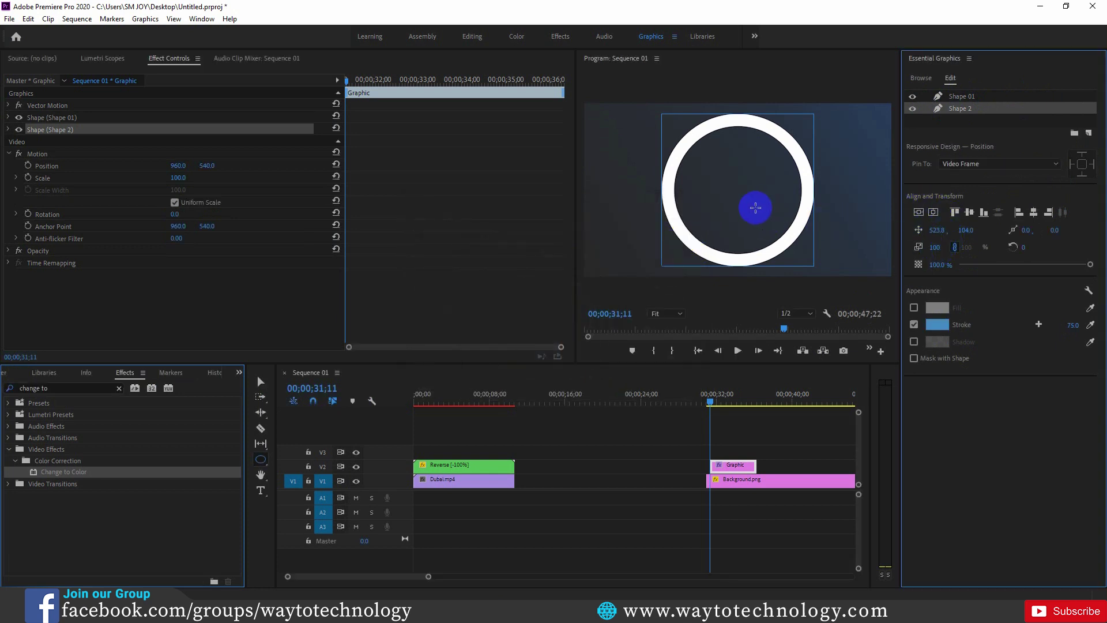
# - Scale Shape 2 to 90 and center it in the frame inside the white ring
pyautogui.click(935, 248)
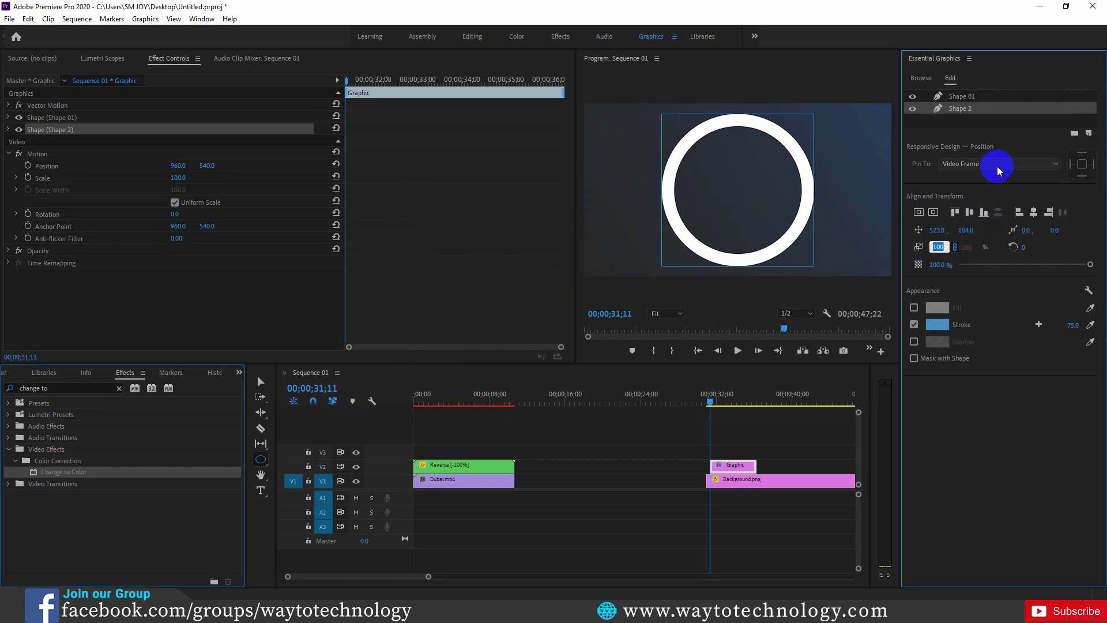
pyautogui.write('90')
pyautogui.press('Return')
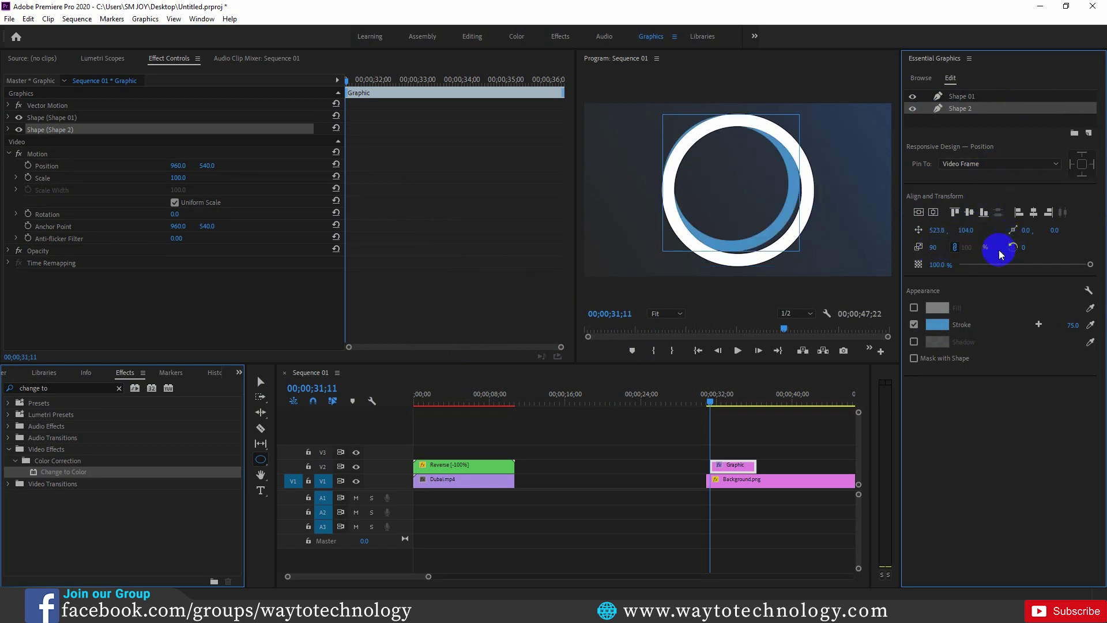
pyautogui.click(797, 194)
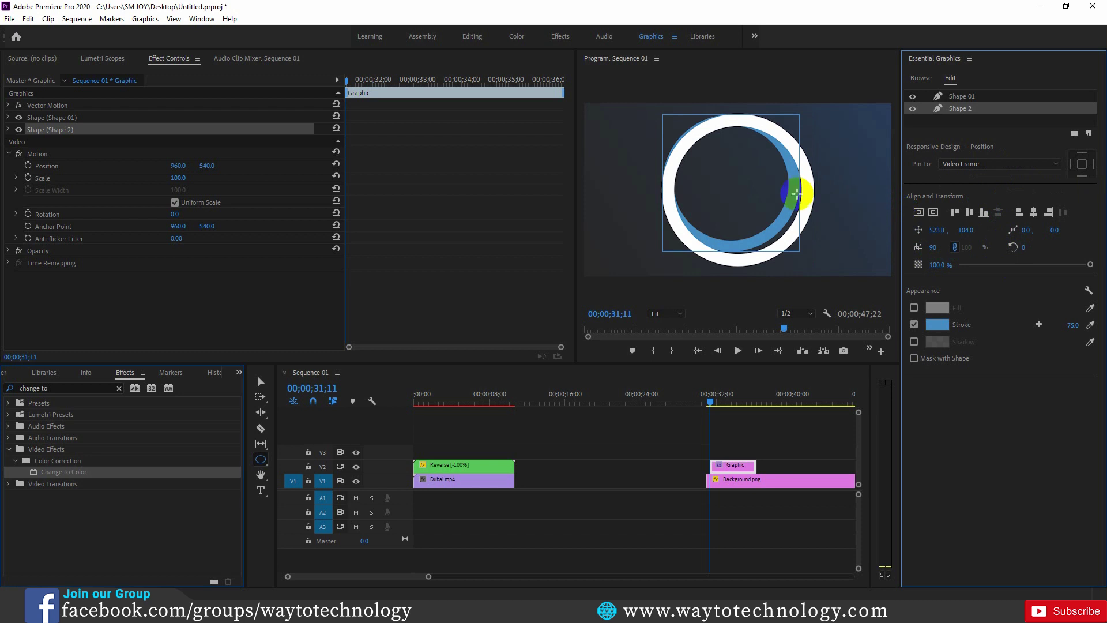
pyautogui.click(933, 213)
pyautogui.click(934, 213)
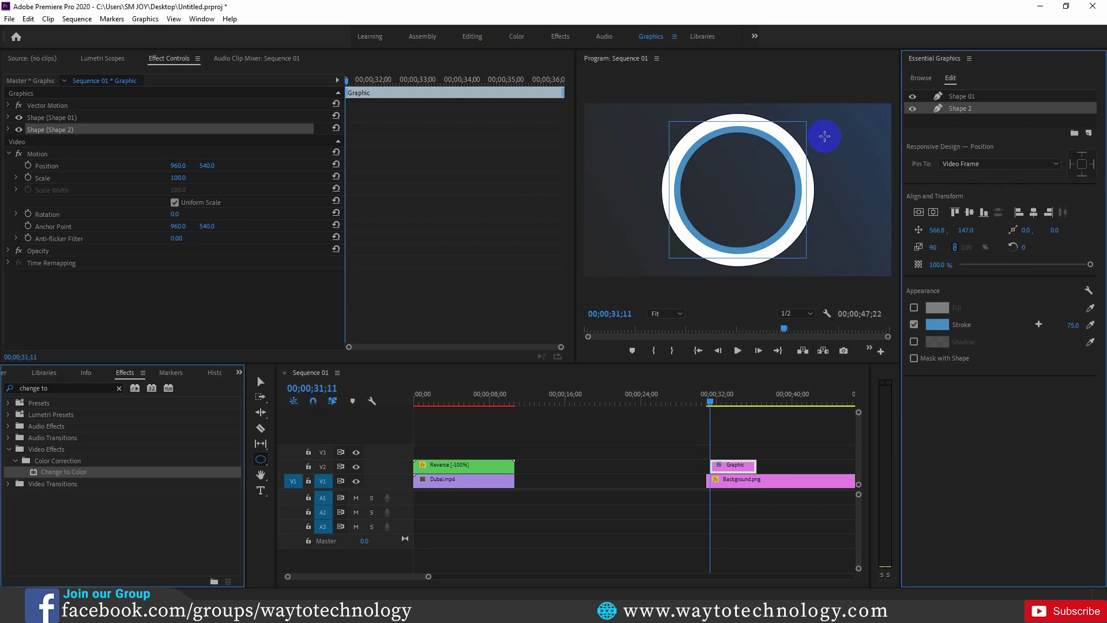
# - Set Shape 01's stroke width to 67 and close the Essential Graphics panel
pyautogui.click(959, 97)
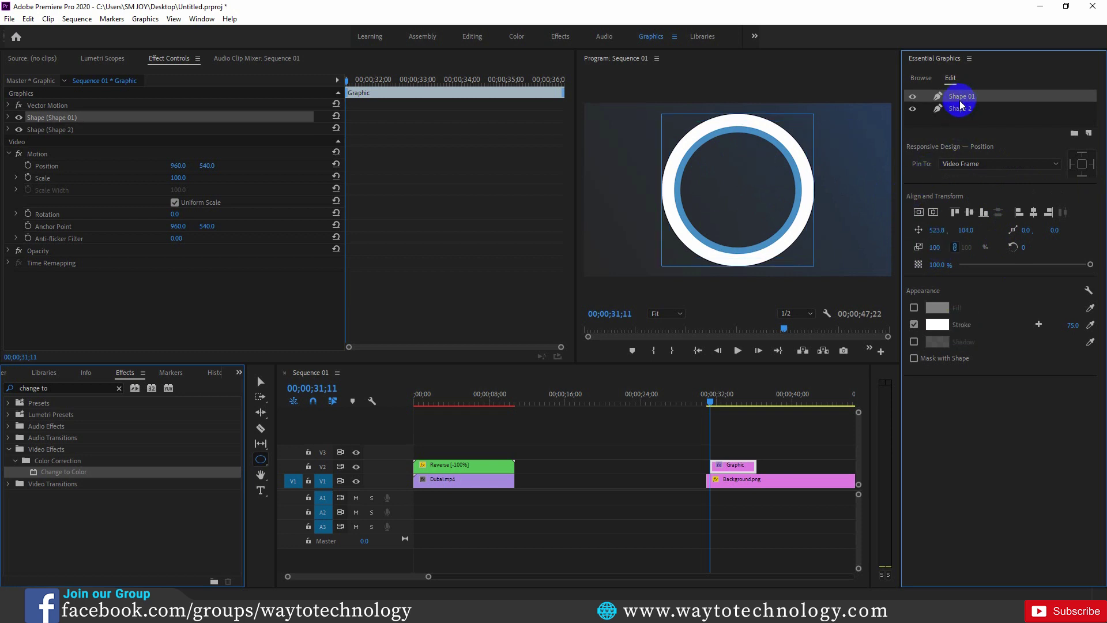
pyautogui.click(1071, 325)
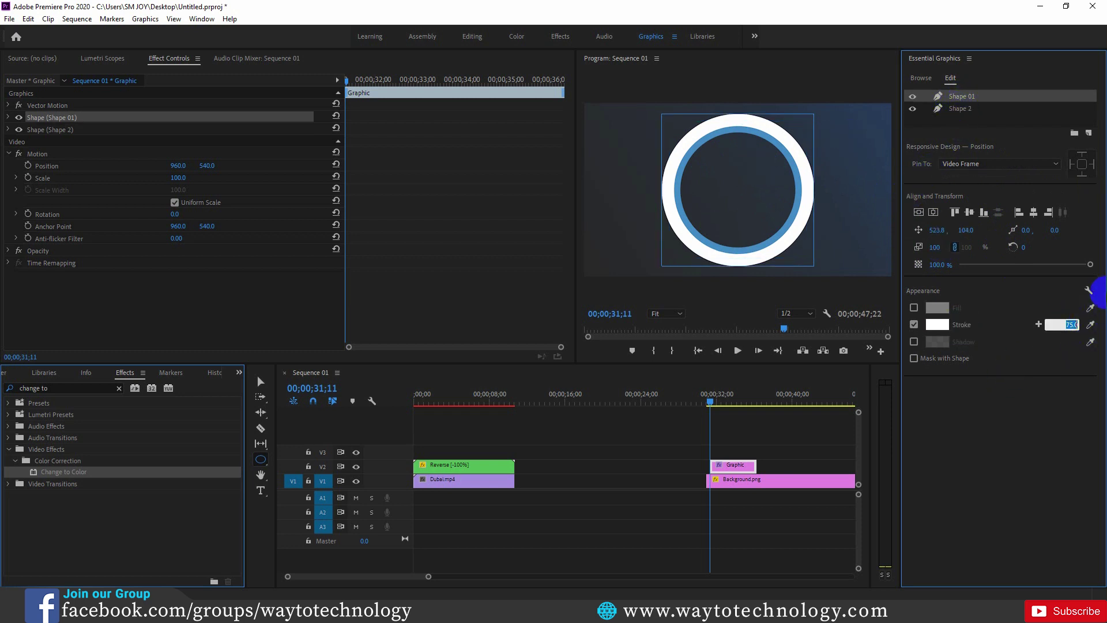
pyautogui.press('Down')
pyautogui.press('Down')
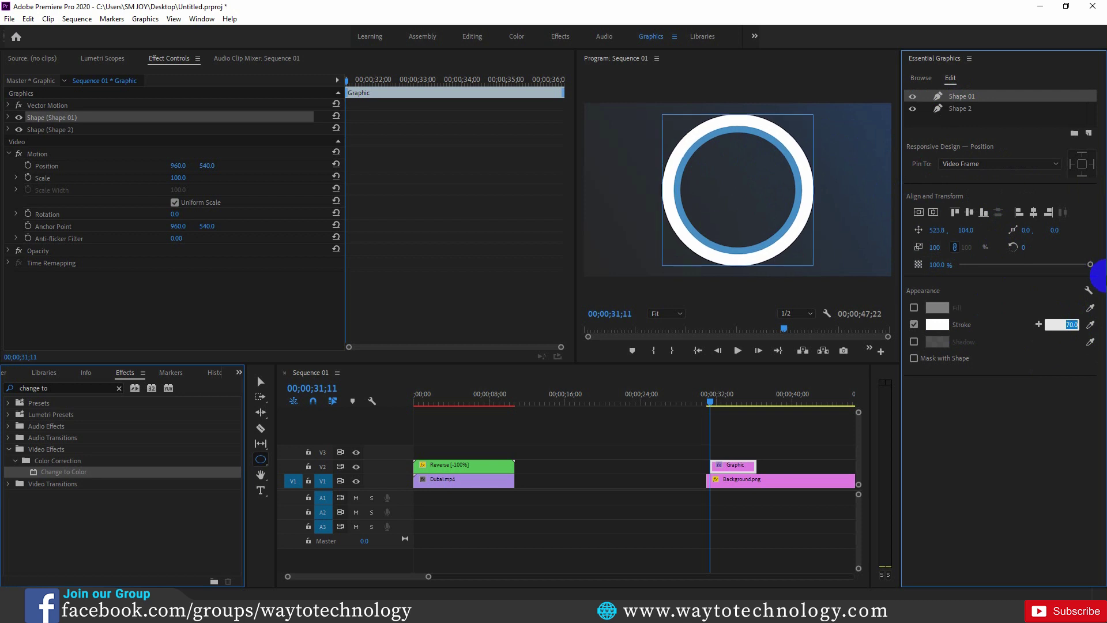
pyautogui.press('Down')
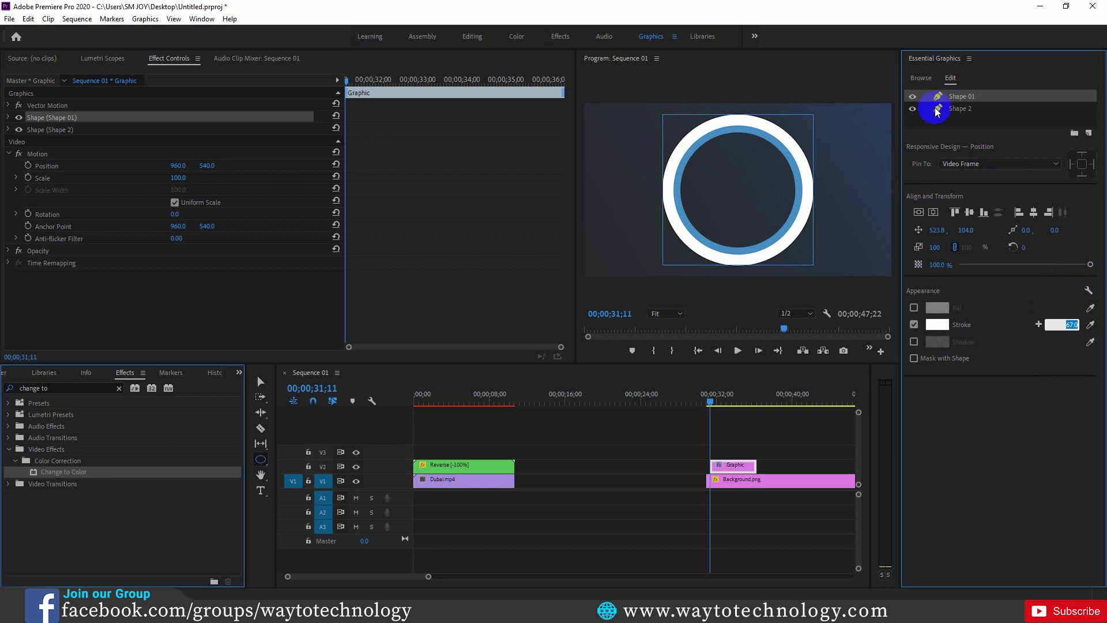
pyautogui.click(969, 59)
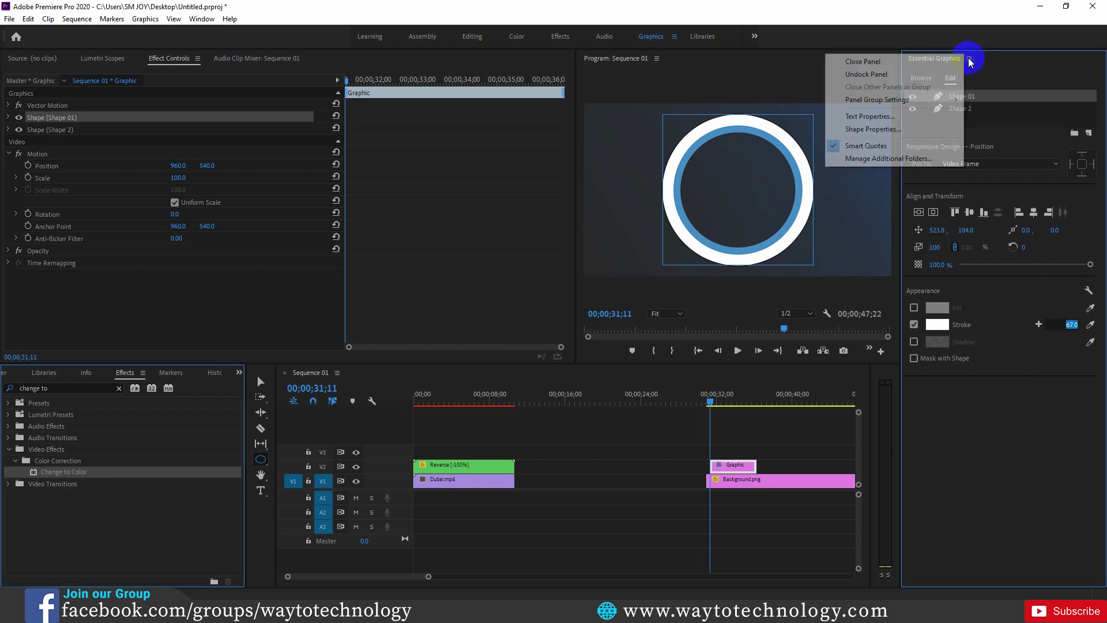
pyautogui.click(918, 68)
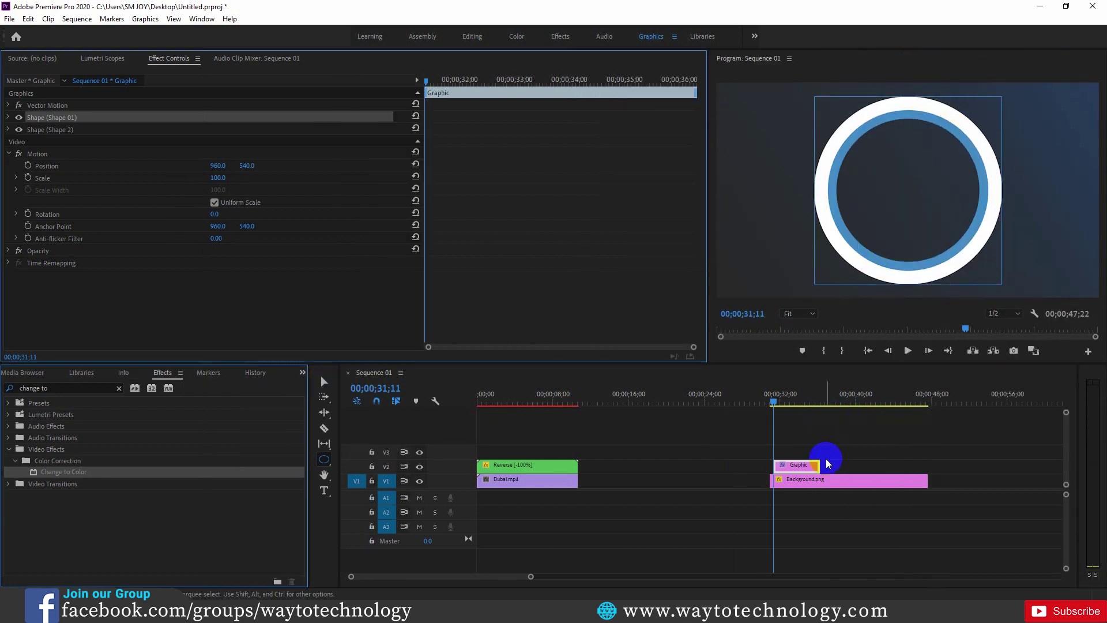
# - Extend both ends of the Graphic clip to match Background.png, and place the playhead at 00;00;35;26
pyautogui.moveTo(818, 464); pyautogui.dragTo(923, 458)
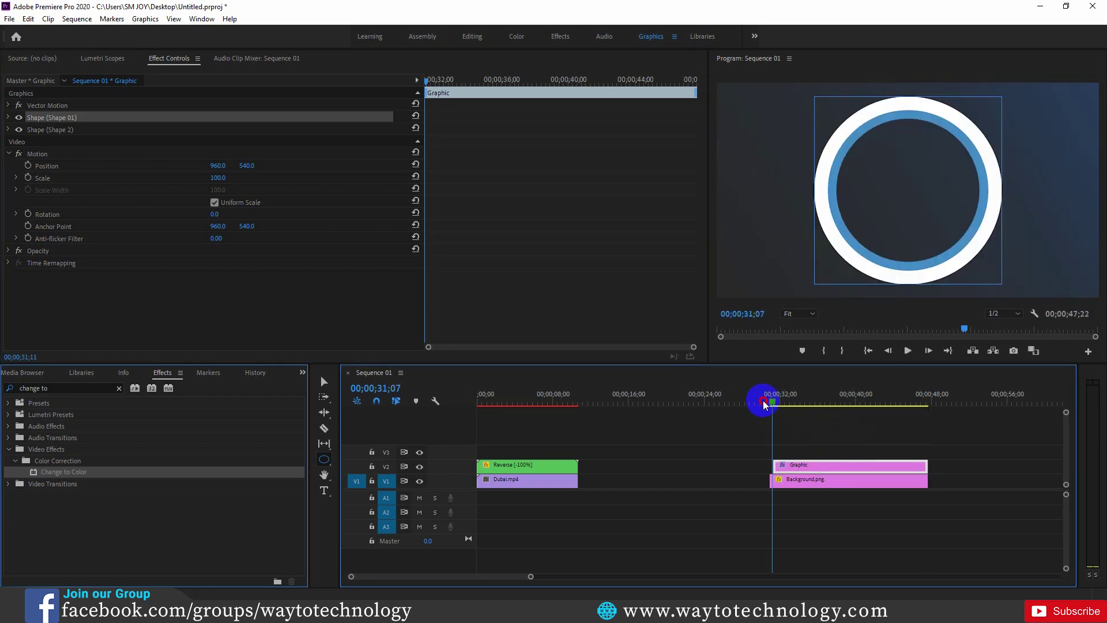
pyautogui.click(764, 399)
pyautogui.click(771, 466)
pyautogui.click(808, 403)
pyautogui.moveTo(807, 408)
pyautogui.mouseDown()
pyautogui.moveTo(778, 403)
pyautogui.moveTo(839, 402)
pyautogui.moveTo(816, 408)
pyautogui.mouseUp()
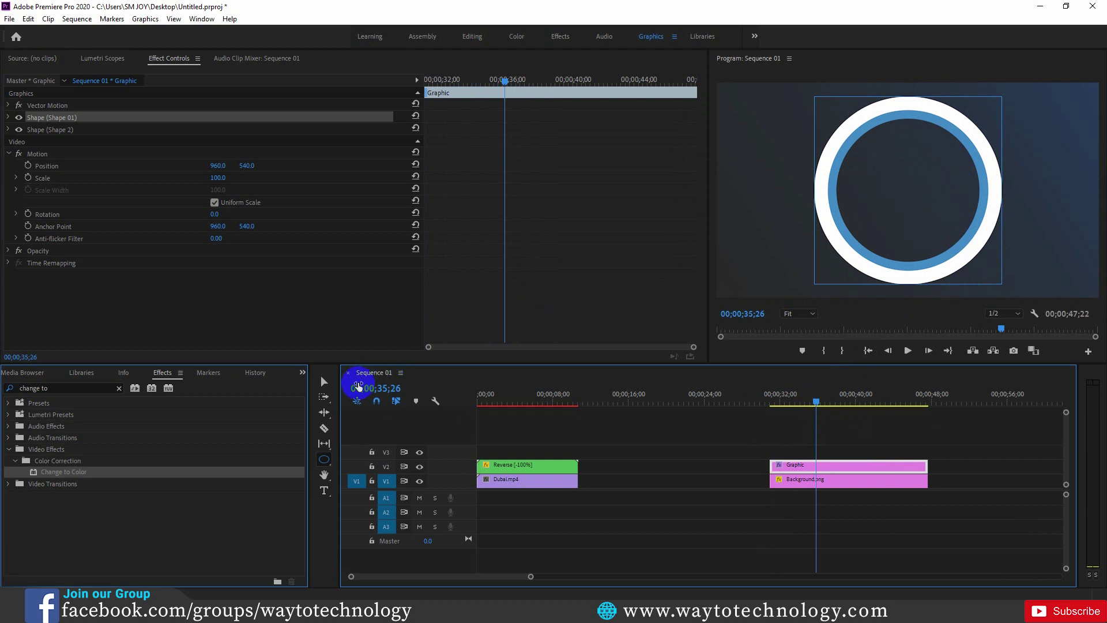
# - Search the effects for "radial" and apply the Radial Wipe video effect to the Graphic clip
pyautogui.click(119, 390)
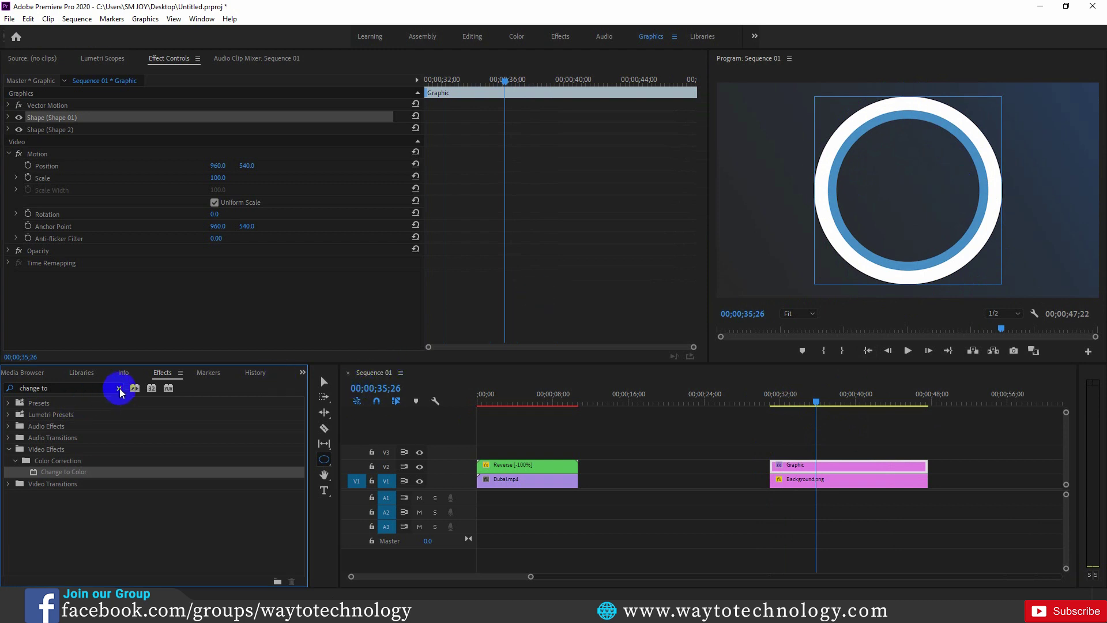
pyautogui.click(90, 387)
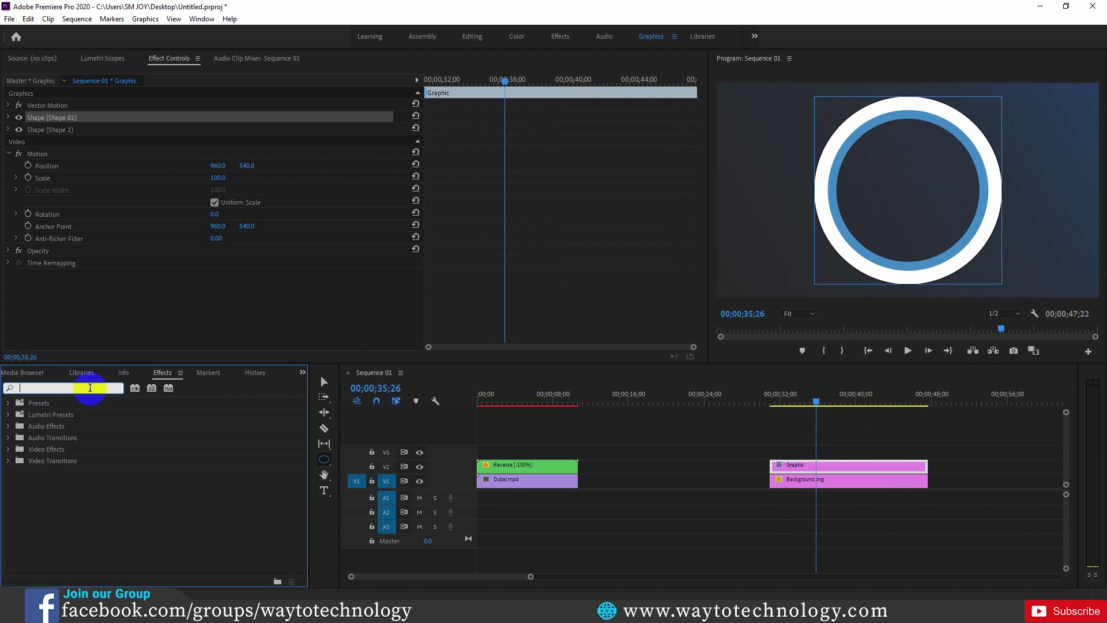
pyautogui.write('ta')
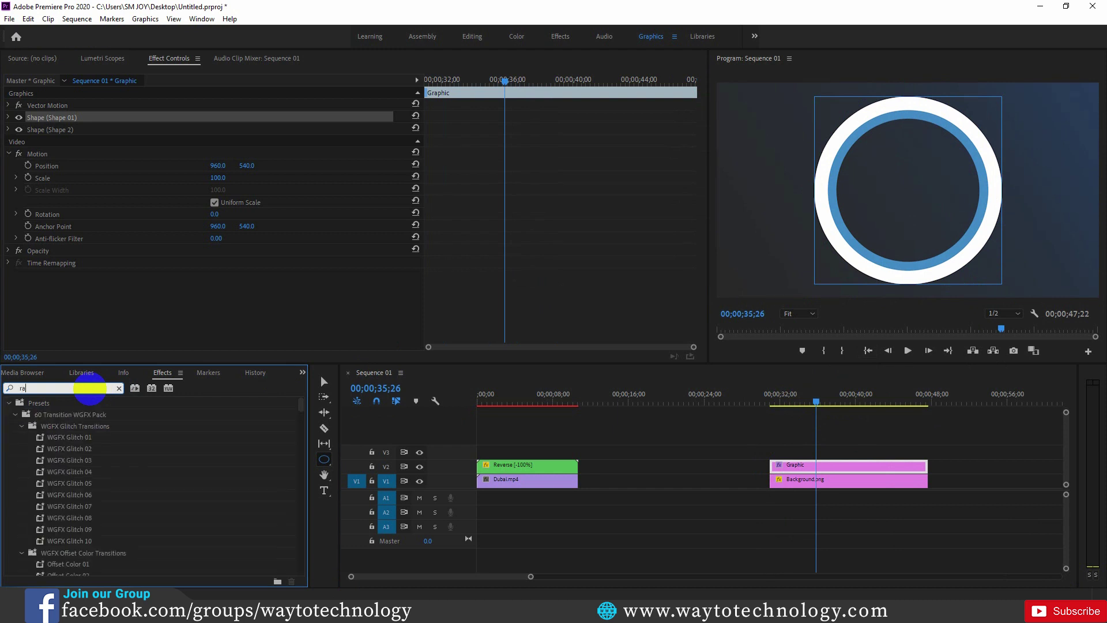
pyautogui.write('dial')
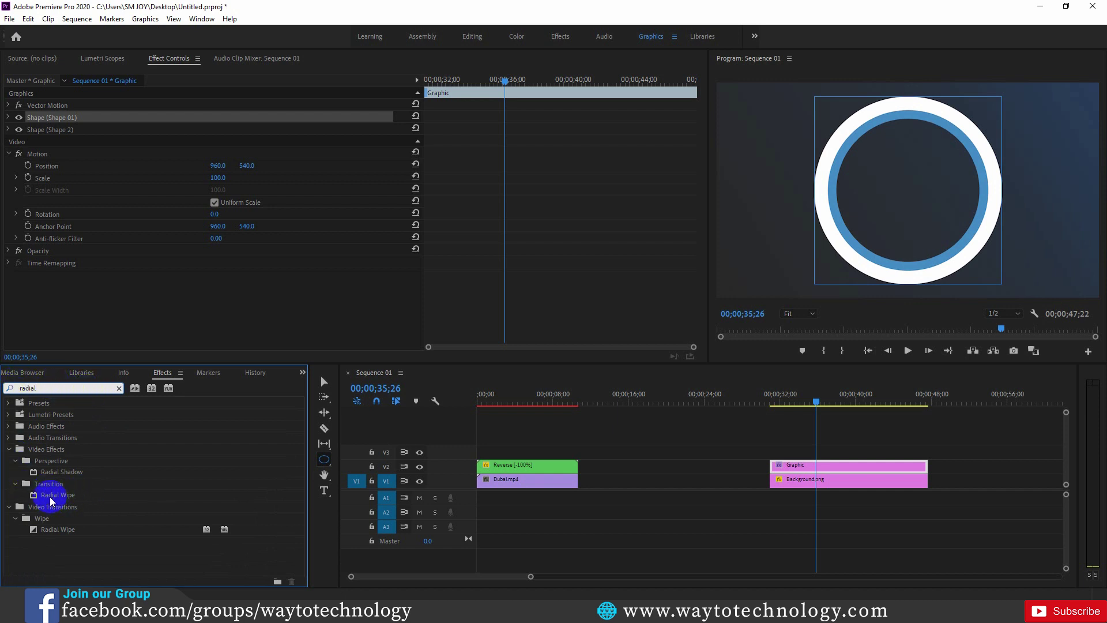
pyautogui.moveTo(53, 496); pyautogui.dragTo(808, 465)
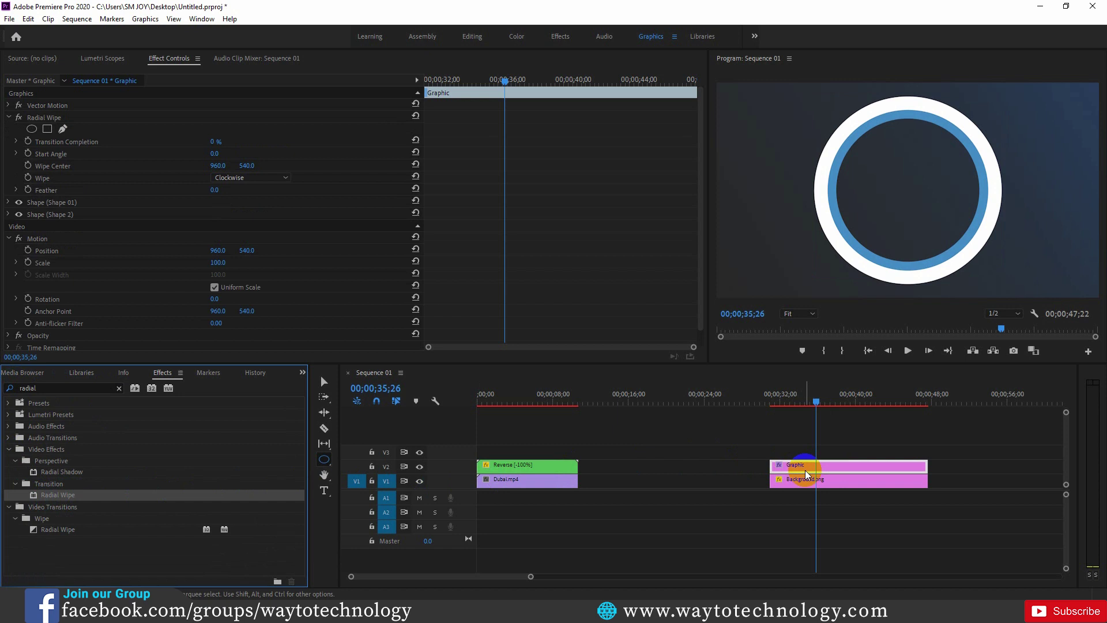
# - Keyframe the Radial Wipe's Transition Completion from 0% at the Graphic clip's start to 100% at its end
pyautogui.moveTo(813, 401); pyautogui.dragTo(836, 403)
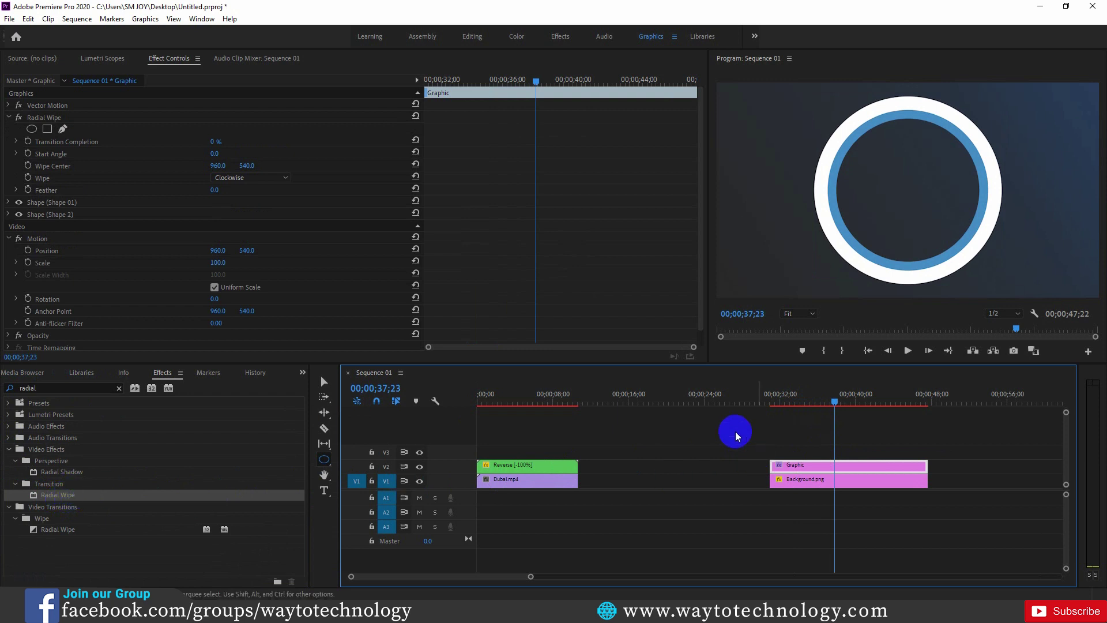
pyautogui.moveTo(60, 503); pyautogui.dragTo(811, 467)
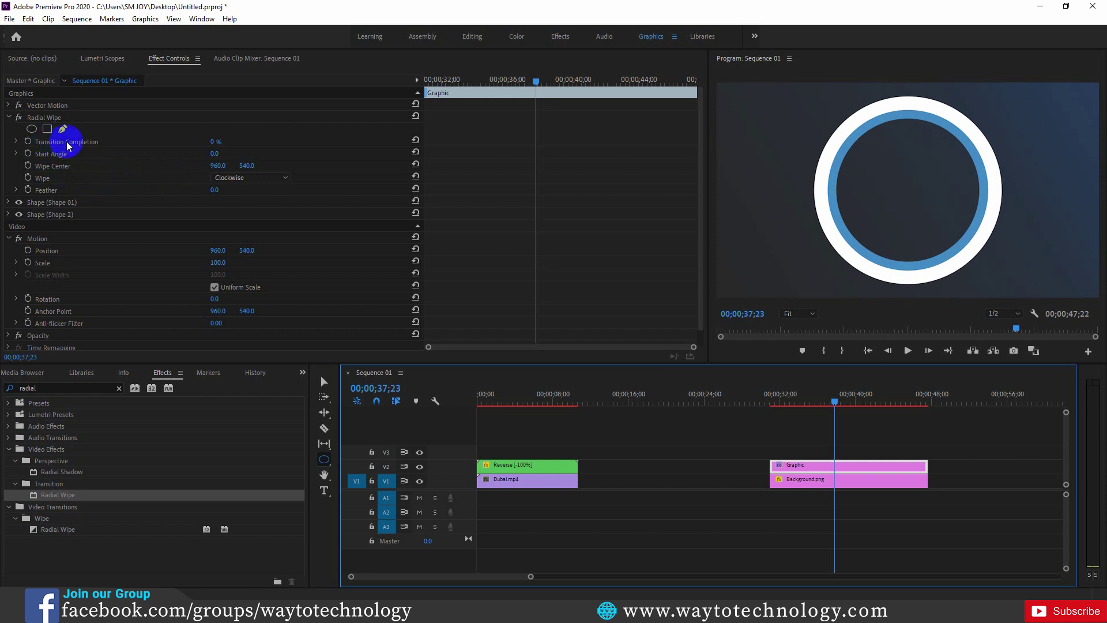
pyautogui.click(28, 142)
pyautogui.moveTo(536, 144); pyautogui.dragTo(424, 151)
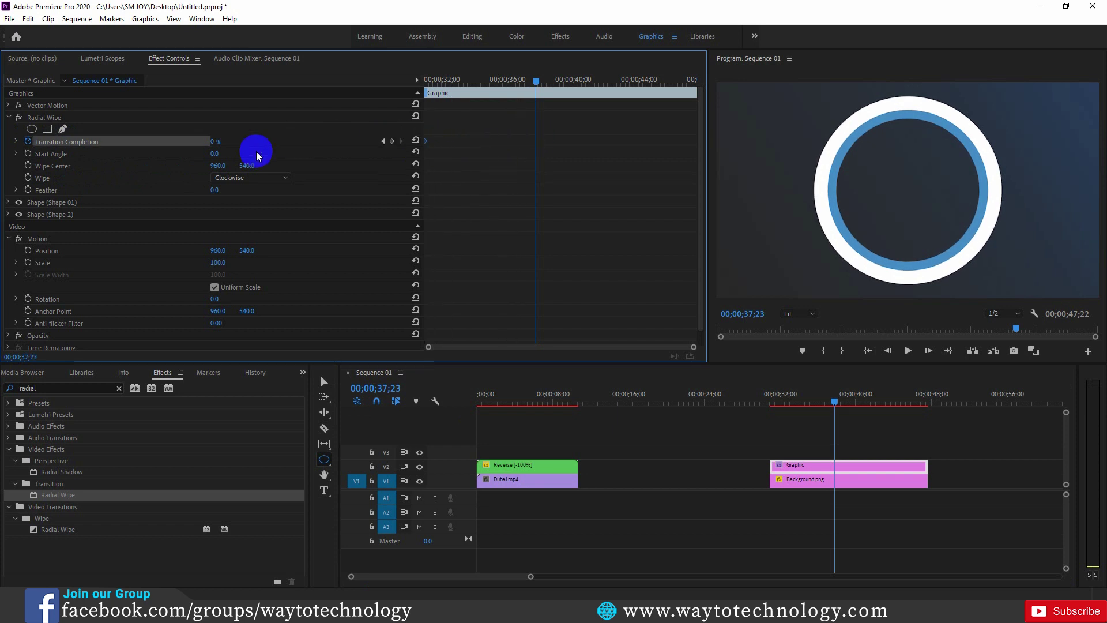
pyautogui.moveTo(214, 141); pyautogui.dragTo(316, 130)
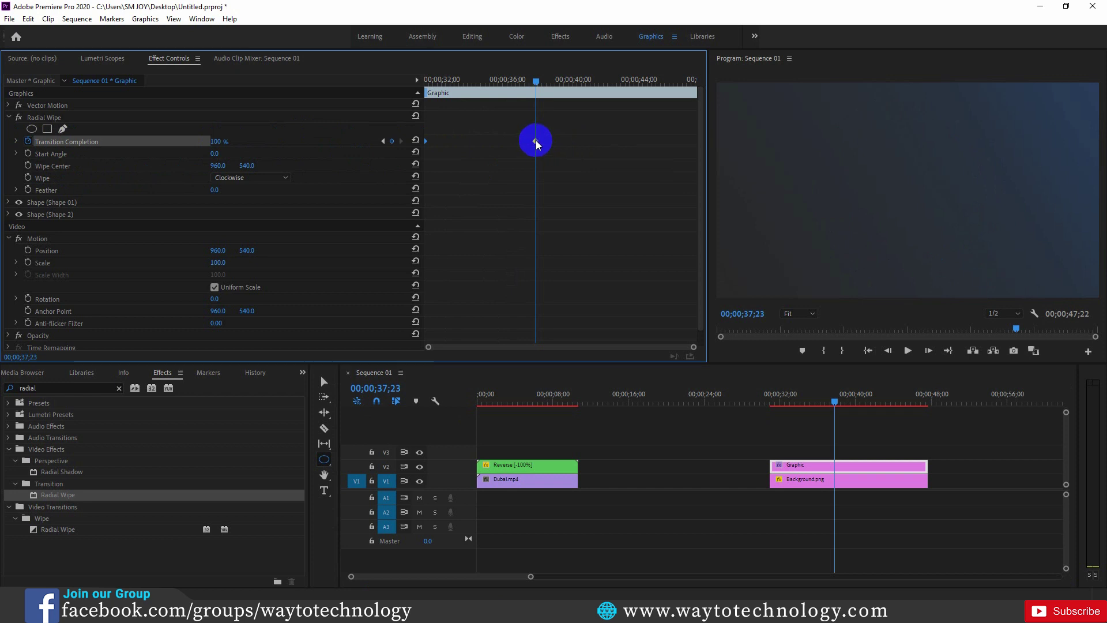
pyautogui.moveTo(536, 141); pyautogui.dragTo(710, 141)
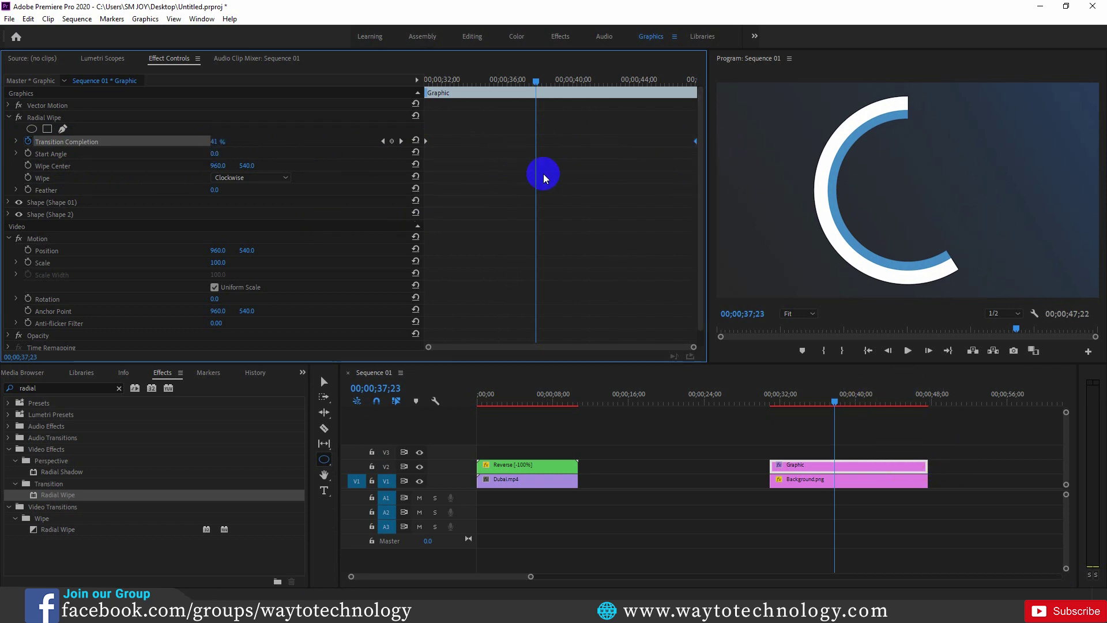
# - Play back the ring's wipe animation from the start of the Graphic clip
pyautogui.click(809, 406)
pyautogui.moveTo(809, 409); pyautogui.dragTo(769, 415)
pyautogui.click(909, 351)
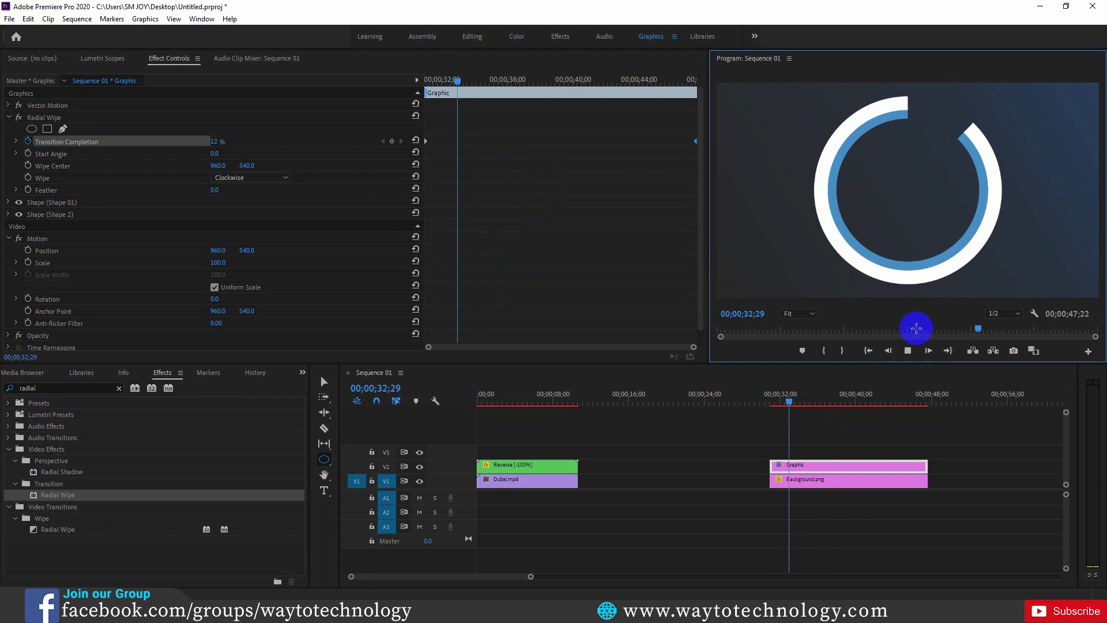
pyautogui.click(908, 351)
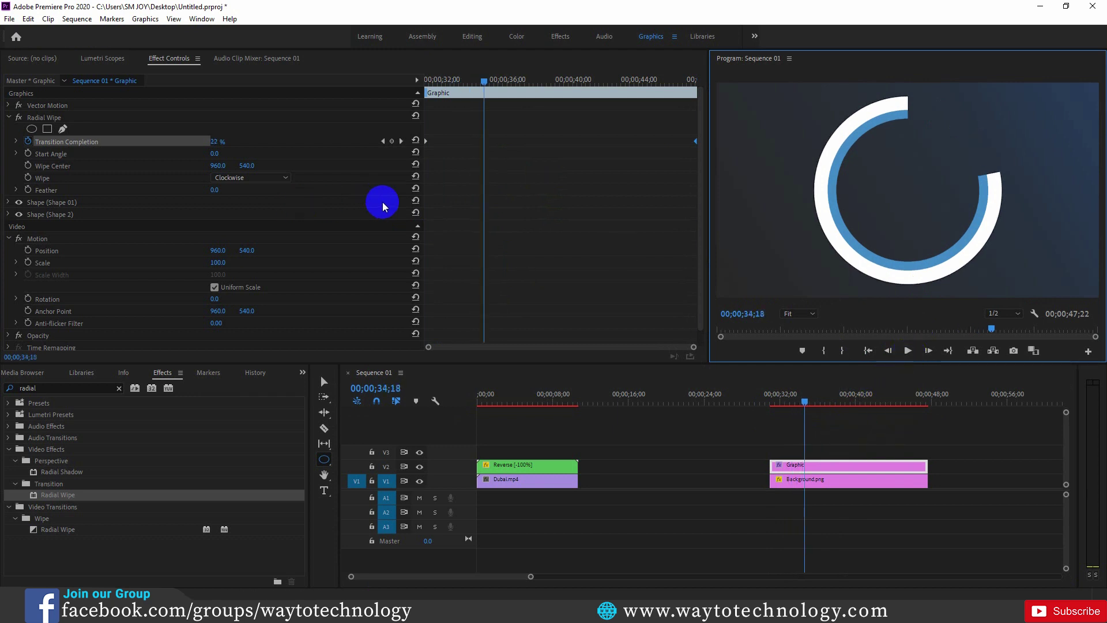
# - Apply Ease In to the last Transition Completion keyframe and Ease Out to the first, and place the playhead at 00;00;33;10
pyautogui.rightClick(696, 144)
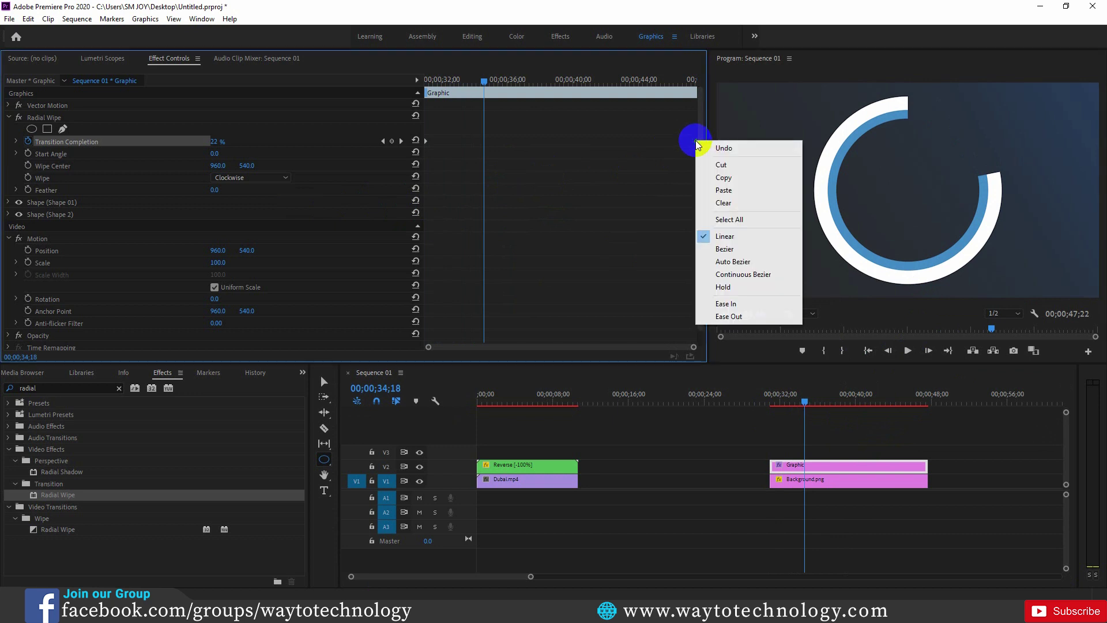
pyautogui.click(735, 305)
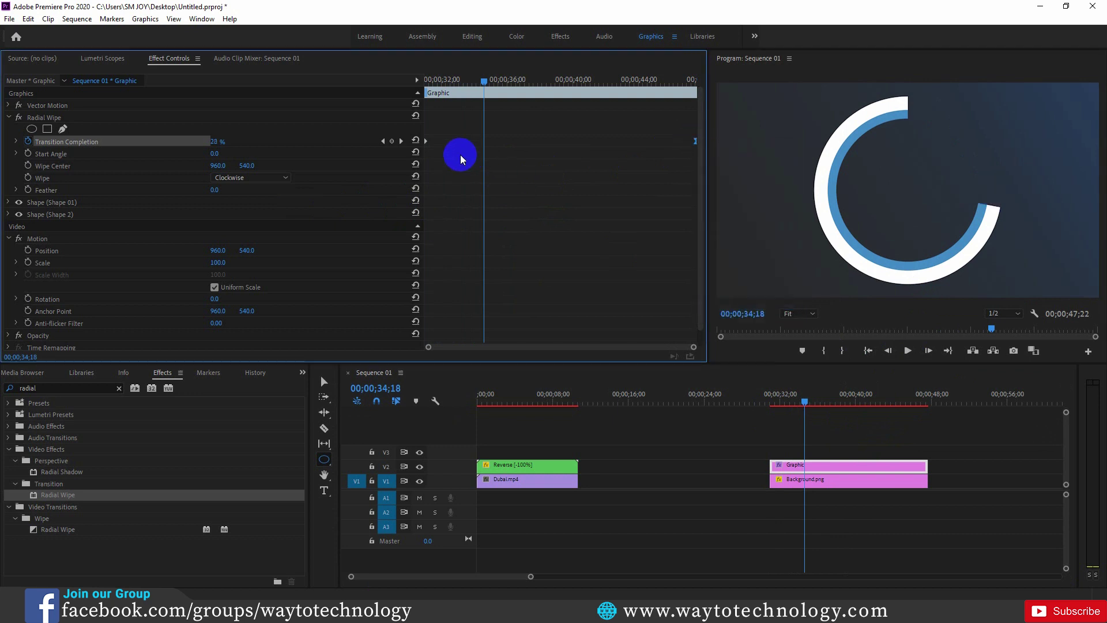
pyautogui.rightClick(425, 144)
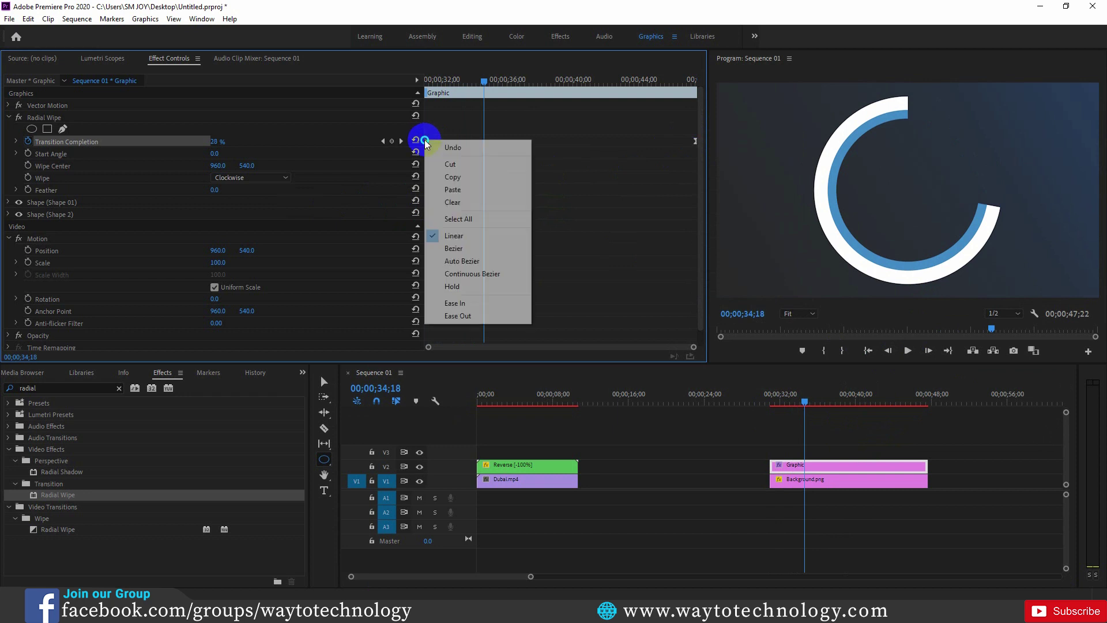
pyautogui.click(481, 316)
pyautogui.moveTo(802, 404)
pyautogui.mouseDown()
pyautogui.moveTo(768, 403)
pyautogui.moveTo(820, 412)
pyautogui.moveTo(794, 410)
pyautogui.moveTo(808, 402)
pyautogui.mouseUp()
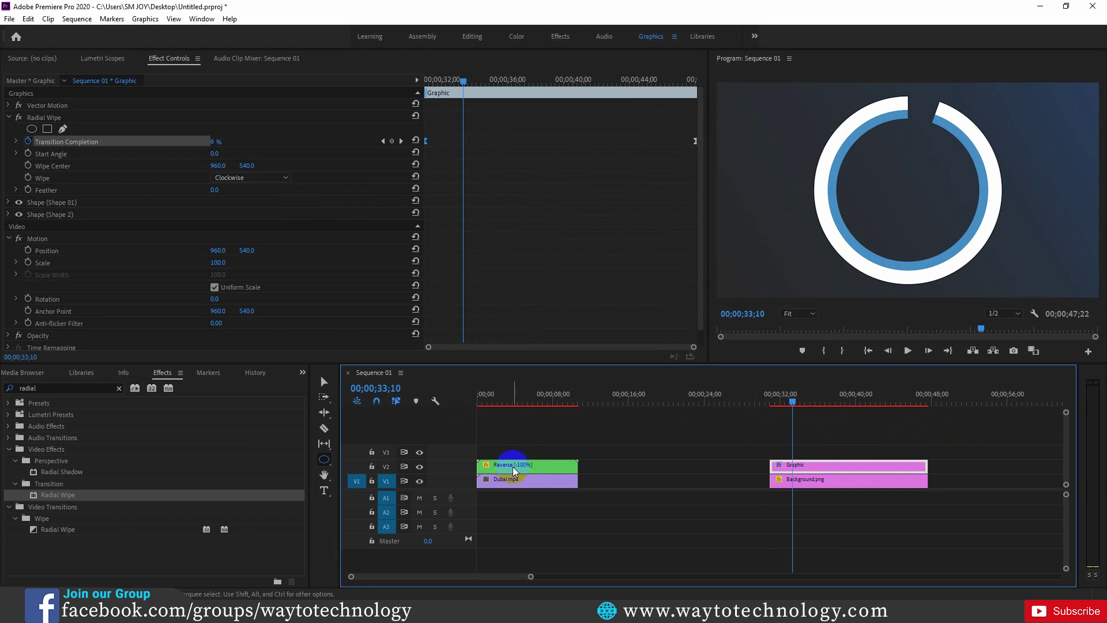
# - Duplicate the Reverse clip onto V3 at the Graphic clip's start, and set the copy's scale to 70 and position to 960, 590
pyautogui.moveTo(515, 470); pyautogui.dragTo(802, 449)
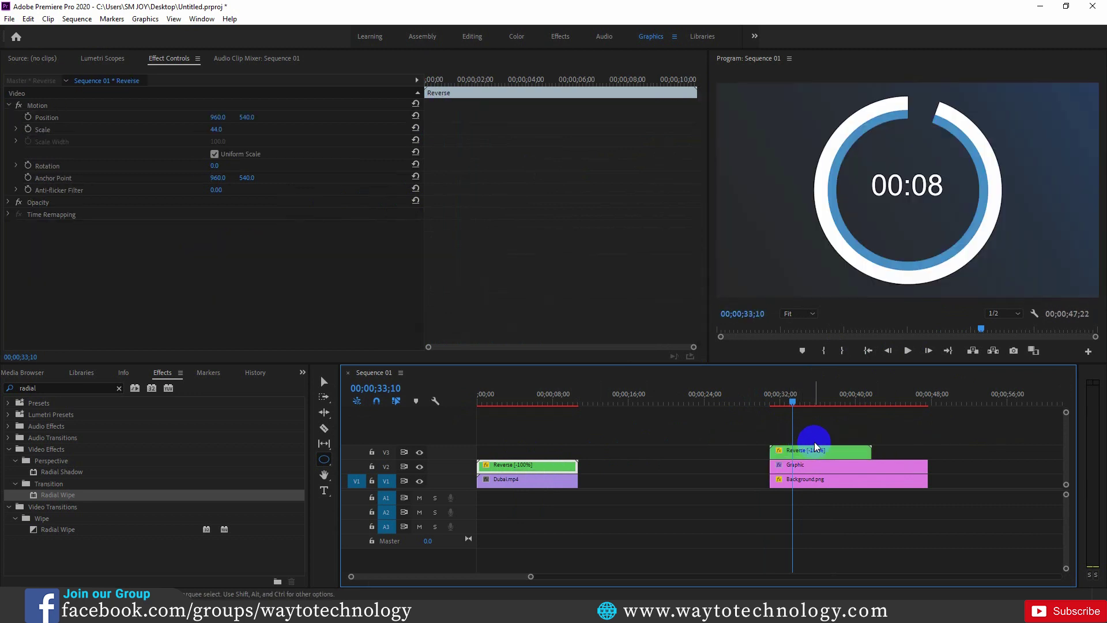
pyautogui.click(823, 455)
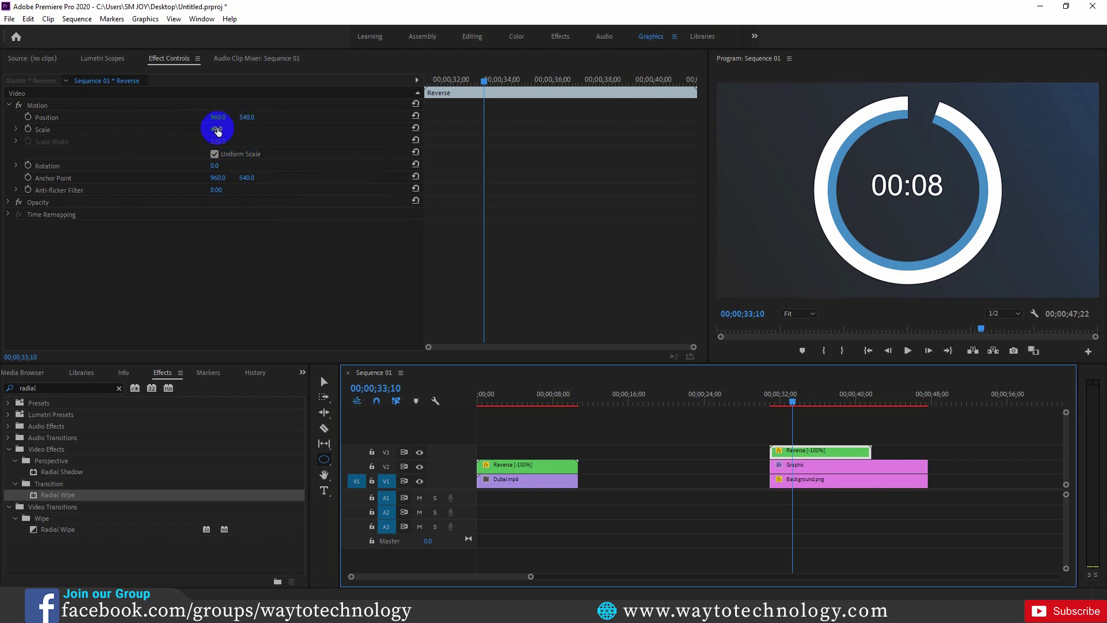
pyautogui.moveTo(217, 132); pyautogui.dragTo(734, 231)
pyautogui.press('v')
pyautogui.click(908, 350)
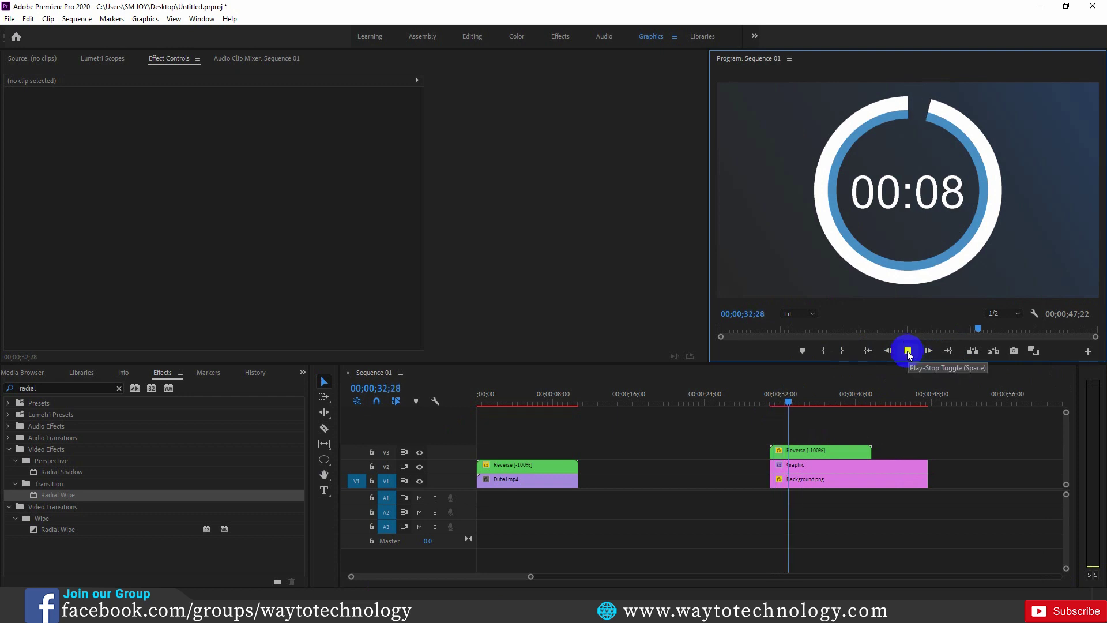
pyautogui.click(907, 350)
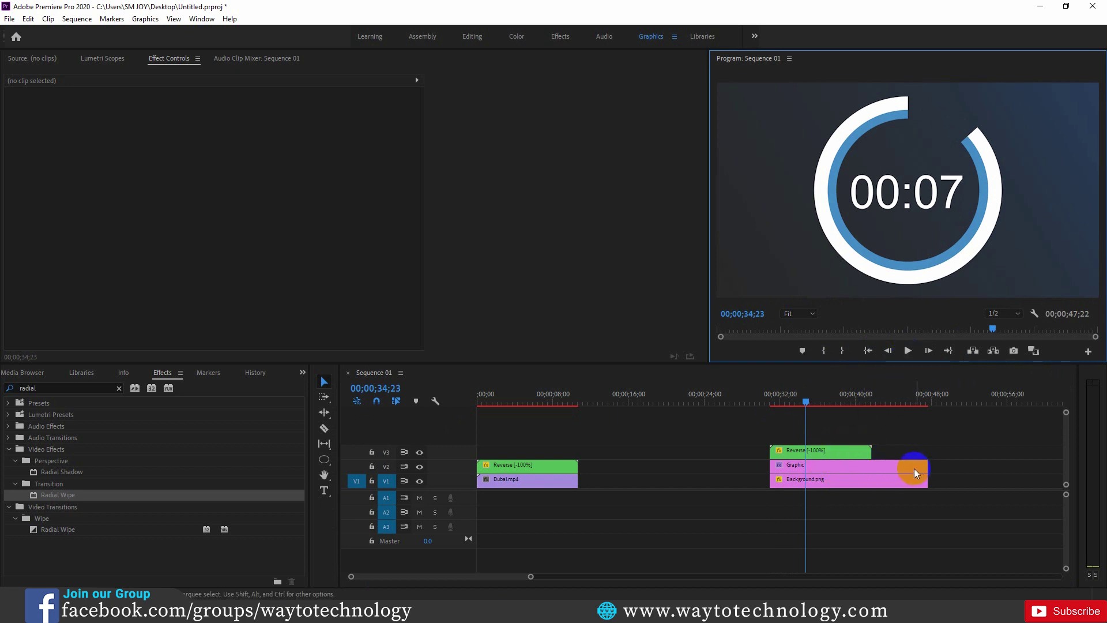
# - Mark the selected Reverse clip on V3 as the sequence's in-to-out range, with the playhead at 00;00;32;19
pyautogui.click(869, 451)
pyautogui.click(784, 405)
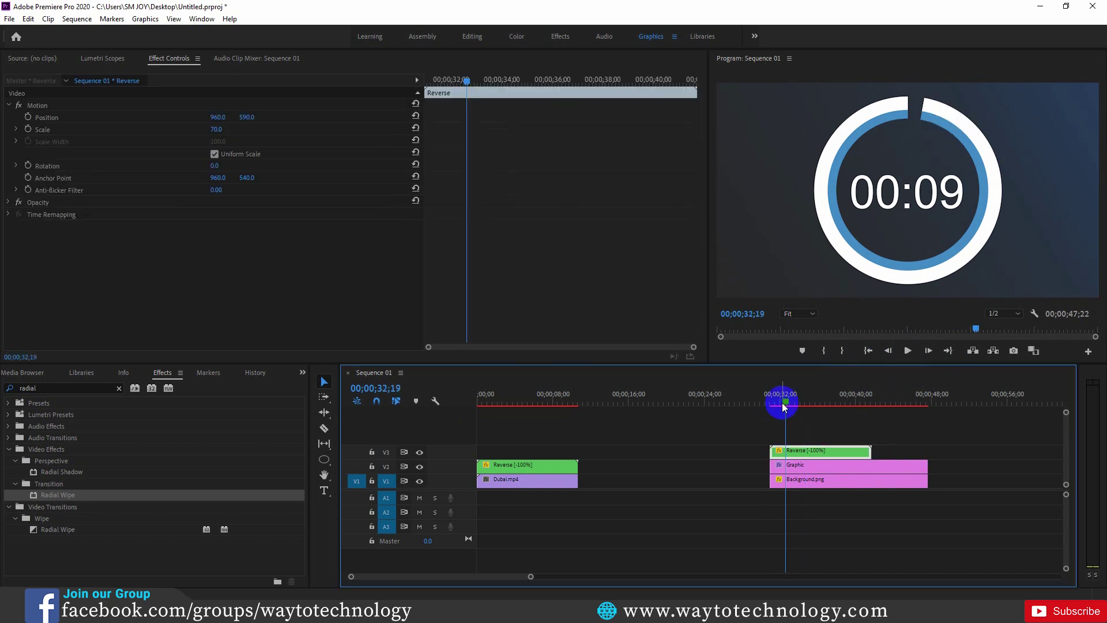
pyautogui.rightClick(822, 402)
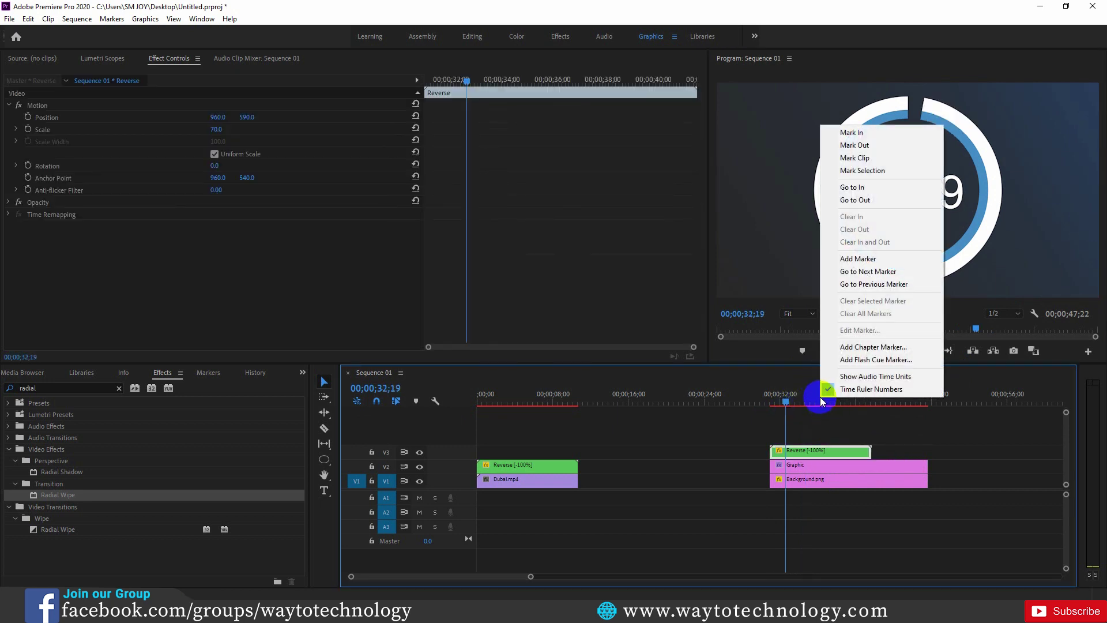
pyautogui.click(847, 171)
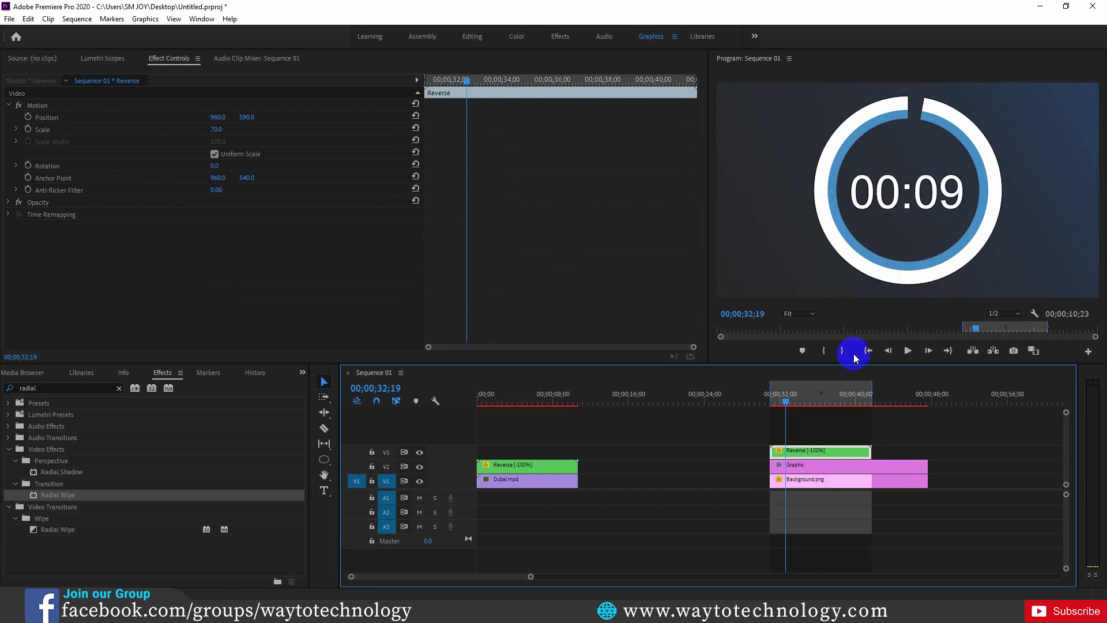
pyautogui.moveTo(877, 450)
pyautogui.mouseDown()
pyautogui.moveTo(909, 458)
pyautogui.moveTo(868, 449)
pyautogui.mouseUp()
pyautogui.click(867, 450)
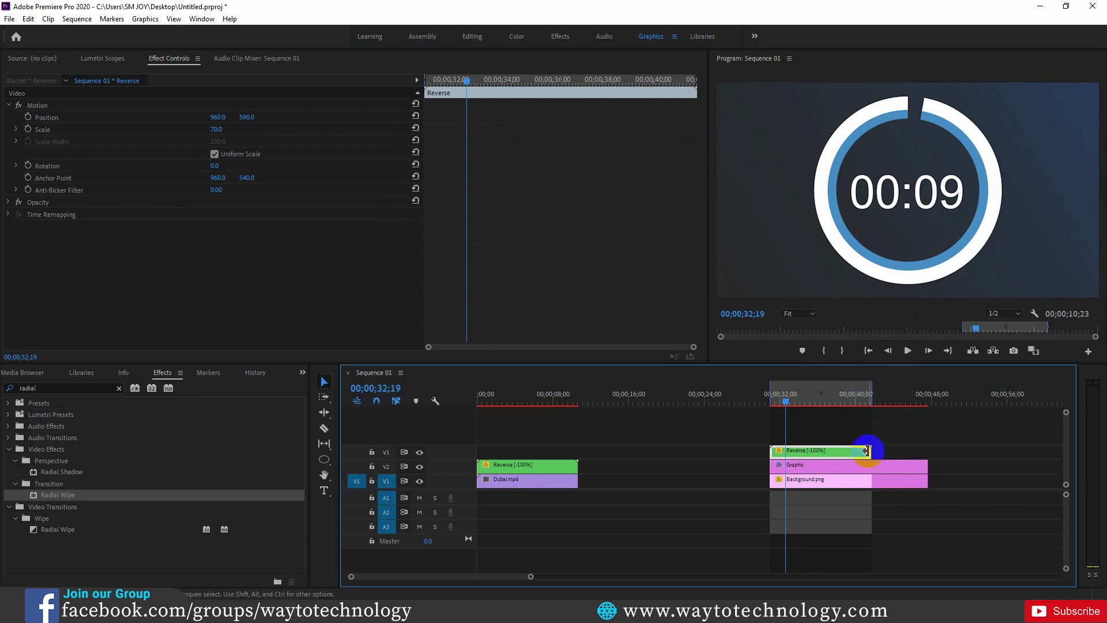
pyautogui.click(862, 468)
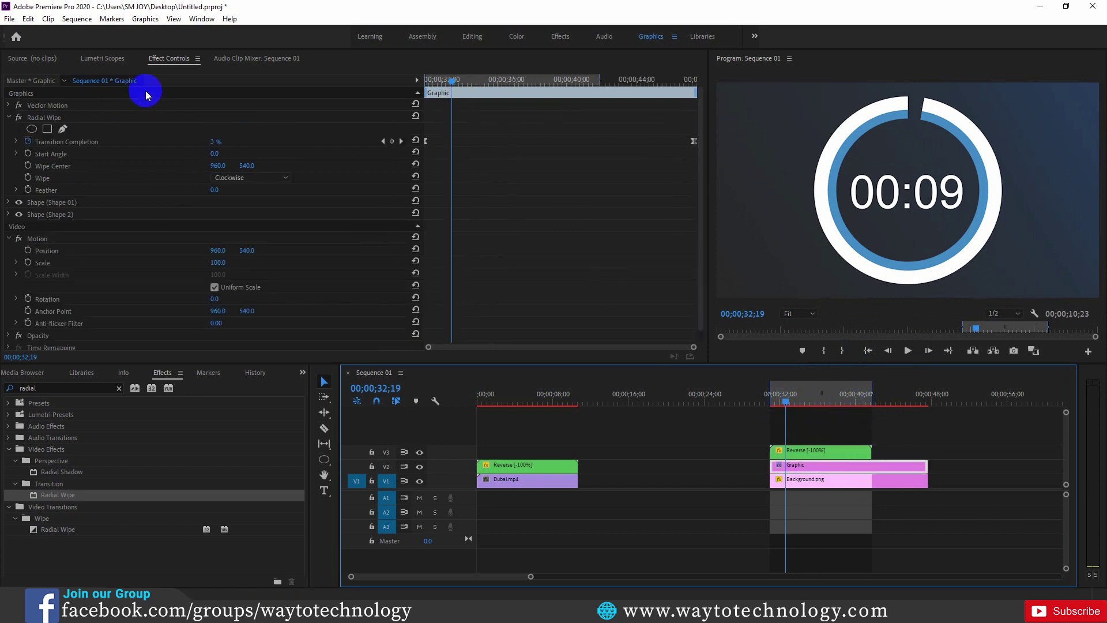
pyautogui.click(9, 19)
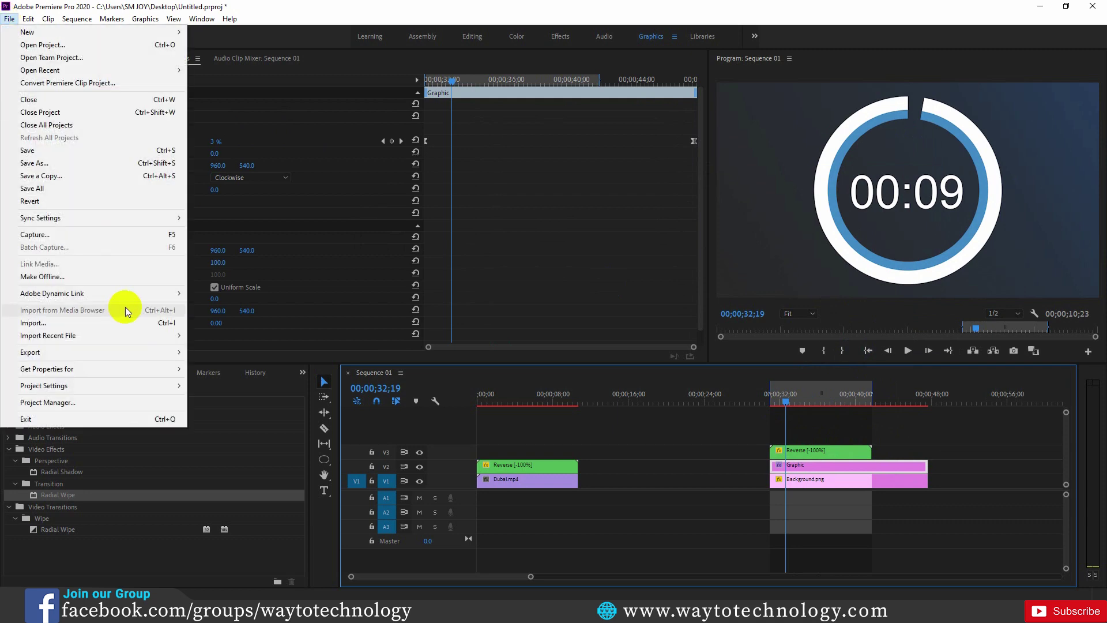
pyautogui.moveTo(119, 353)
pyautogui.click(227, 350)
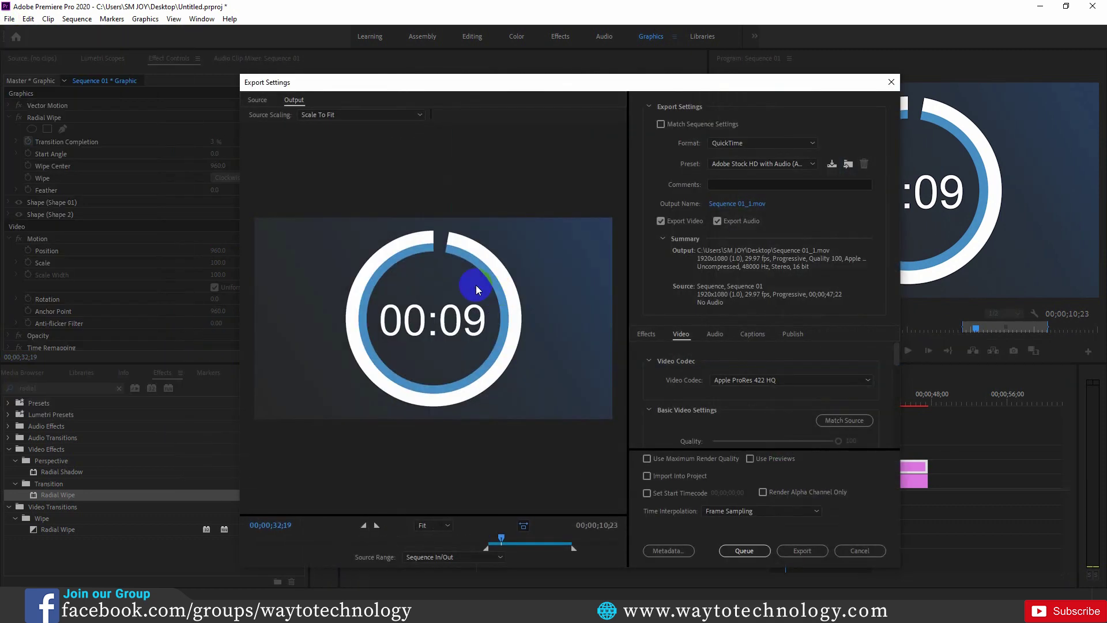
pyautogui.click(803, 144)
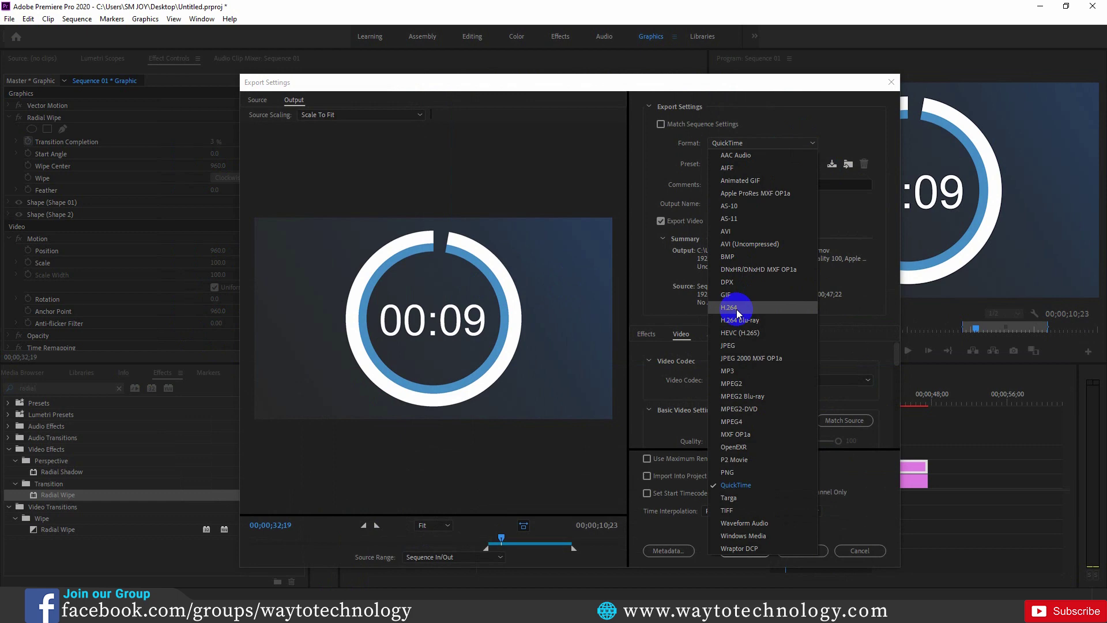
pyautogui.press('Escape')
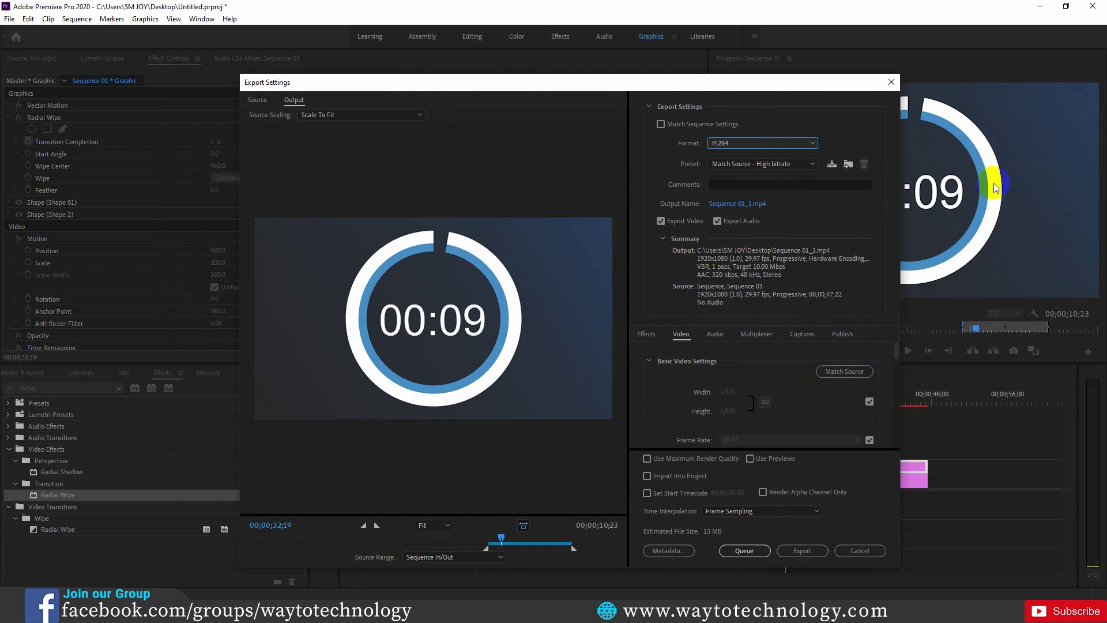
pyautogui.click(859, 551)
# - Hide the V1 video track holding Background.png, and open the media export settings with QuickTime as the format
pyautogui.click(828, 484)
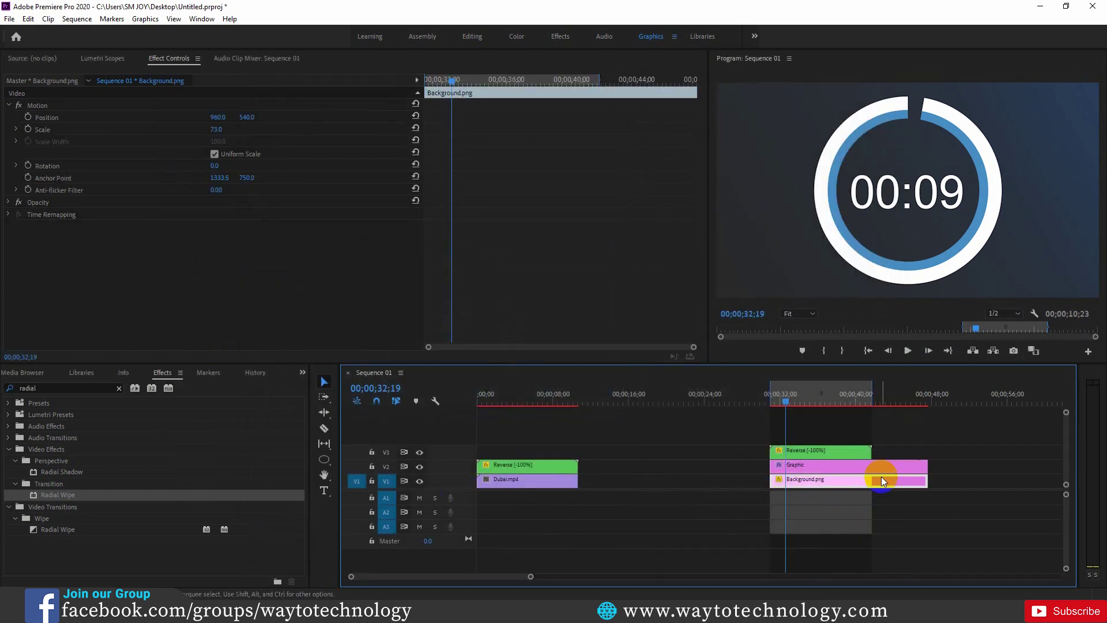
pyautogui.click(420, 481)
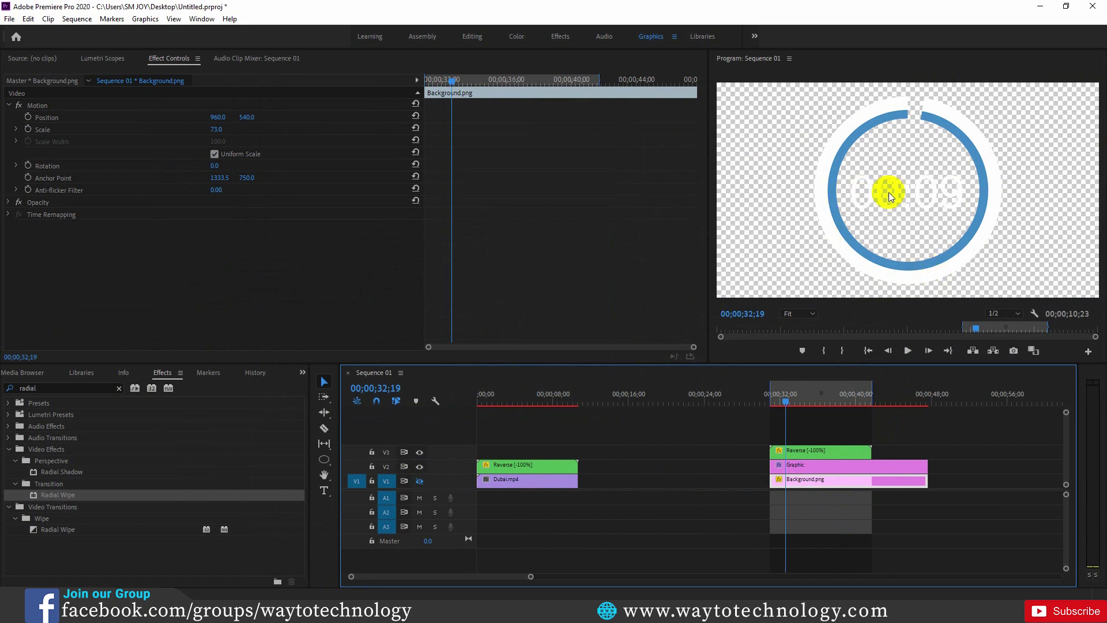
pyautogui.click(12, 20)
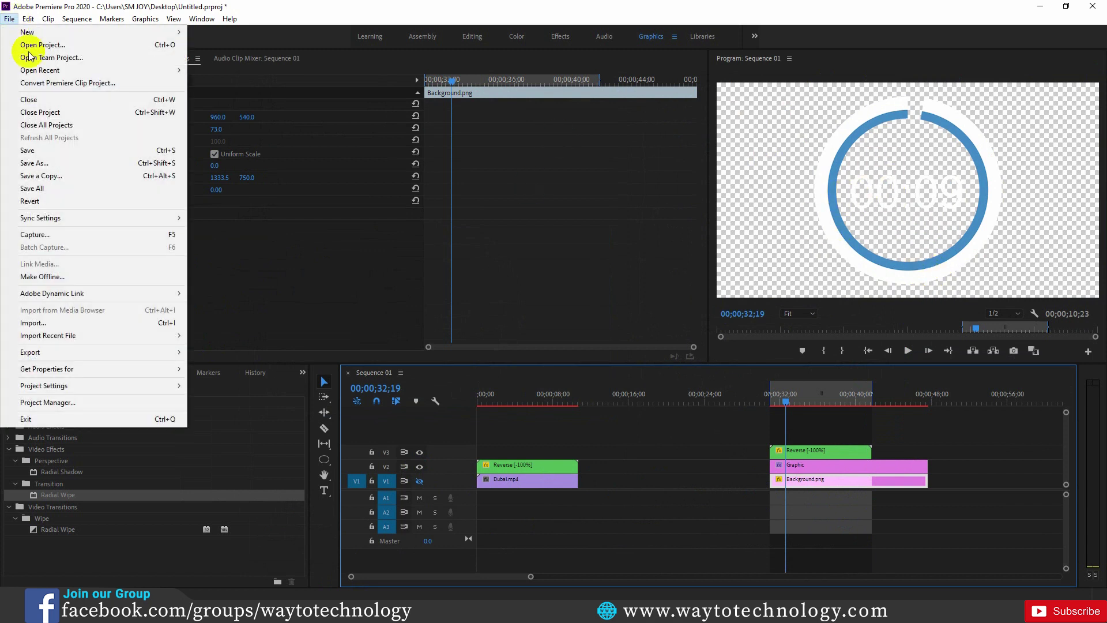
pyautogui.moveTo(114, 350)
pyautogui.click(199, 352)
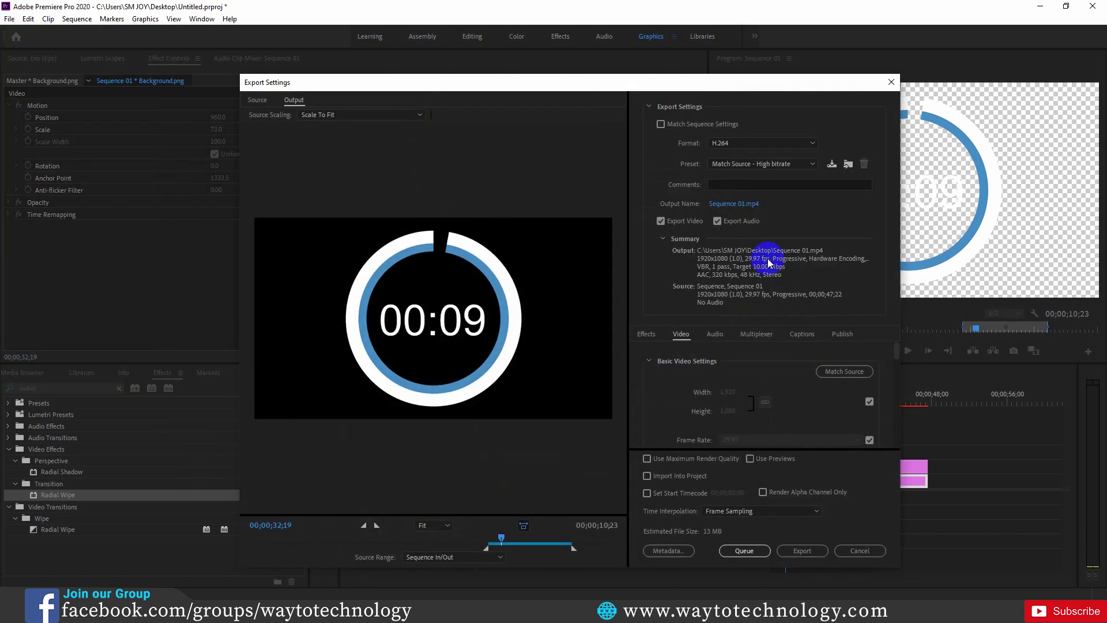
pyautogui.click(754, 145)
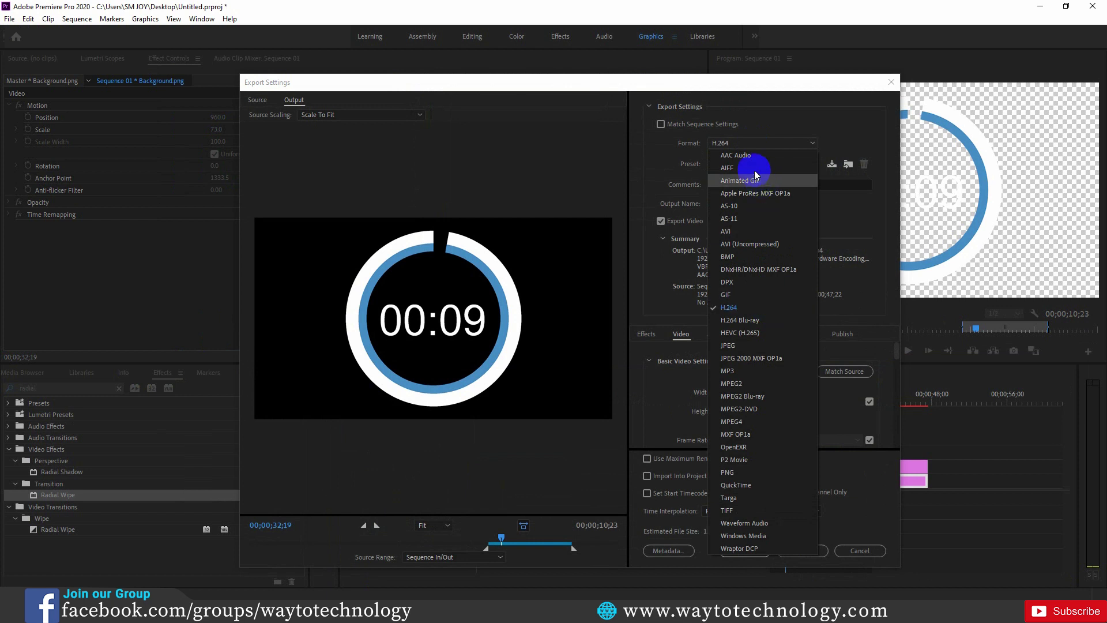
pyautogui.press('Escape')
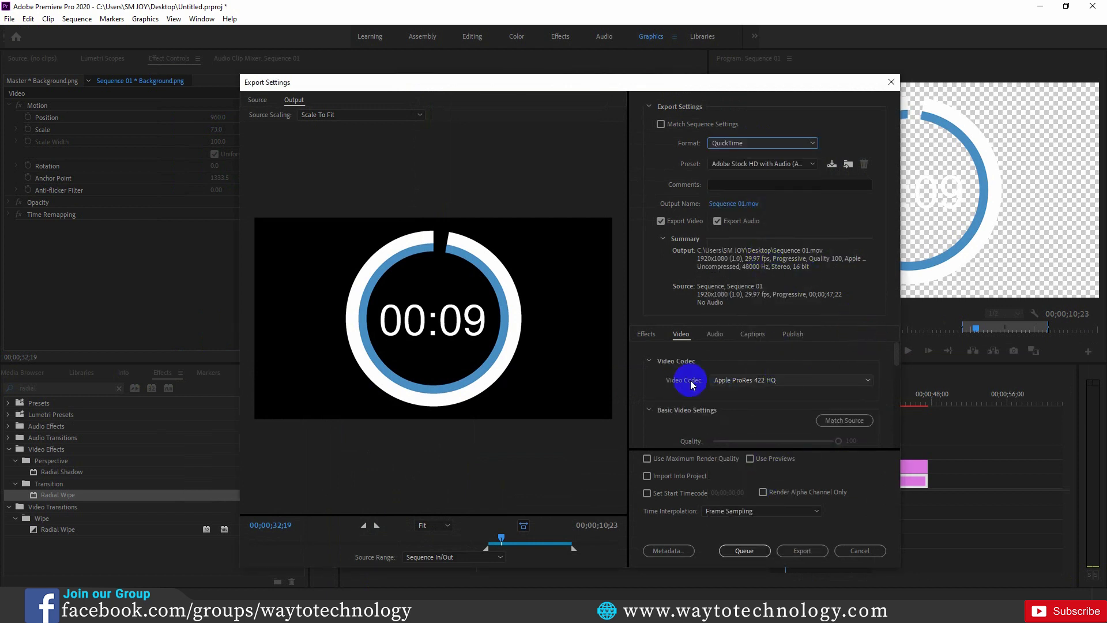
# - Set the export's video codec to Animation and its depth to 8-bpc + alpha
pyautogui.click(830, 380)
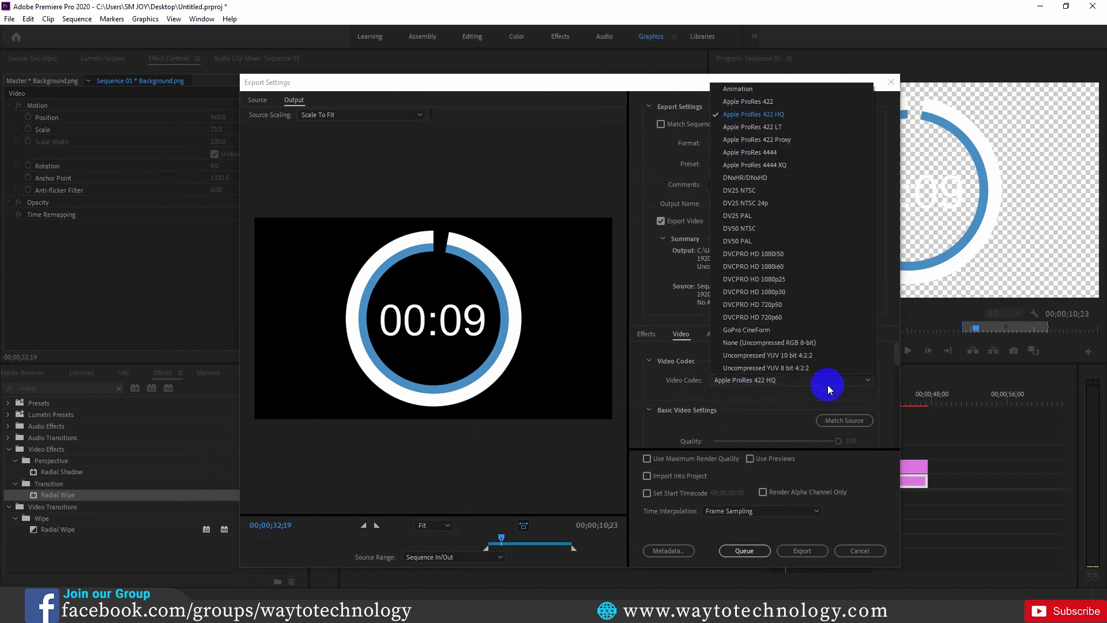
pyautogui.click(738, 90)
pyautogui.moveTo(895, 356); pyautogui.dragTo(898, 403)
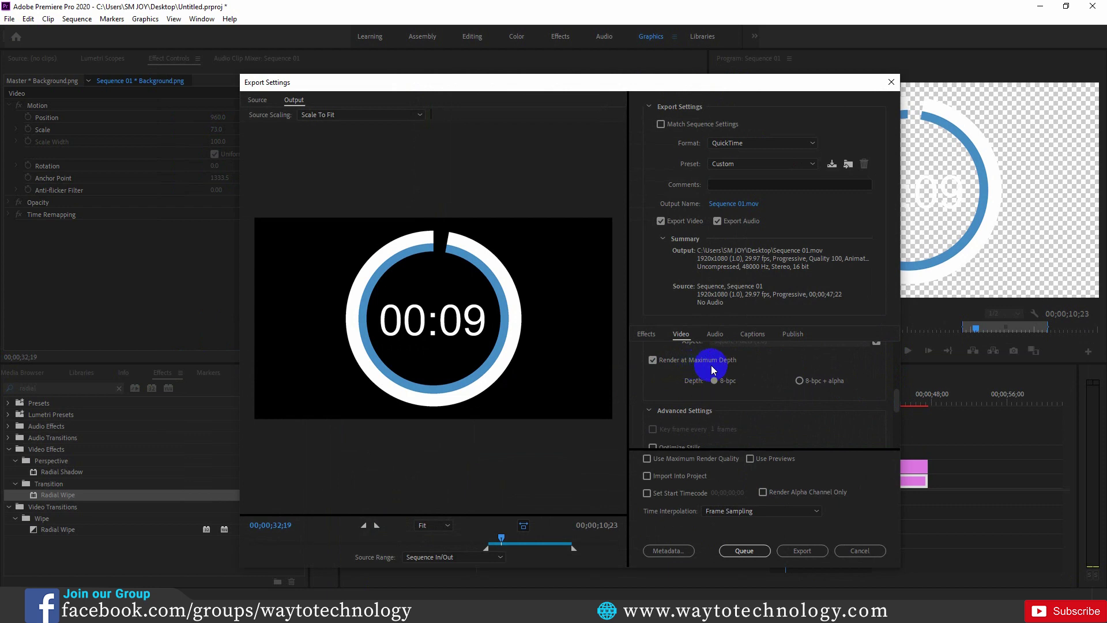
pyautogui.click(800, 383)
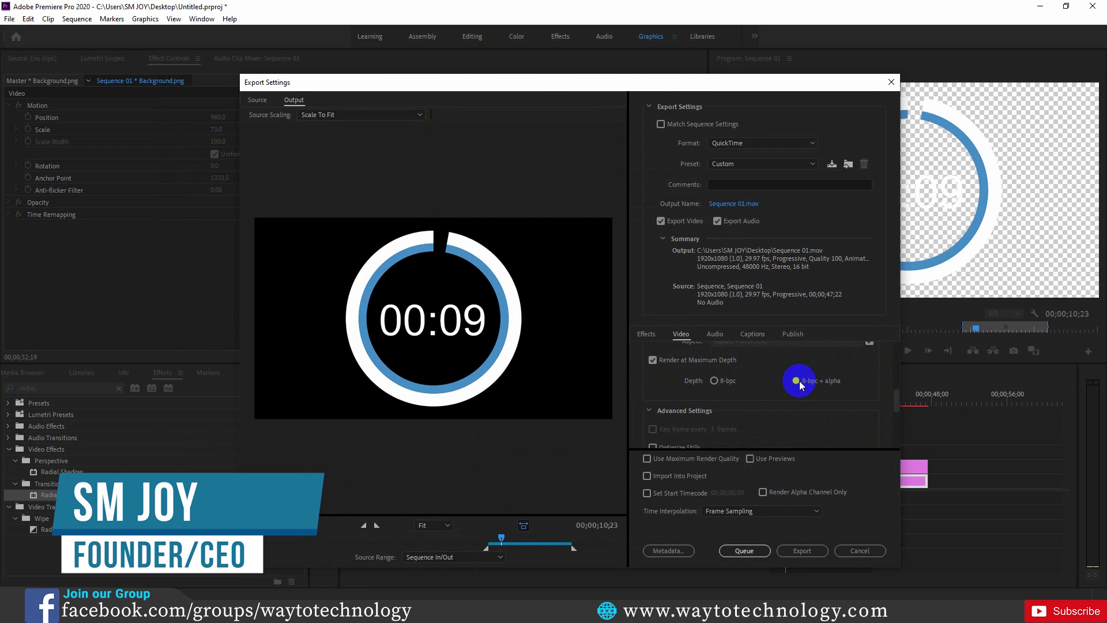
# - Export the sequence range as Sequence 01.mov, replacing the existing file on the desktop
pyautogui.click(756, 552)
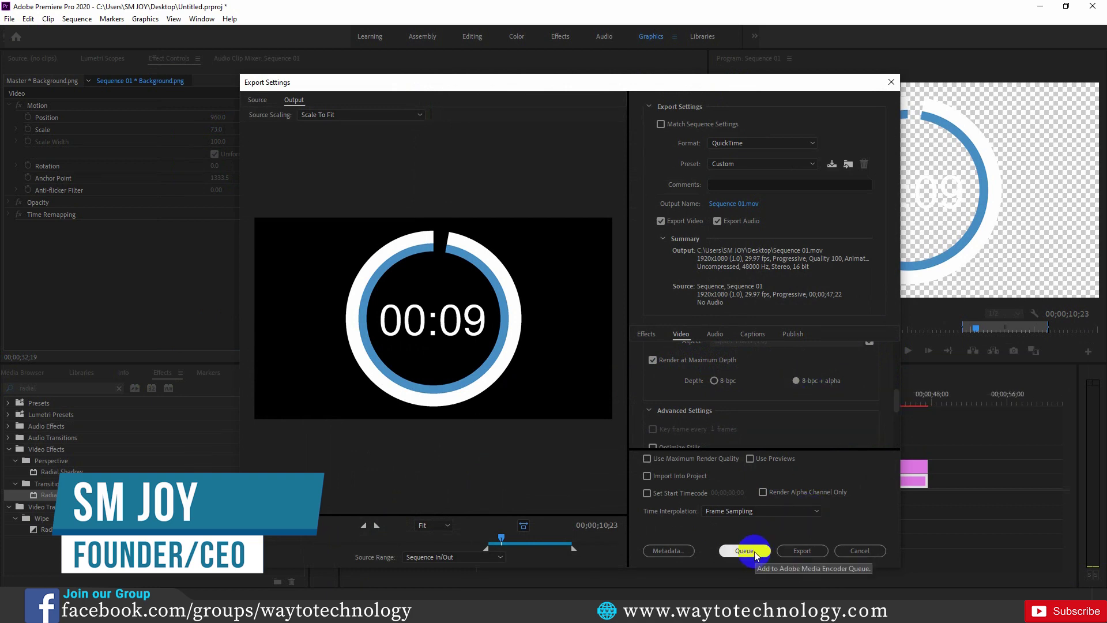
pyautogui.click(800, 551)
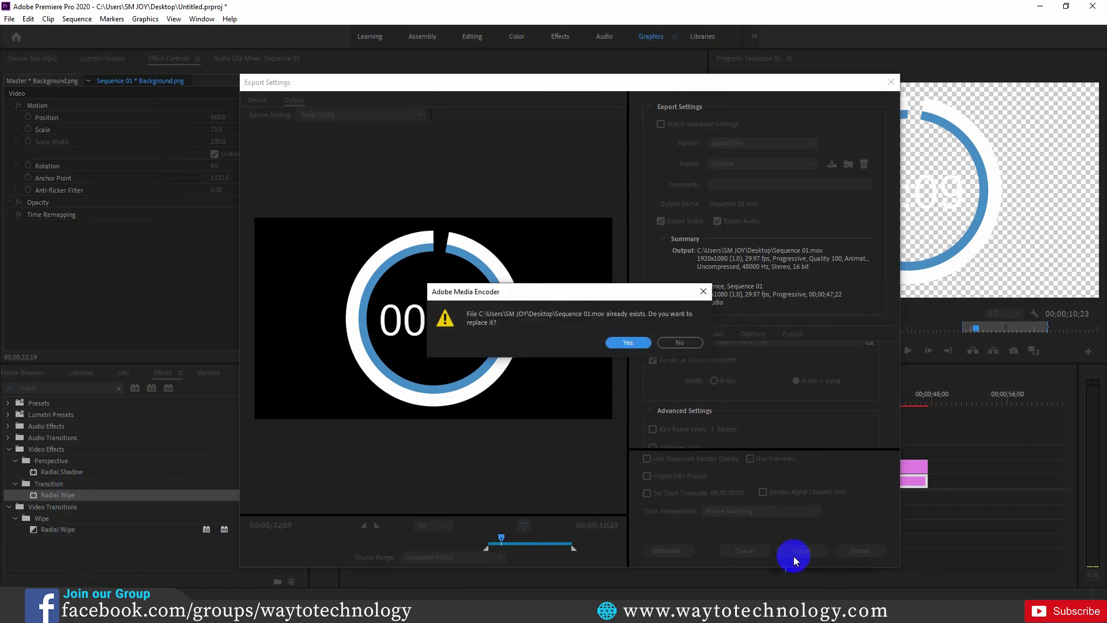
pyautogui.click(622, 344)
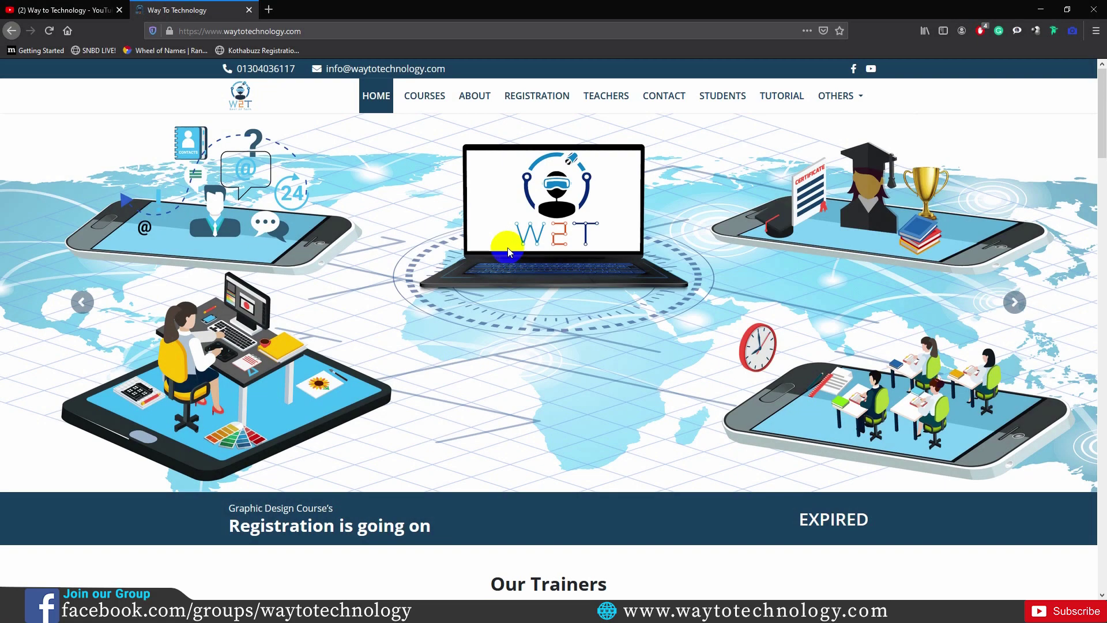
# - Switch to the browser and look through the Way To Technology home page, from the trainers down to the upcoming event section
pyautogui.scroll(-6, 505, 253)
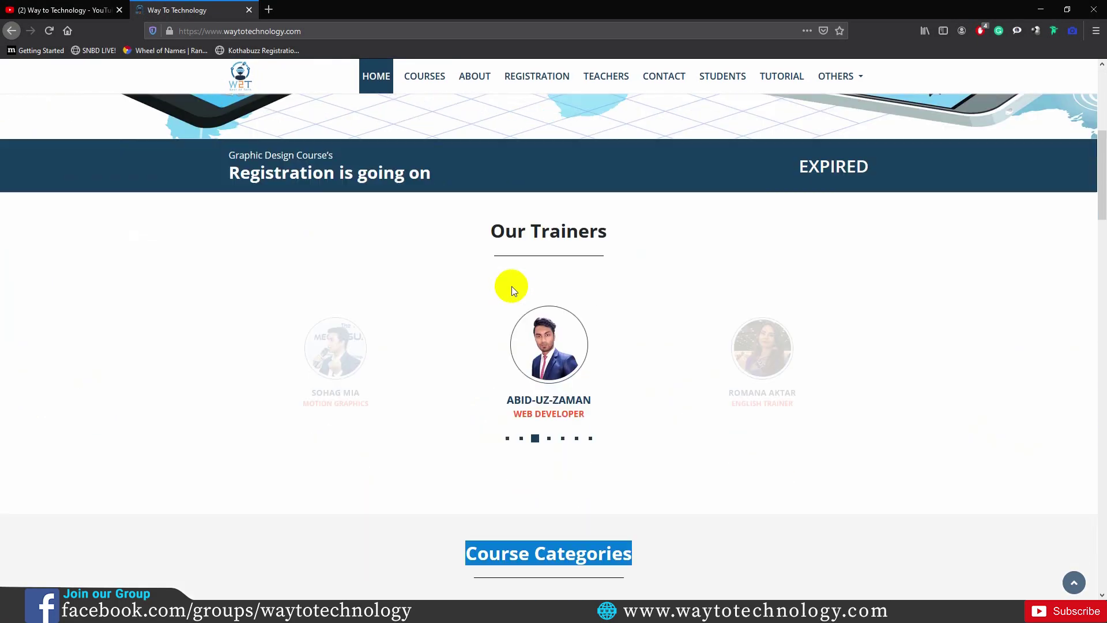
pyautogui.click(507, 439)
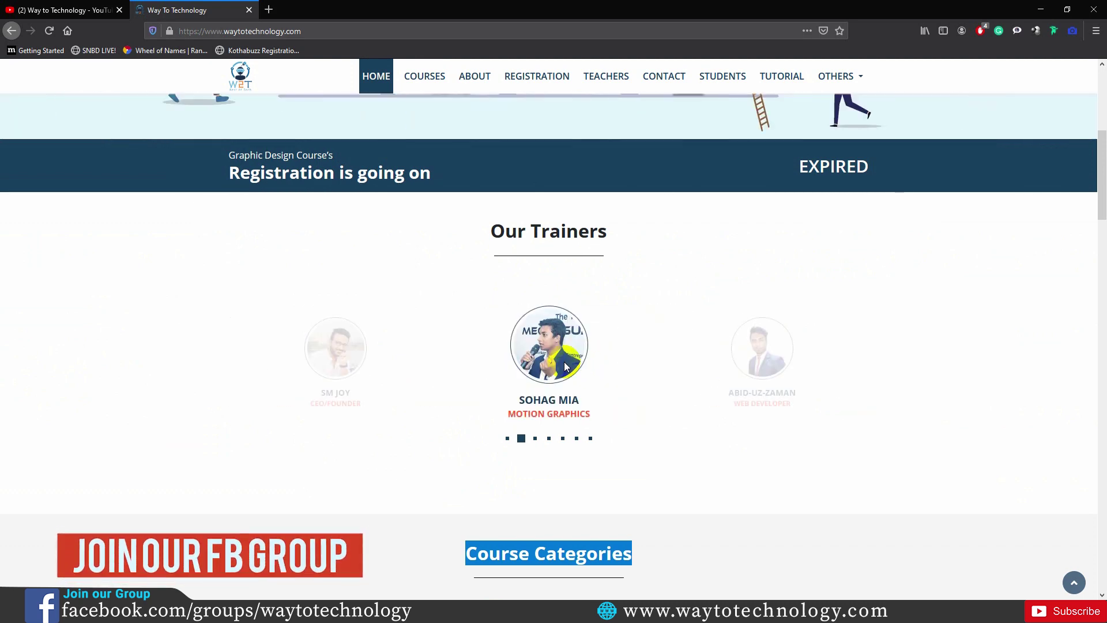
pyautogui.scroll(-3, 565, 367)
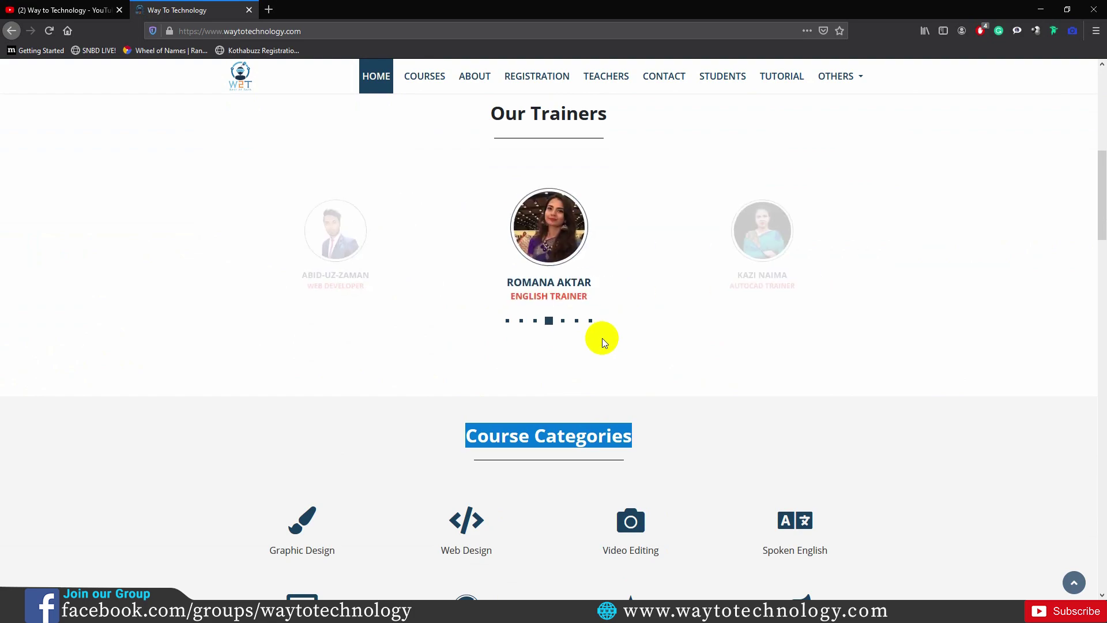
pyautogui.scroll(-20, 603, 338)
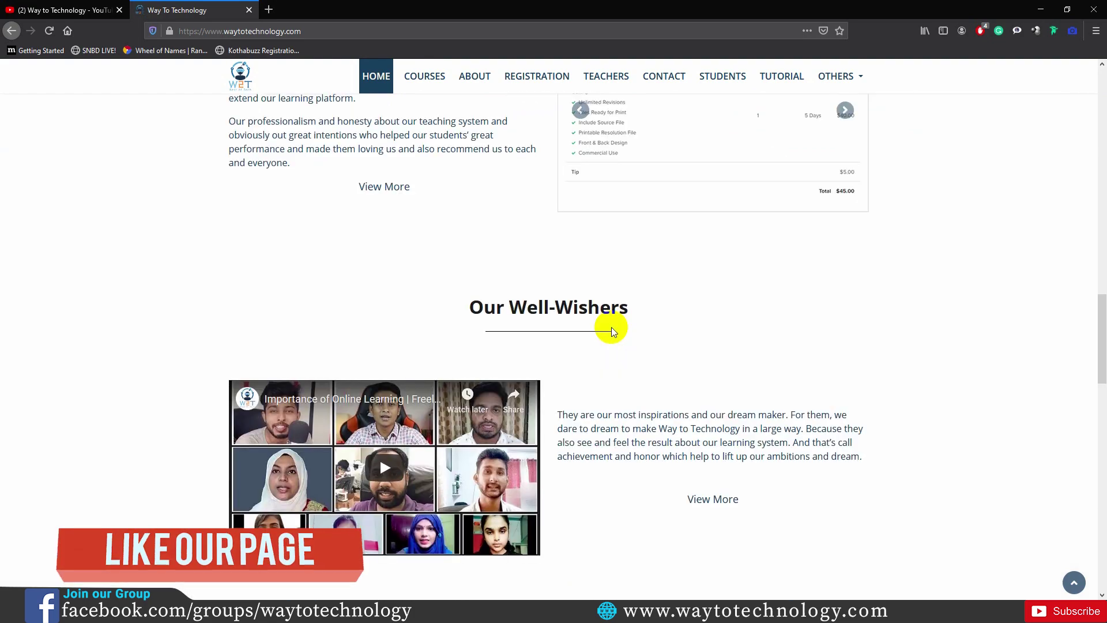
pyautogui.scroll(-10, 612, 331)
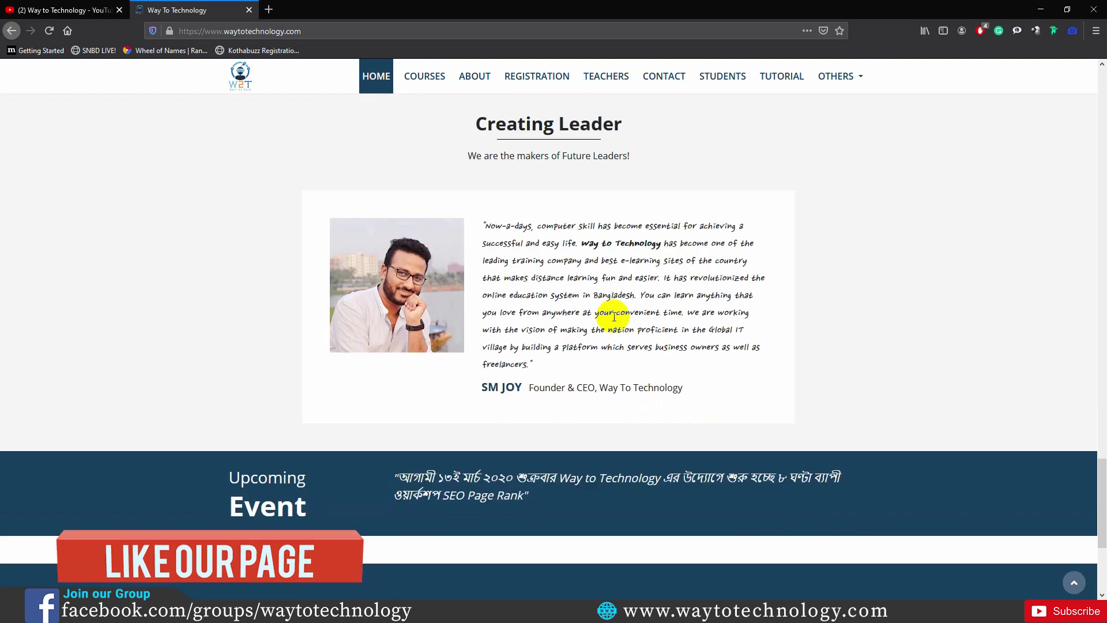
pyautogui.scroll(-3, 614, 316)
pyautogui.scroll(3, 614, 317)
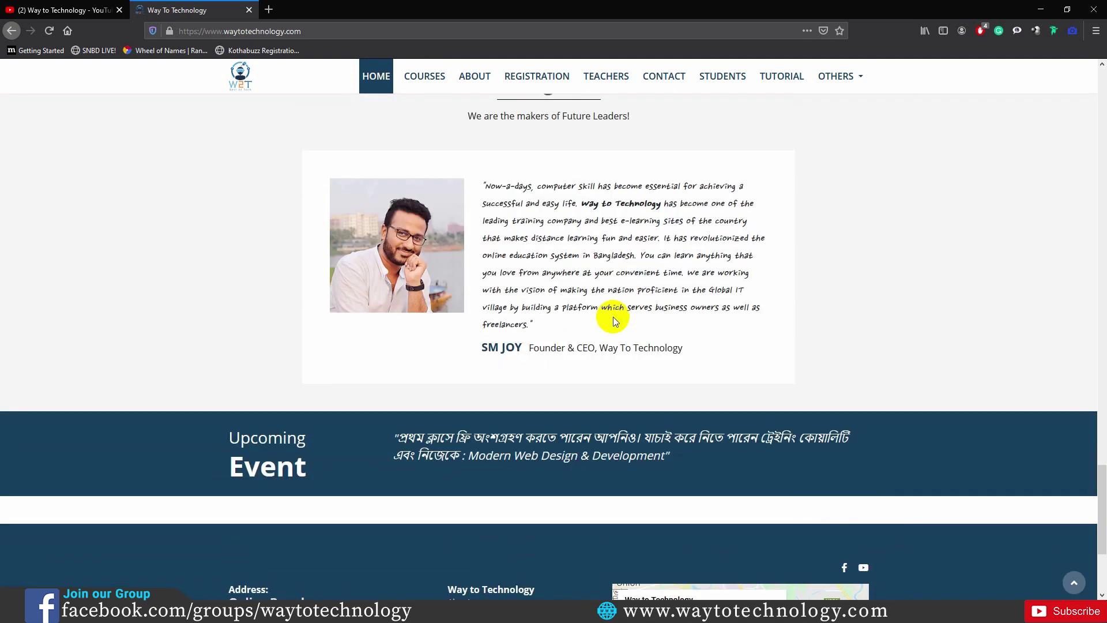